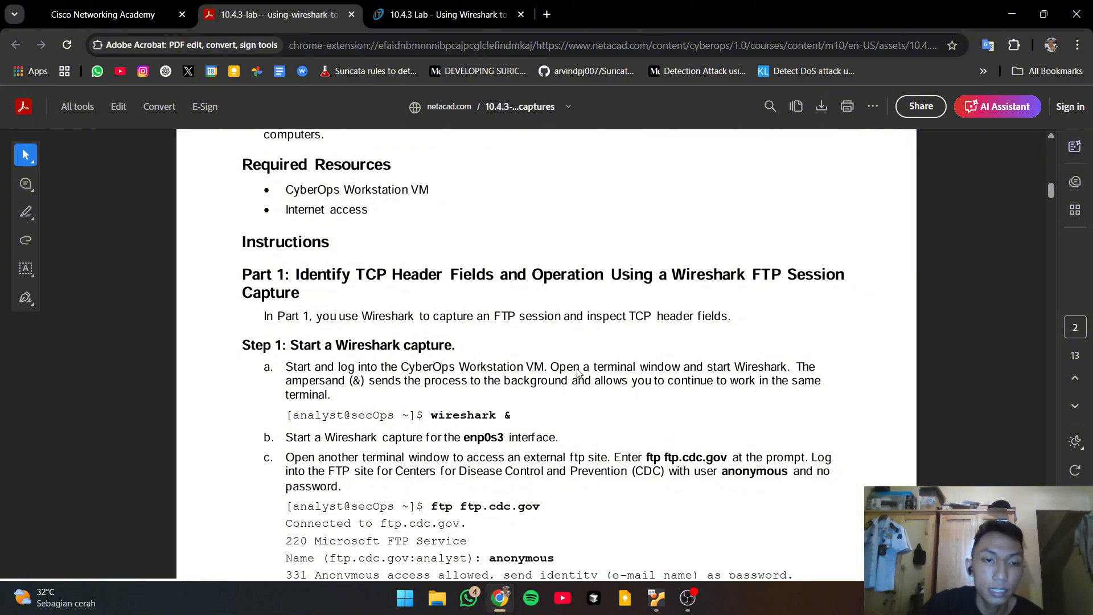
Switch to the Cybersecurity LabVM in VirtualBox and launch Wireshark from its desktop
scroll(579, 374, up, 3)
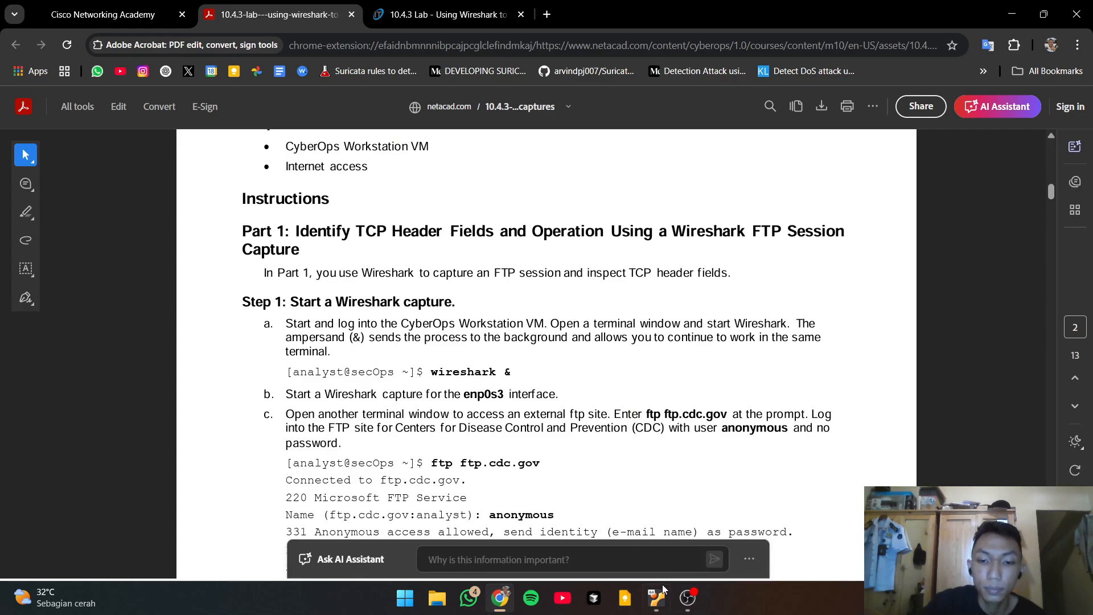
click(658, 608)
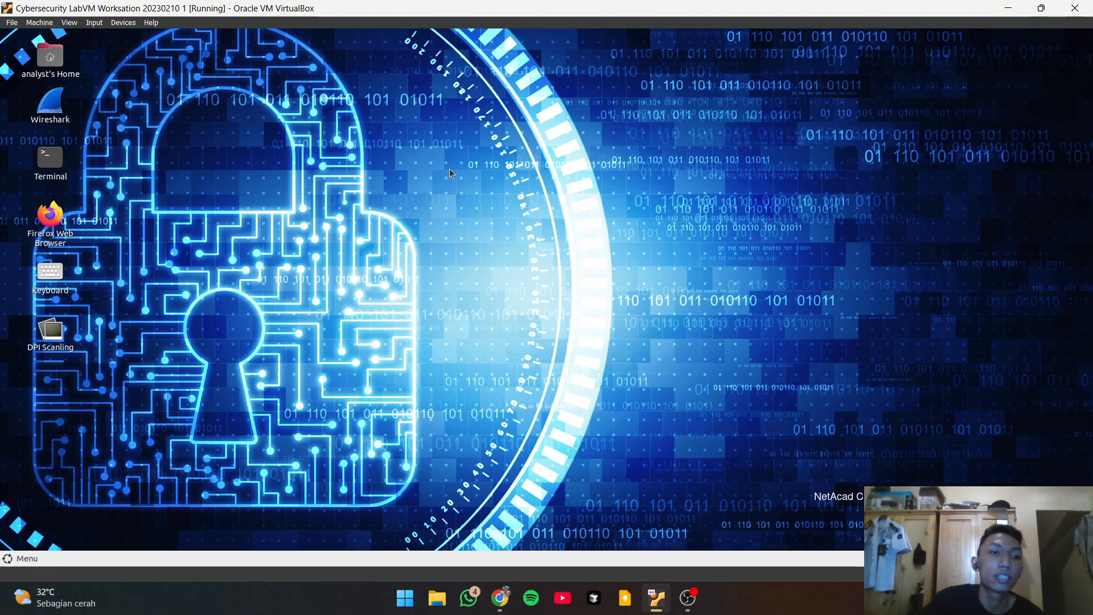
click(55, 108)
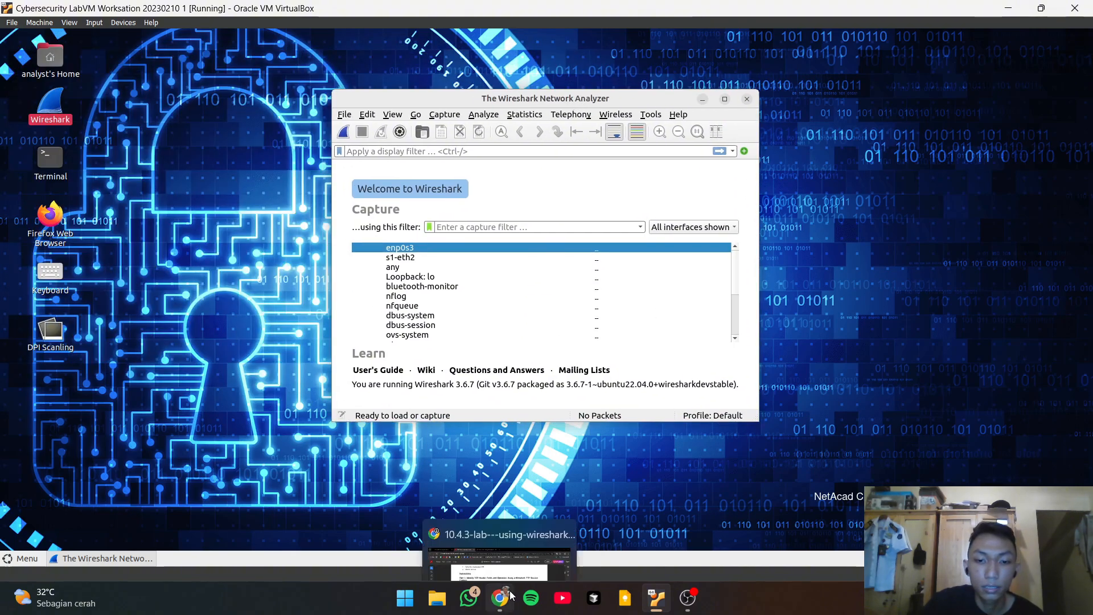
Switch to the lab guide in Chrome and read the Step 1 instructions on accessing the external FTP site
click(501, 541)
scroll(599, 396, down, 3)
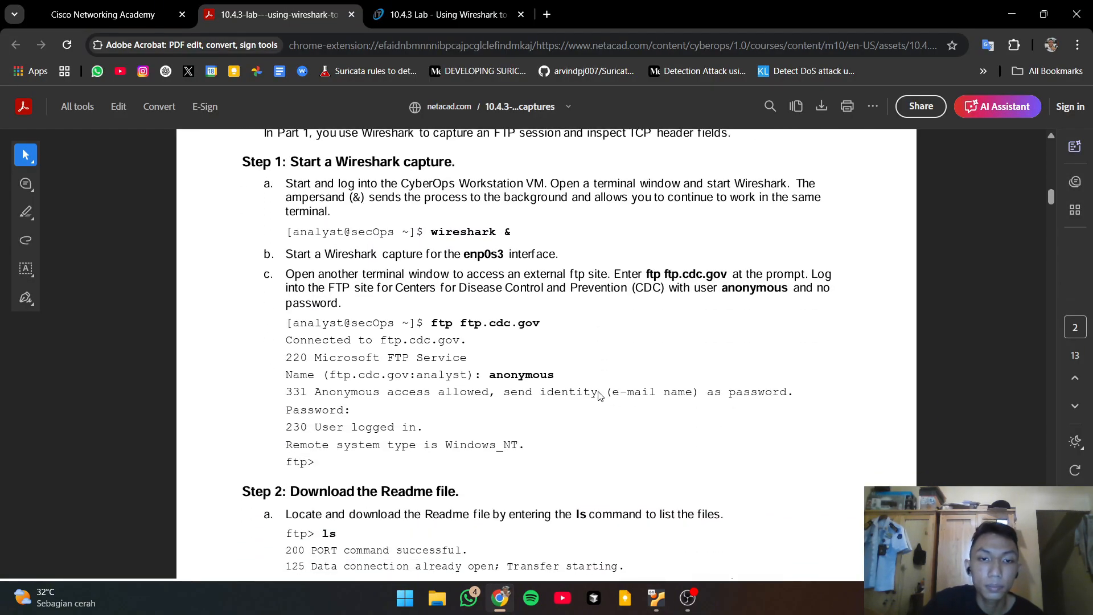
scroll(599, 395, down, 1)
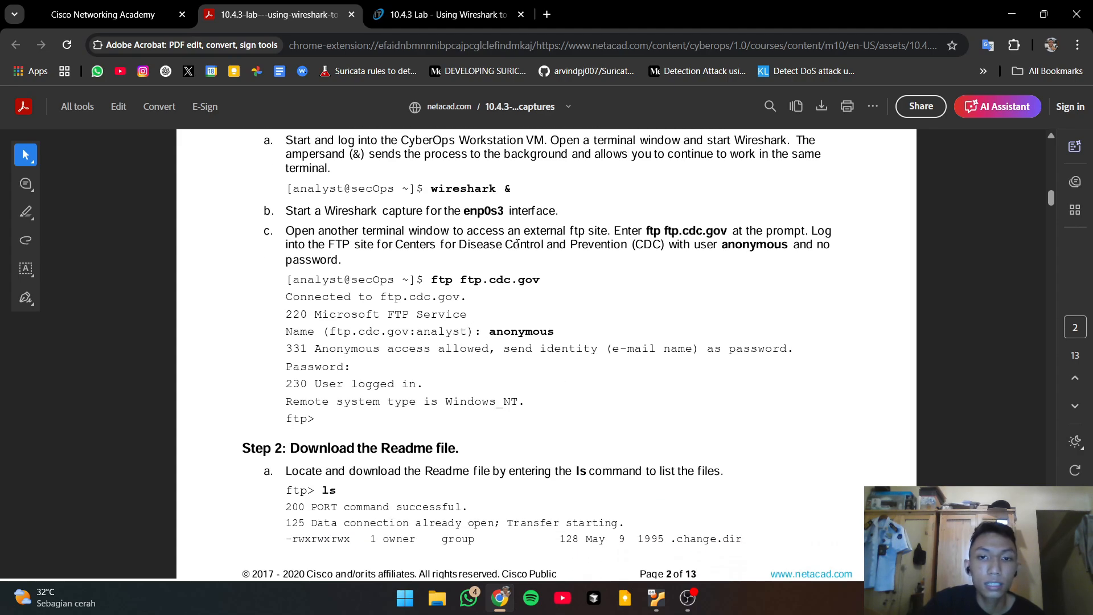
drag(647, 231, 732, 230)
click(699, 239)
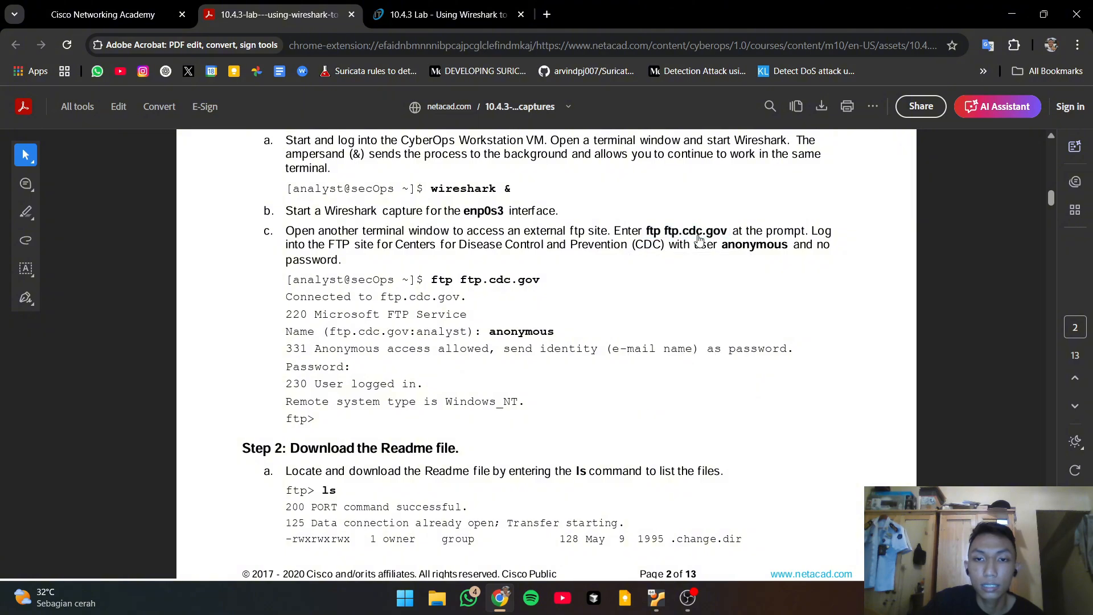
drag(666, 234, 728, 232)
click(807, 341)
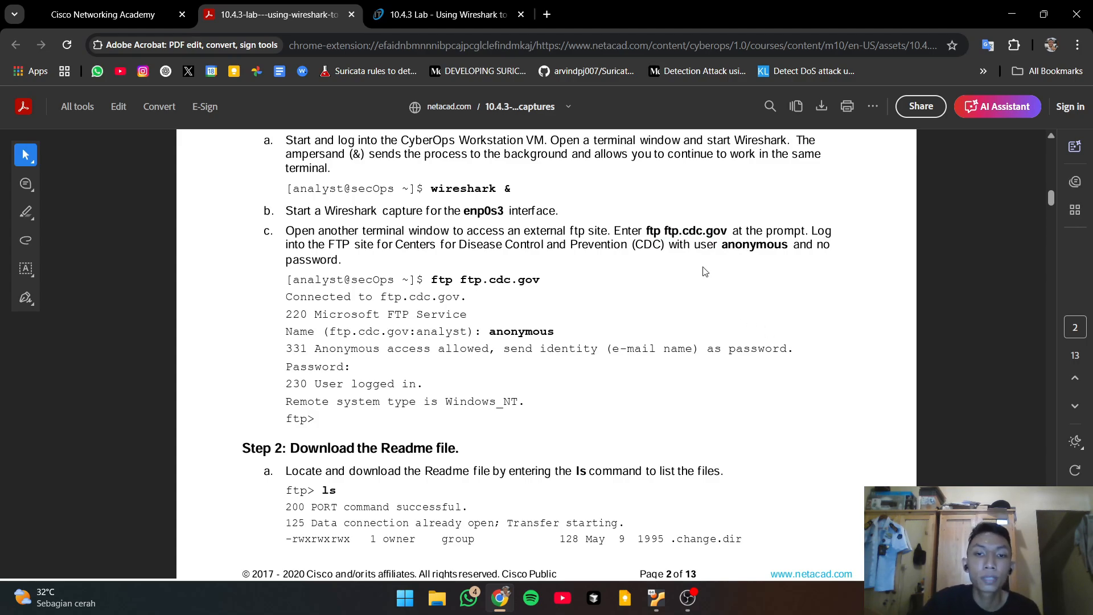
double_click(652, 233)
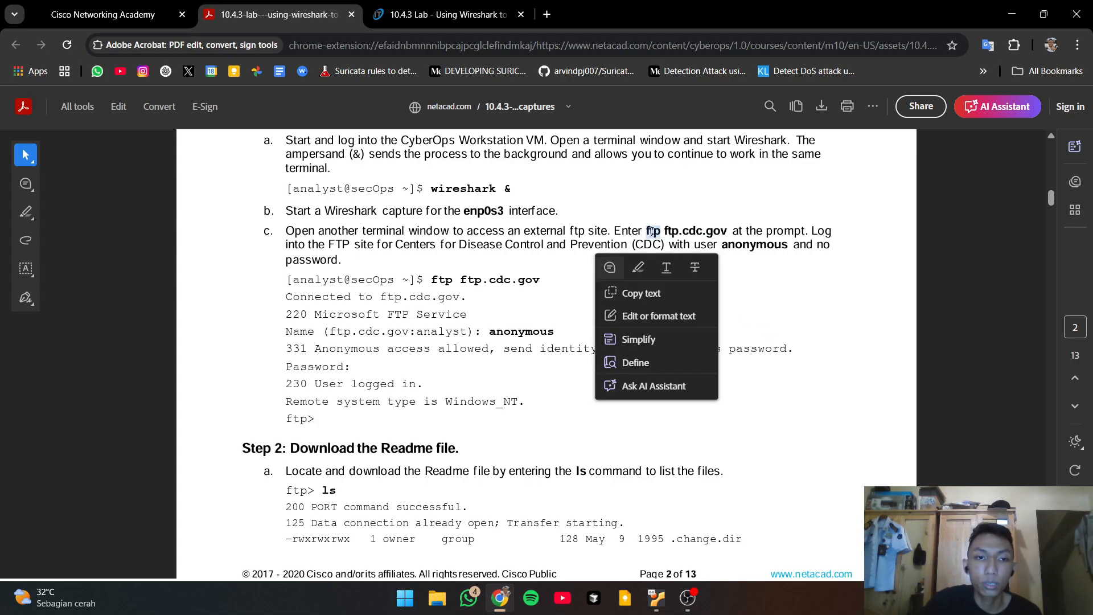
click(777, 220)
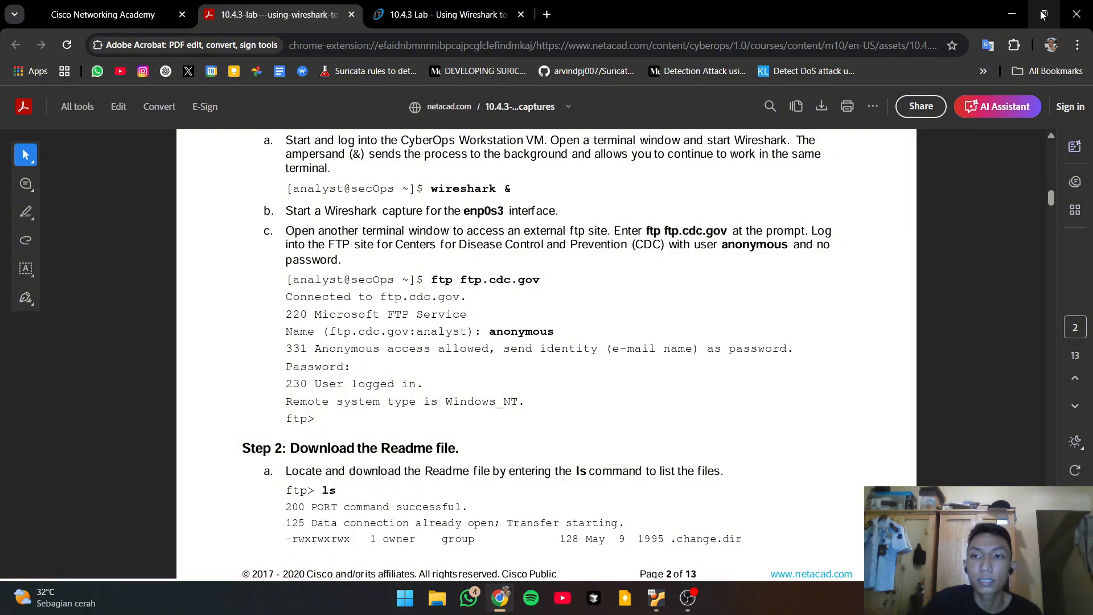
Return to the VirtualBox VM and open a terminal window
click(1013, 14)
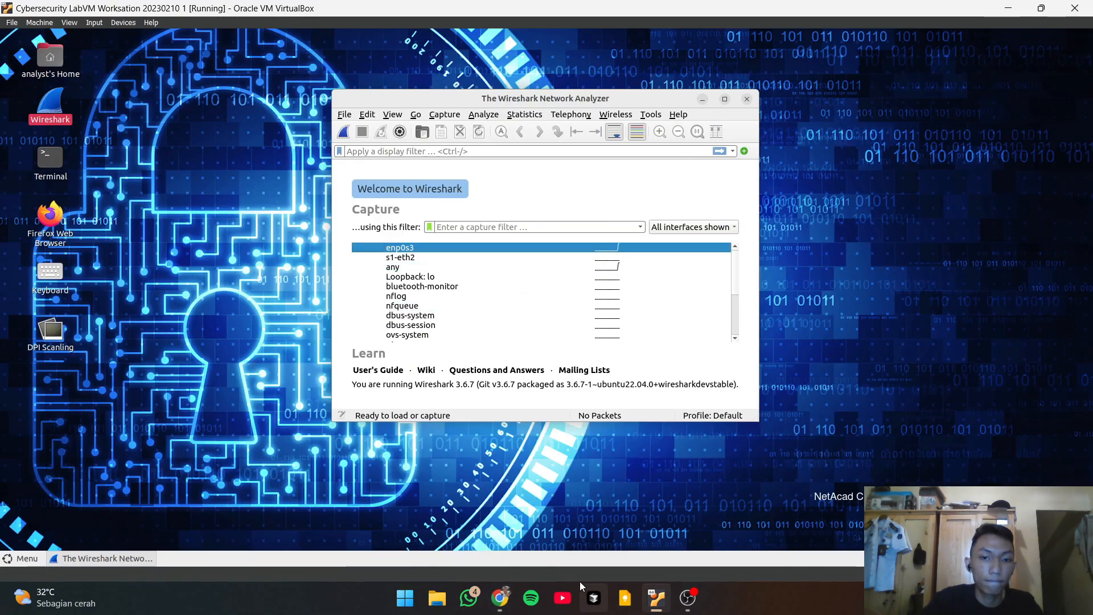
click(59, 165)
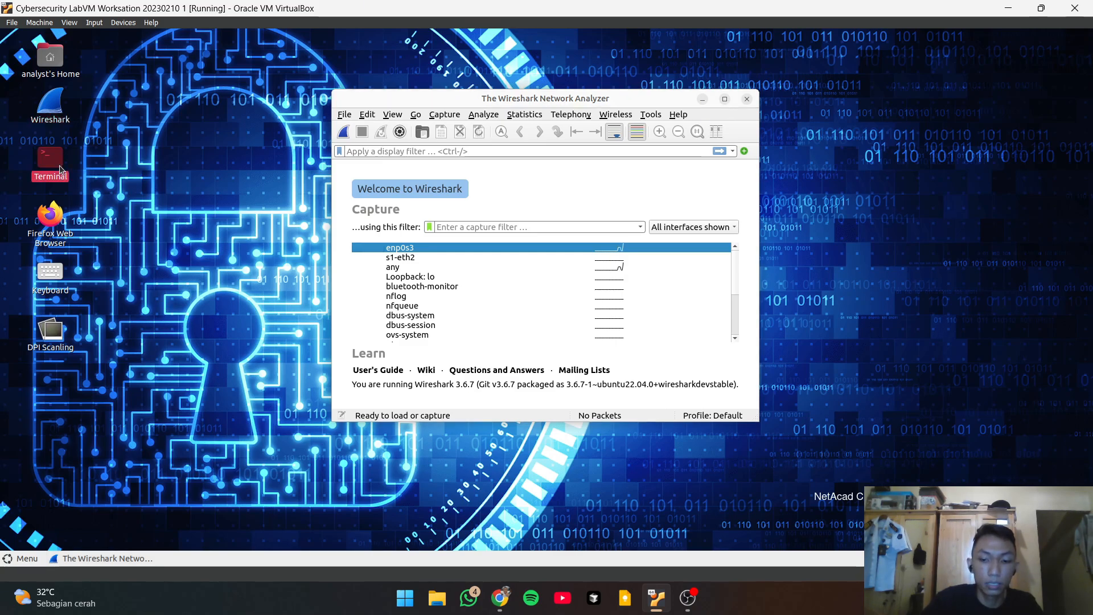
double_click(60, 165)
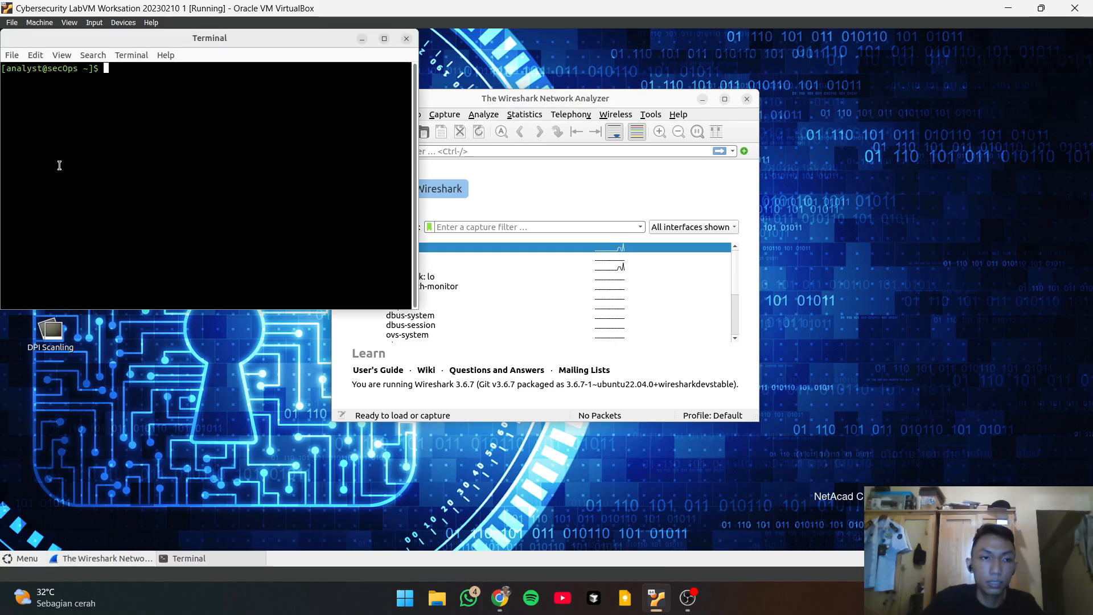
Check in the lab guide which interface the Wireshark capture should use, and return to Wireshark in the VM
click(499, 597)
scroll(654, 354, up, 2)
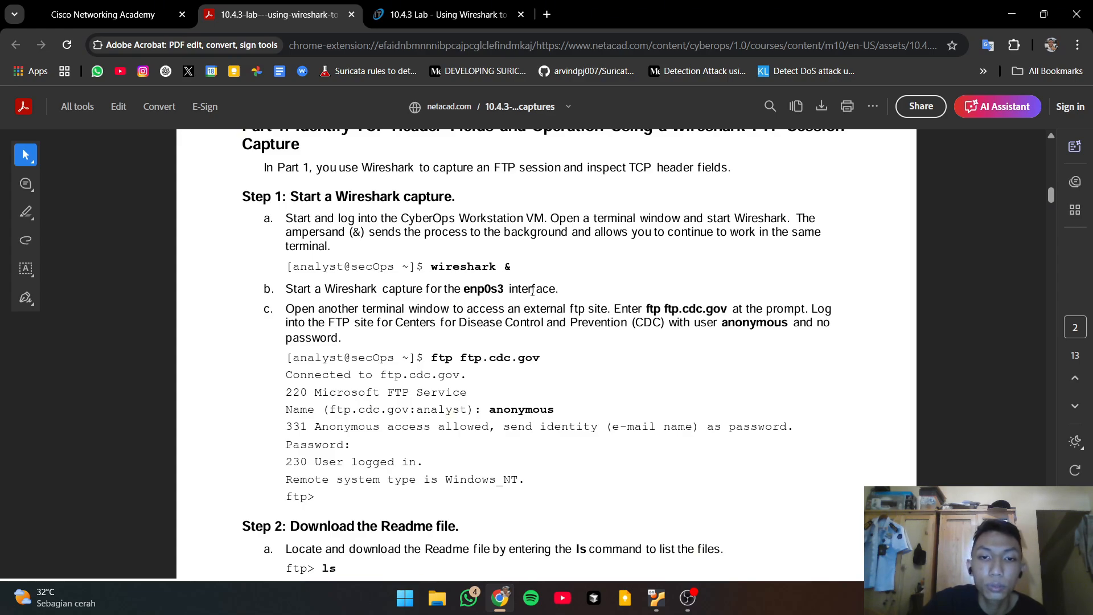
click(1012, 14)
click(592, 194)
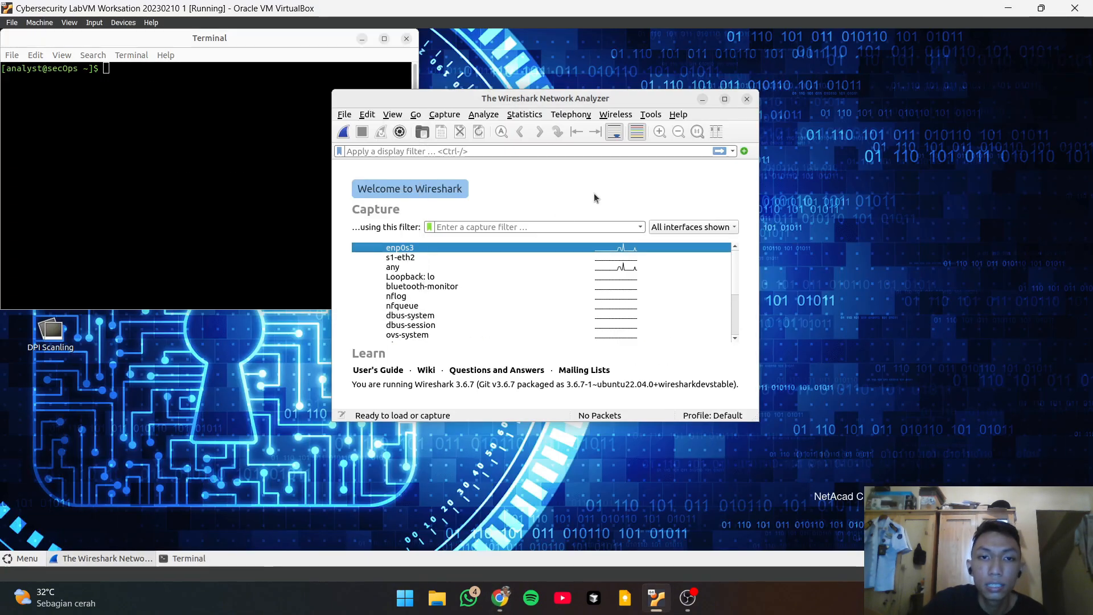
Run "ip a" in the terminal and examine the enp0s3 interface entry in the output
click(257, 160)
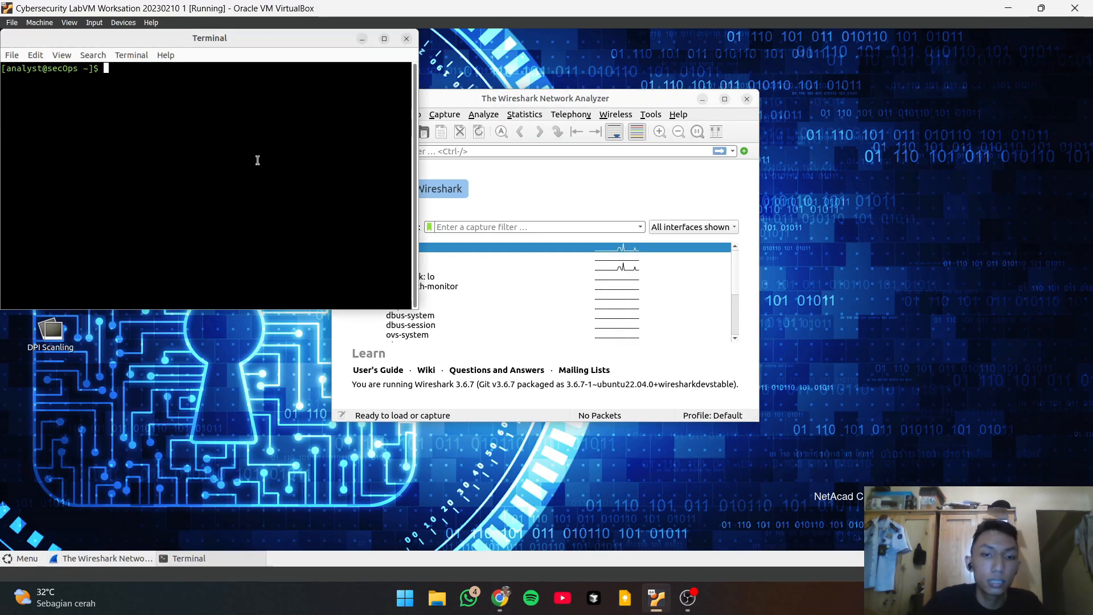
text(ip)
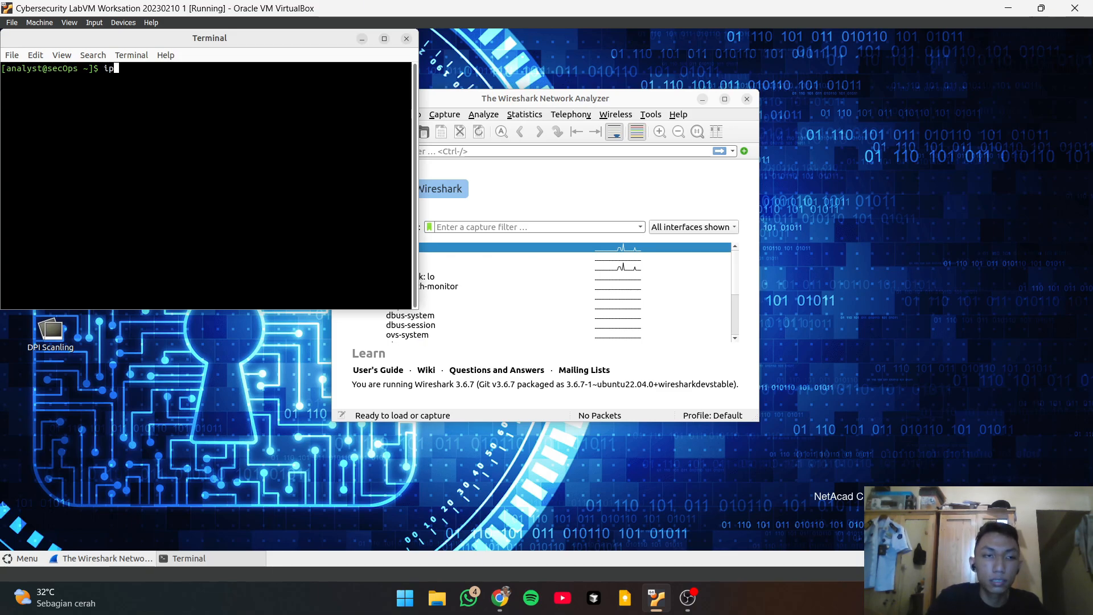
text( a)
key(Return)
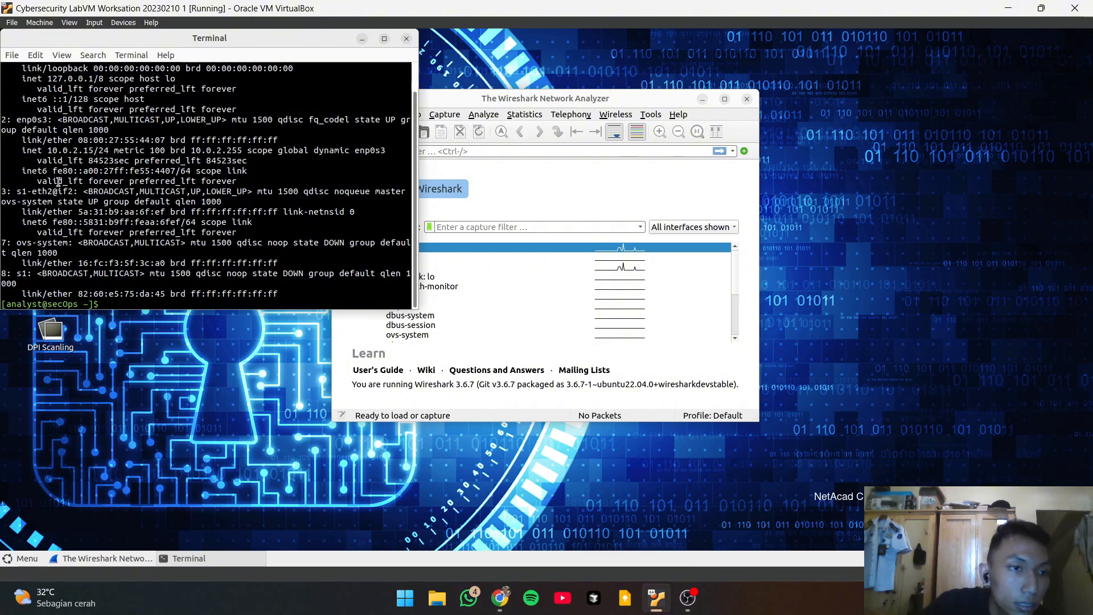
scroll(92, 225, up, 1)
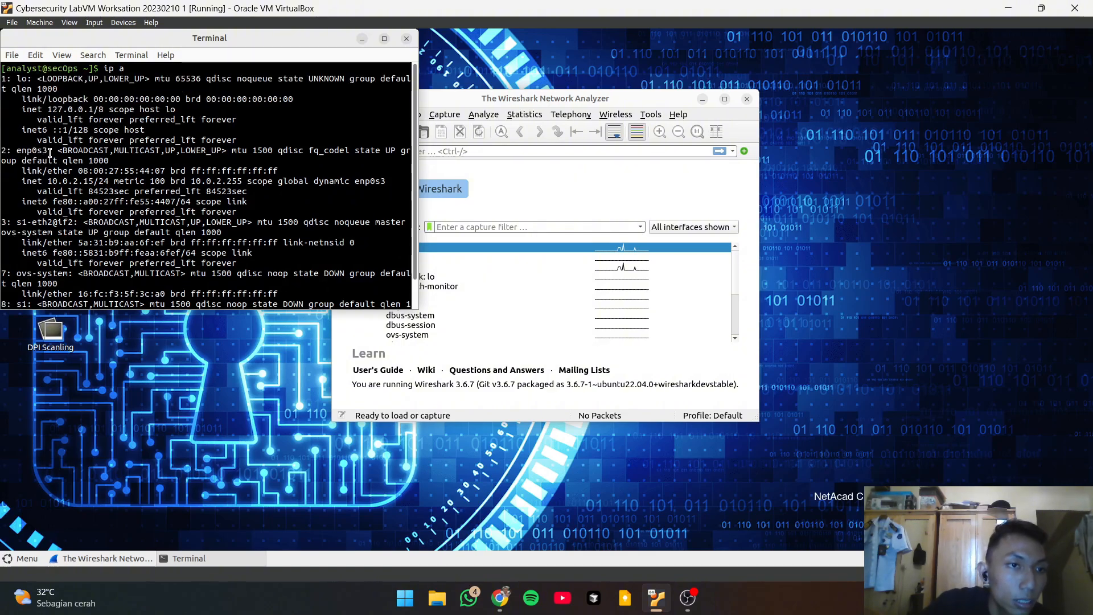
drag(50, 152, 18, 153)
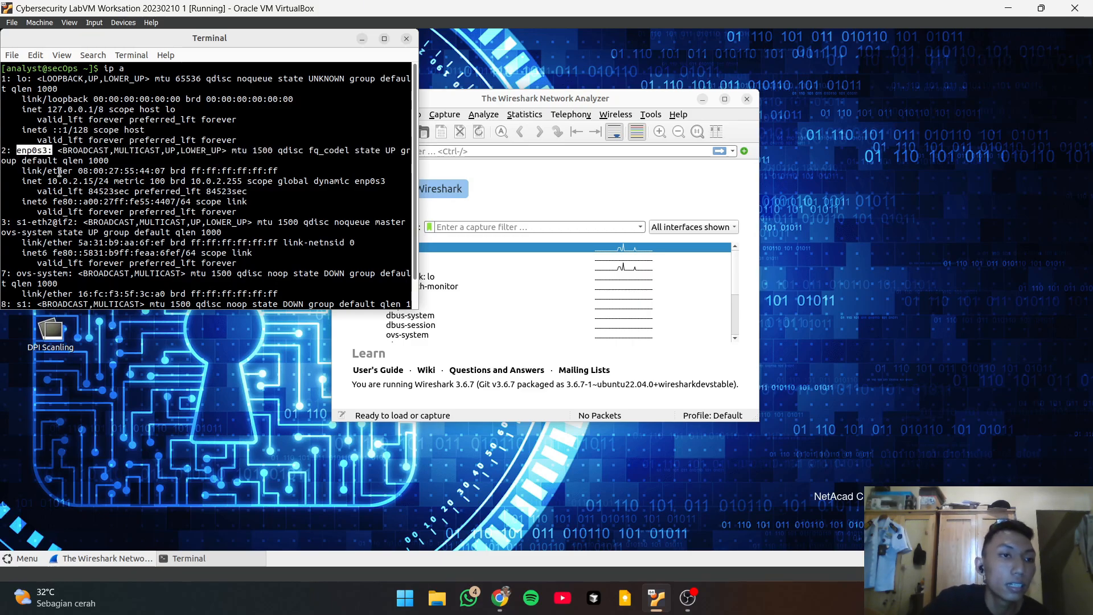
click(225, 128)
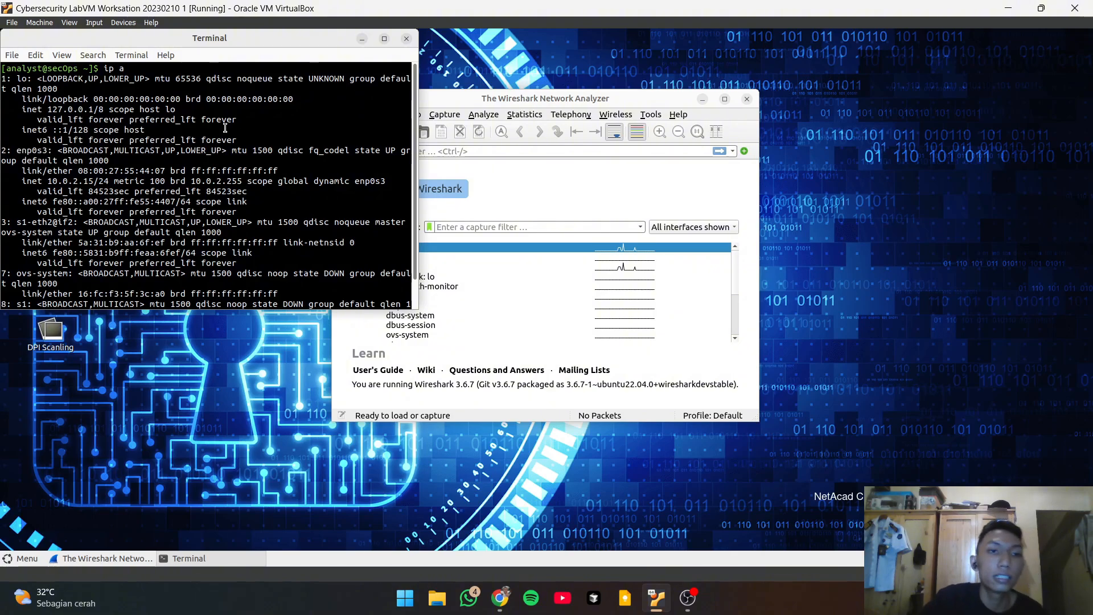
drag(47, 153, 16, 151)
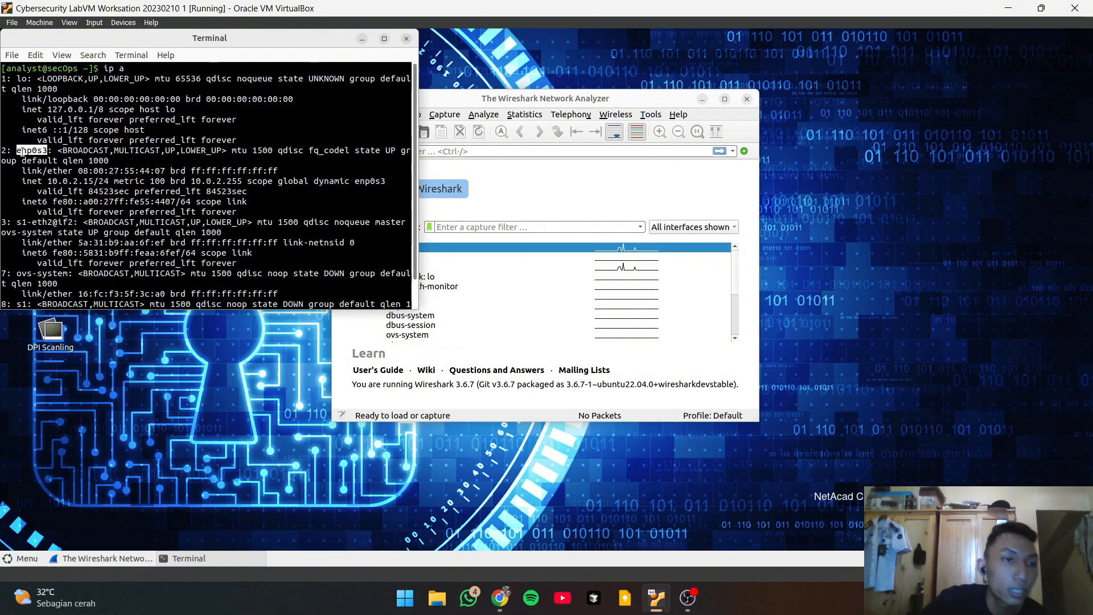
click(87, 164)
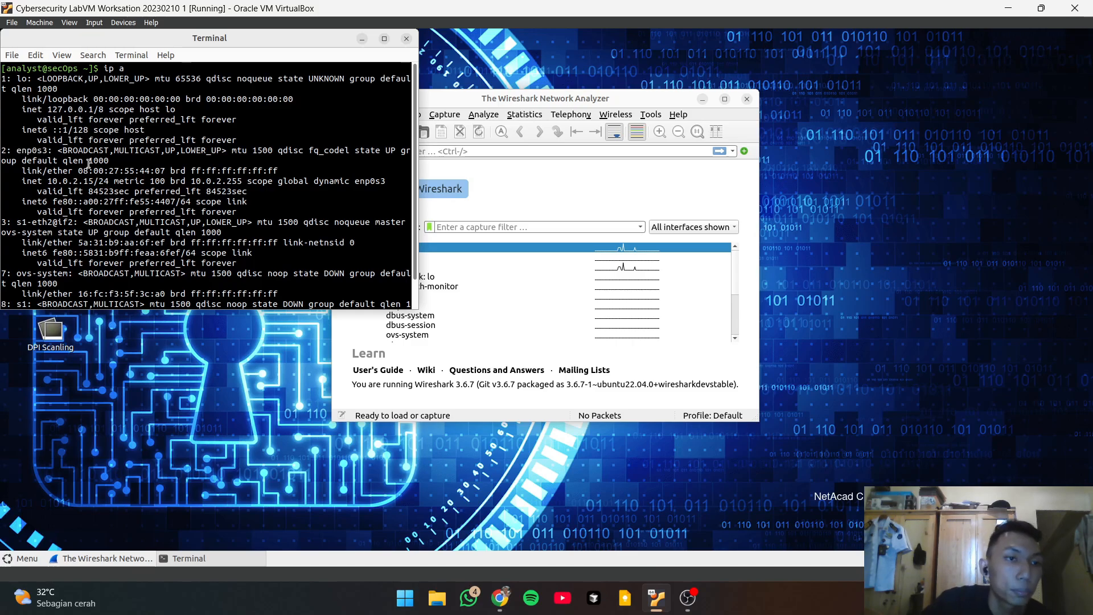
Start a Wireshark packet capture on the enp0s3 interface
click(532, 194)
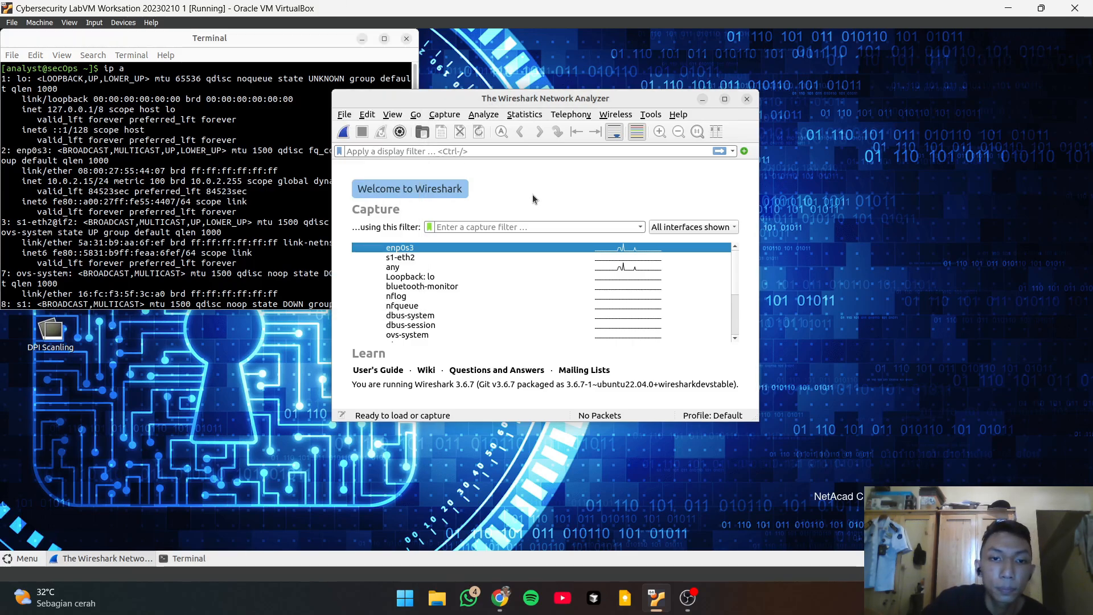
click(429, 251)
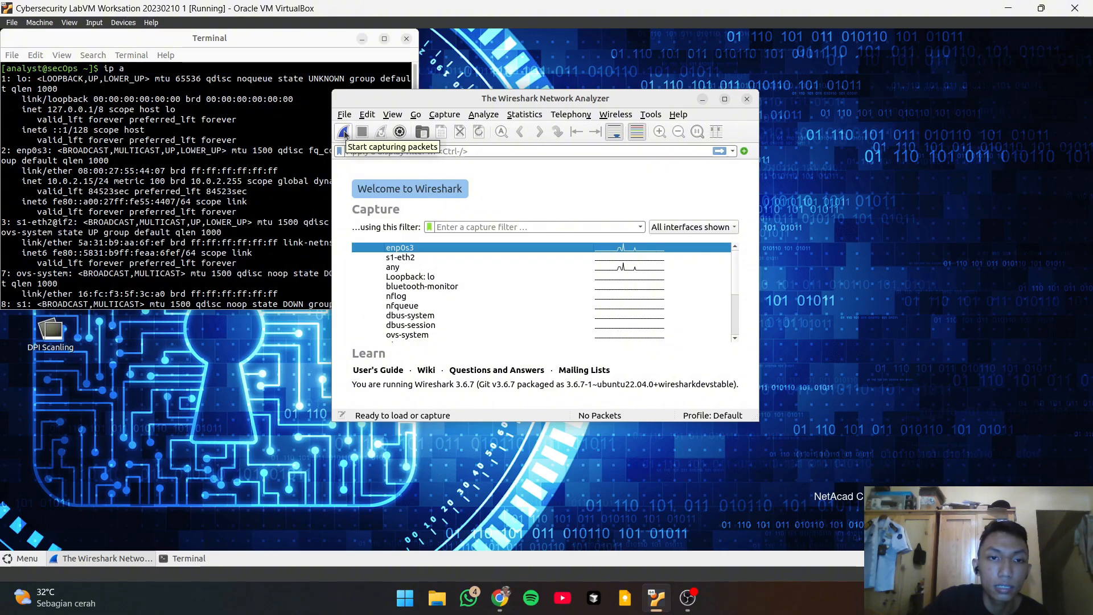
click(344, 132)
Clear the terminal output with the "clear" command
scroll(278, 178, down, 1)
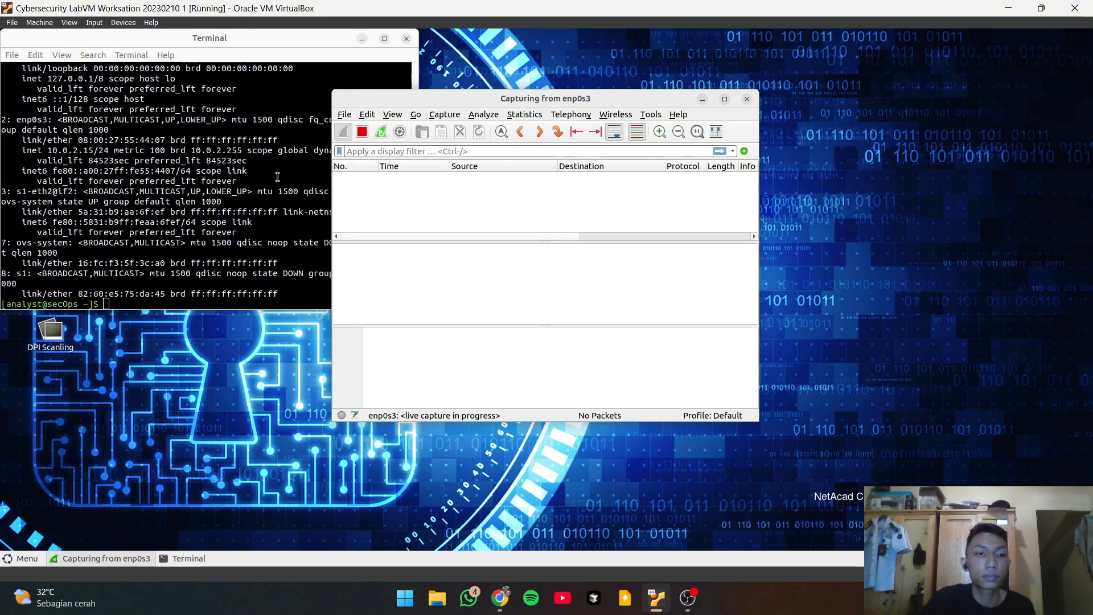
click(167, 226)
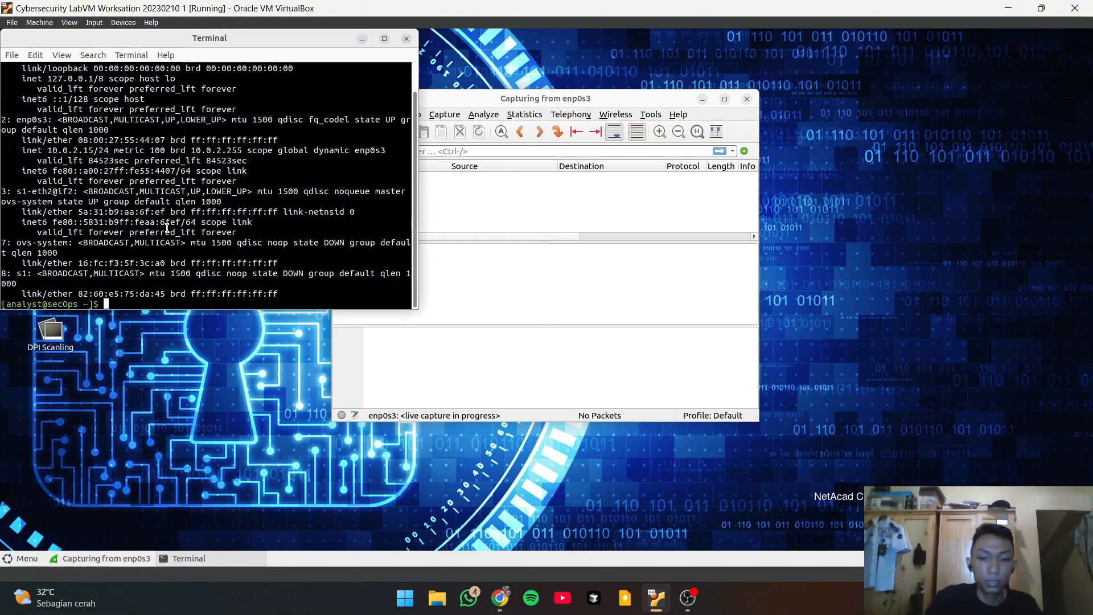
text(clear)
key(Return)
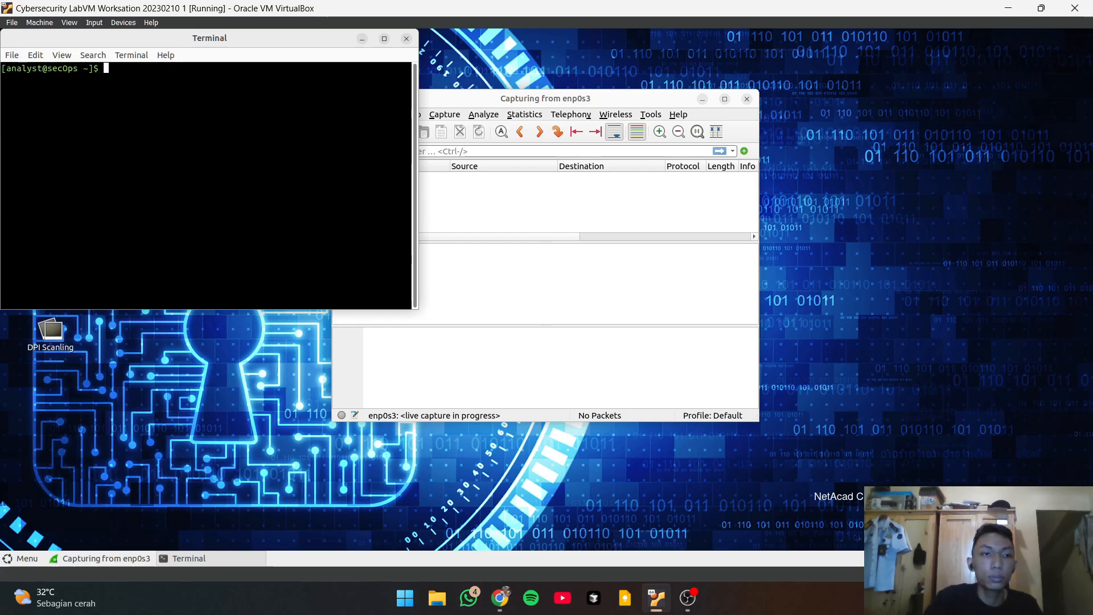
Connect to the FTP site from the terminal with "ftp ftp.cdc.gov", consulting the lab guide for the command
click(493, 603)
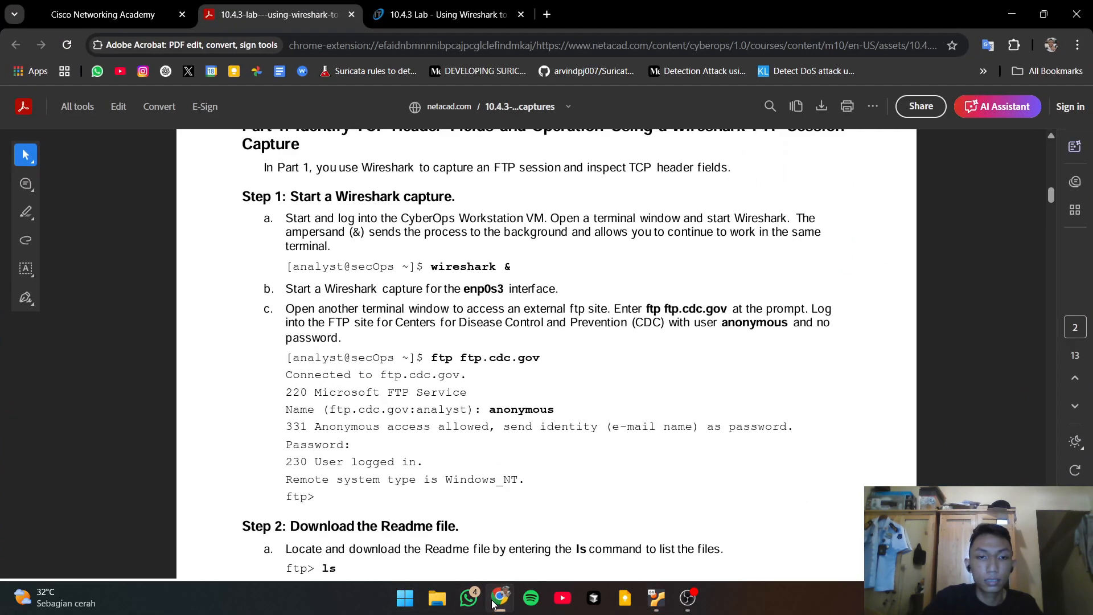
click(493, 603)
click(493, 603)
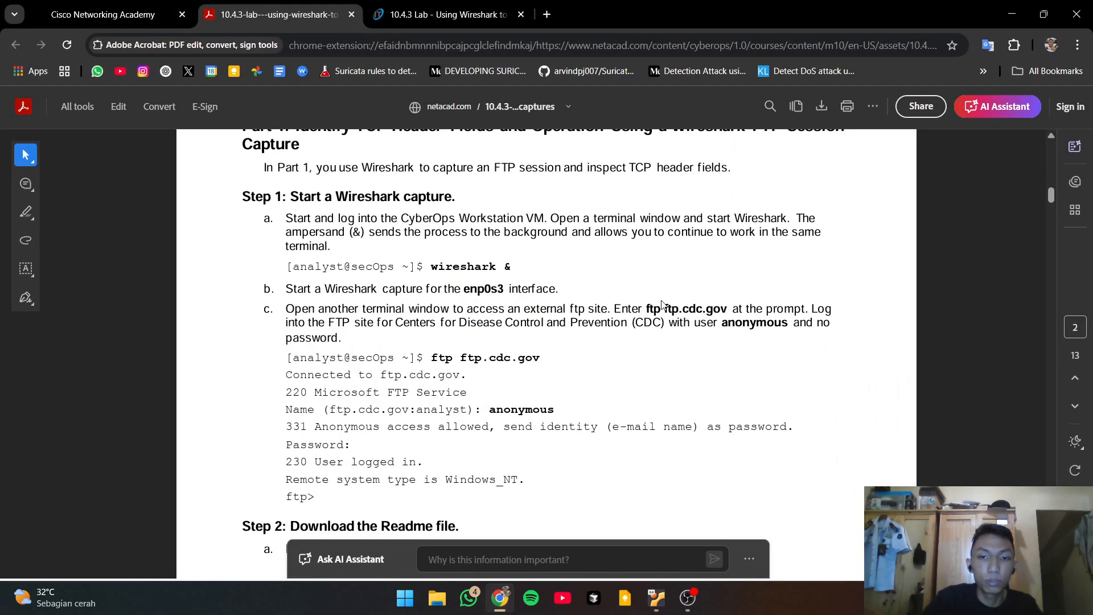
click(500, 599)
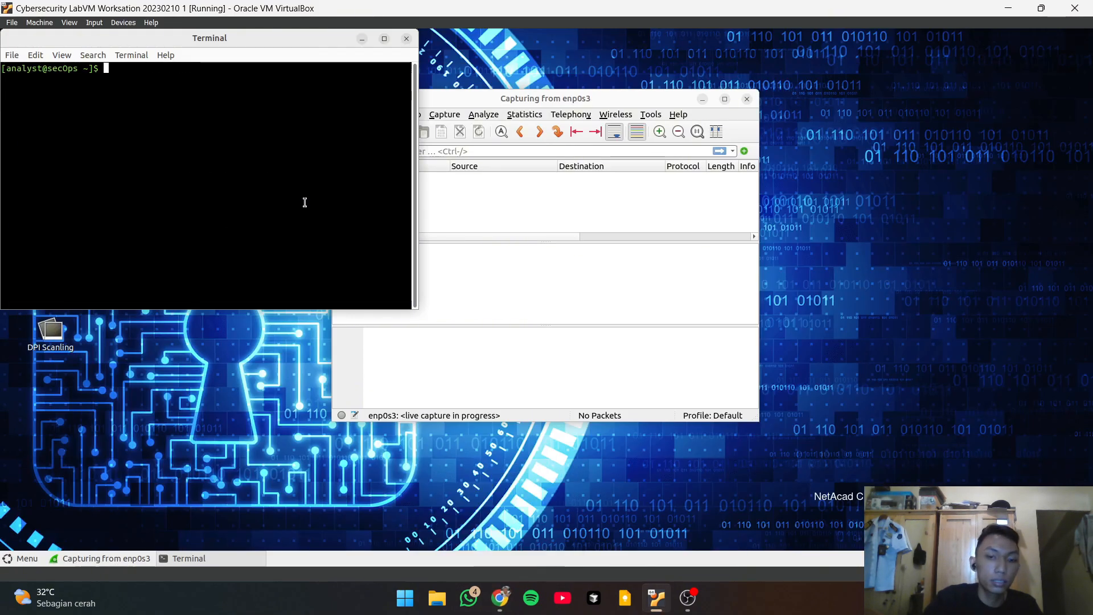
text(ftp ft)
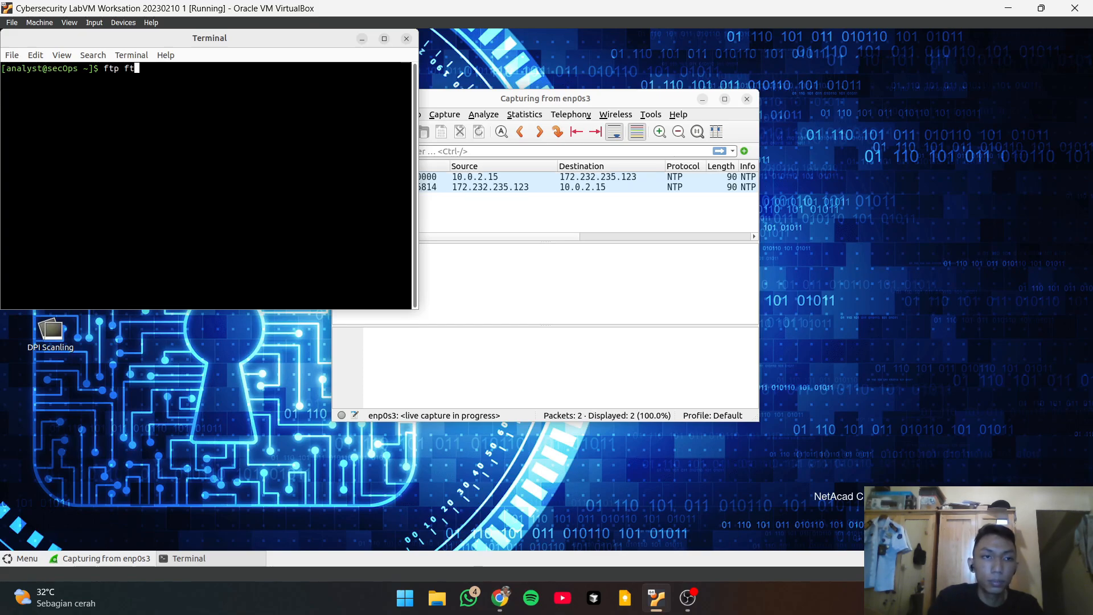
text(p.cdc.)
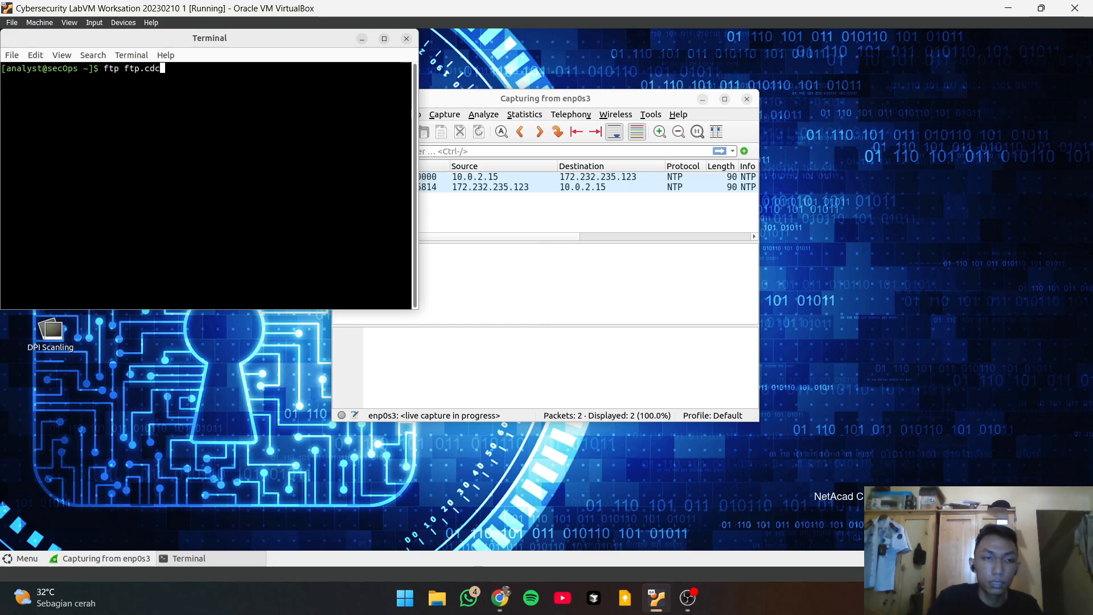
click(499, 604)
click(499, 605)
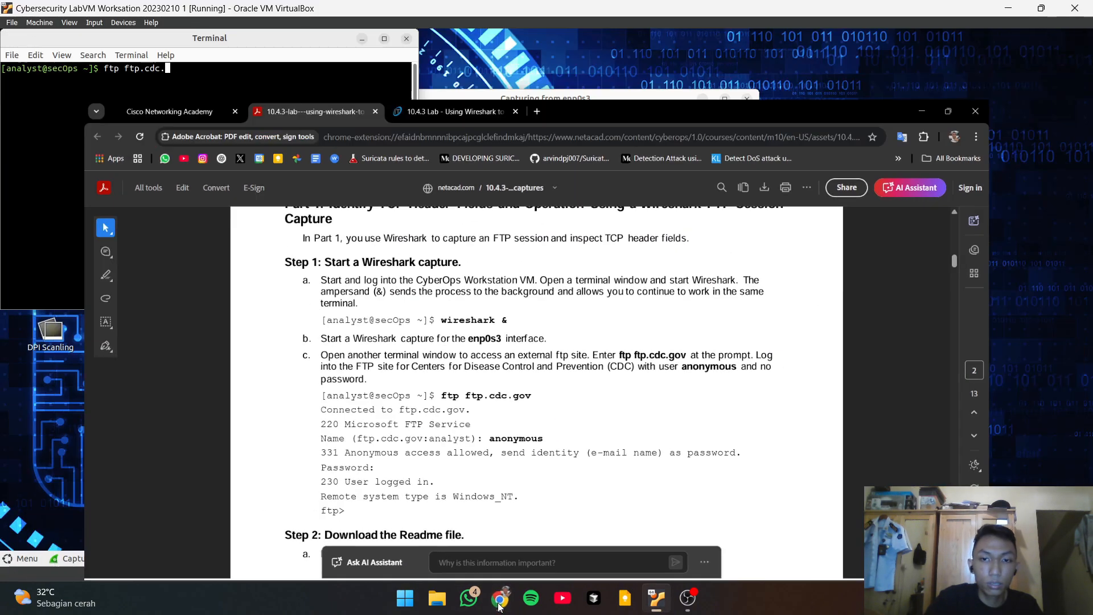
text(gov)
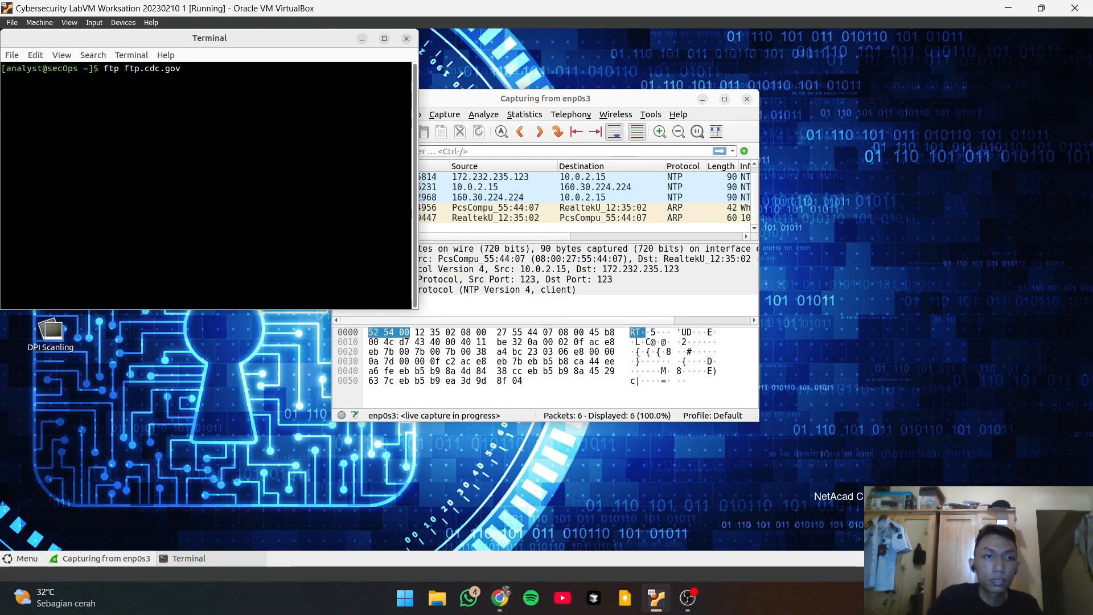
key(Return)
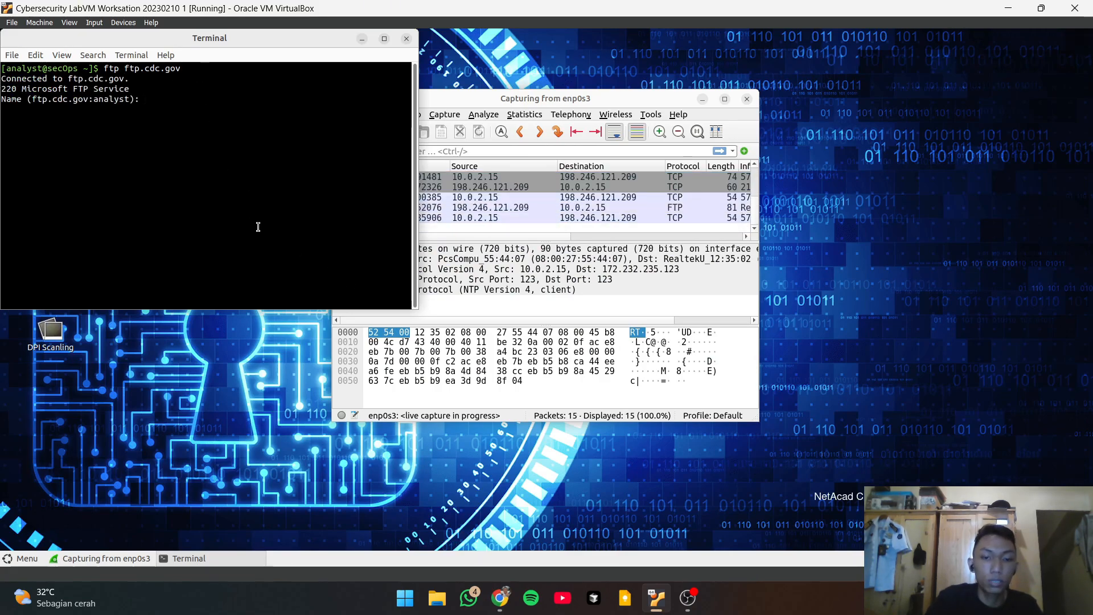
Try to log in to the FTP server as "anonymous" with a blank password
text(an)
text(onymous)
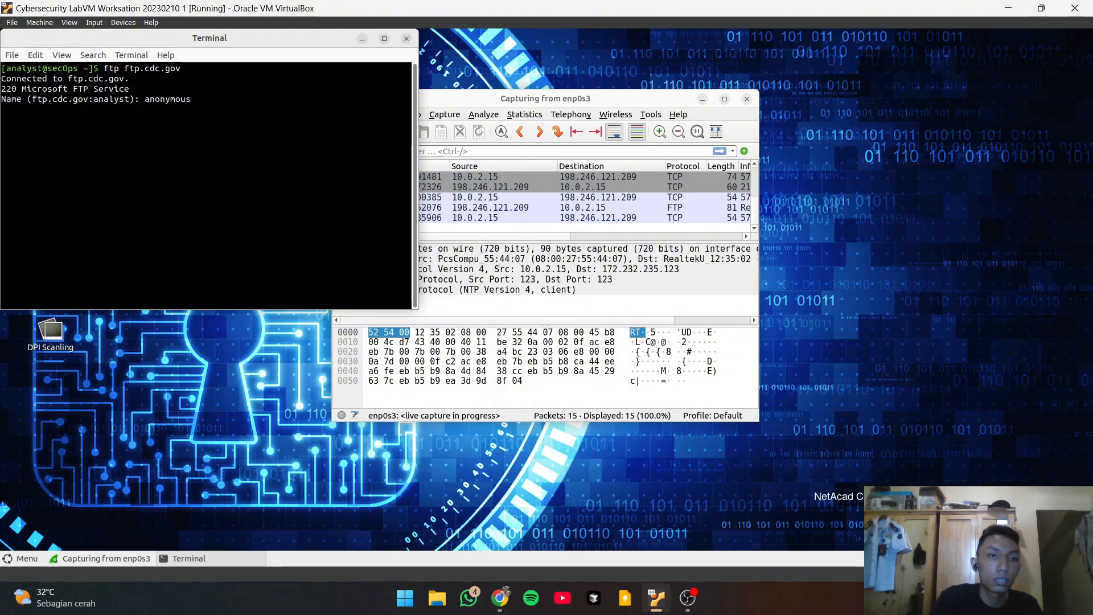
key(Return)
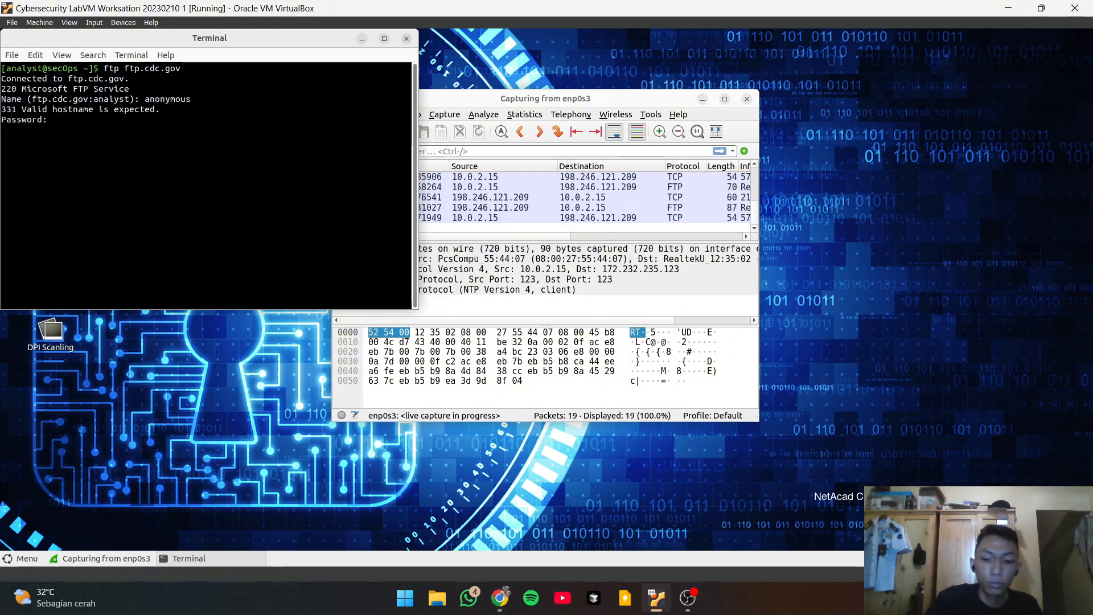
key(Return)
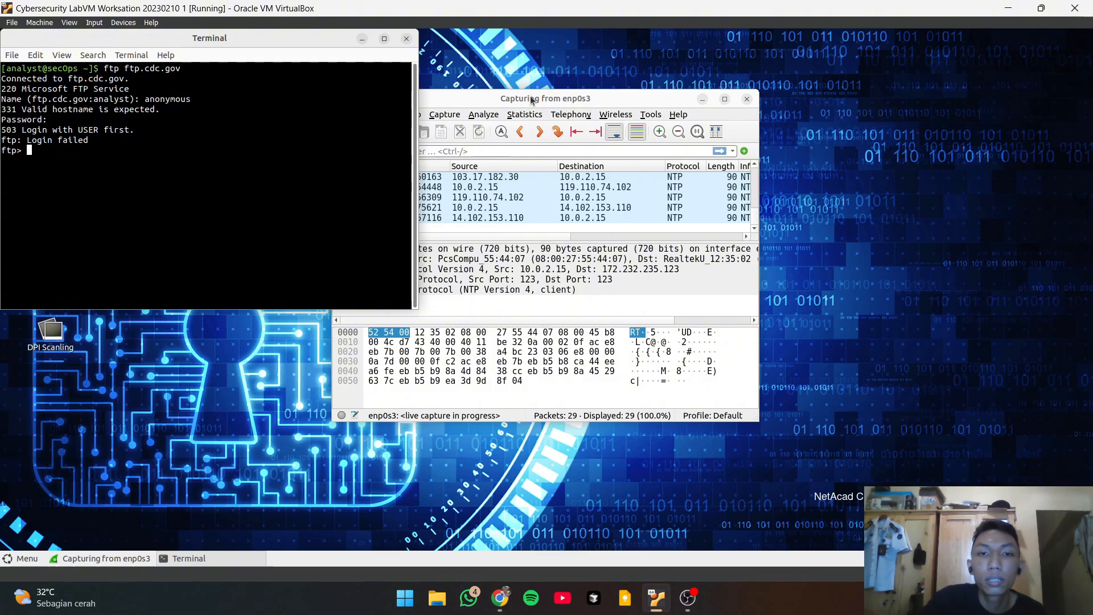
Move the Wireshark window clear of the terminal and close the FTP session with "exit"
drag(531, 100, 778, 84)
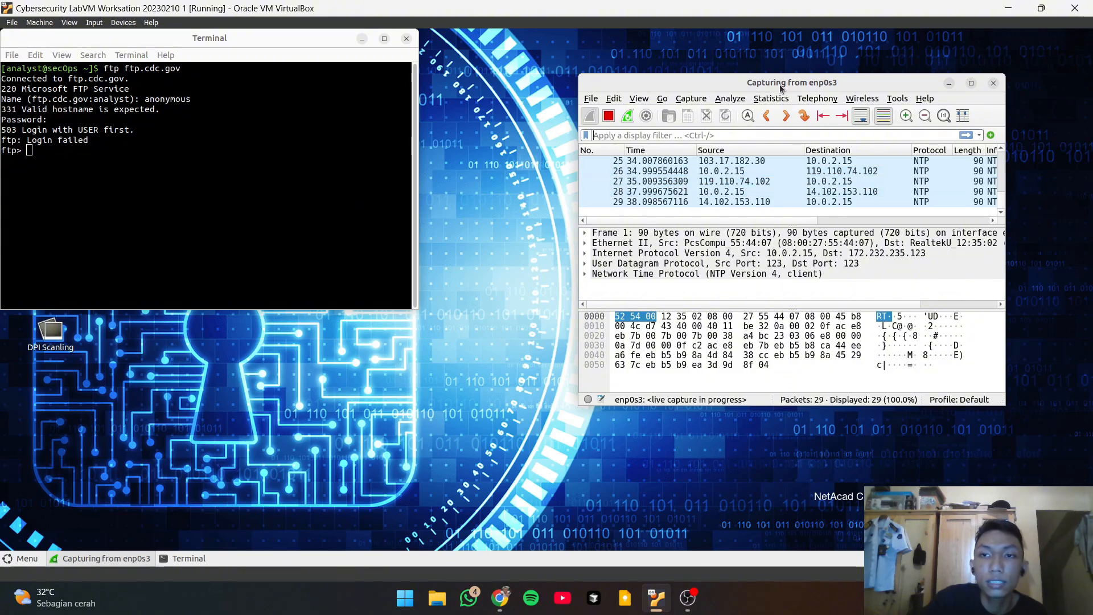
click(228, 152)
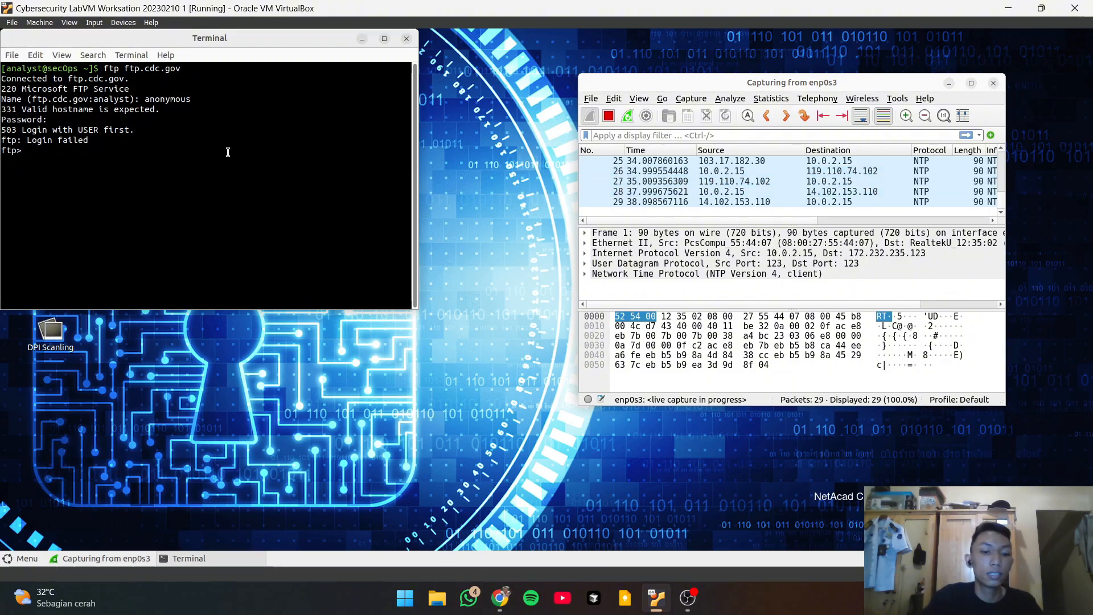
text(exi)
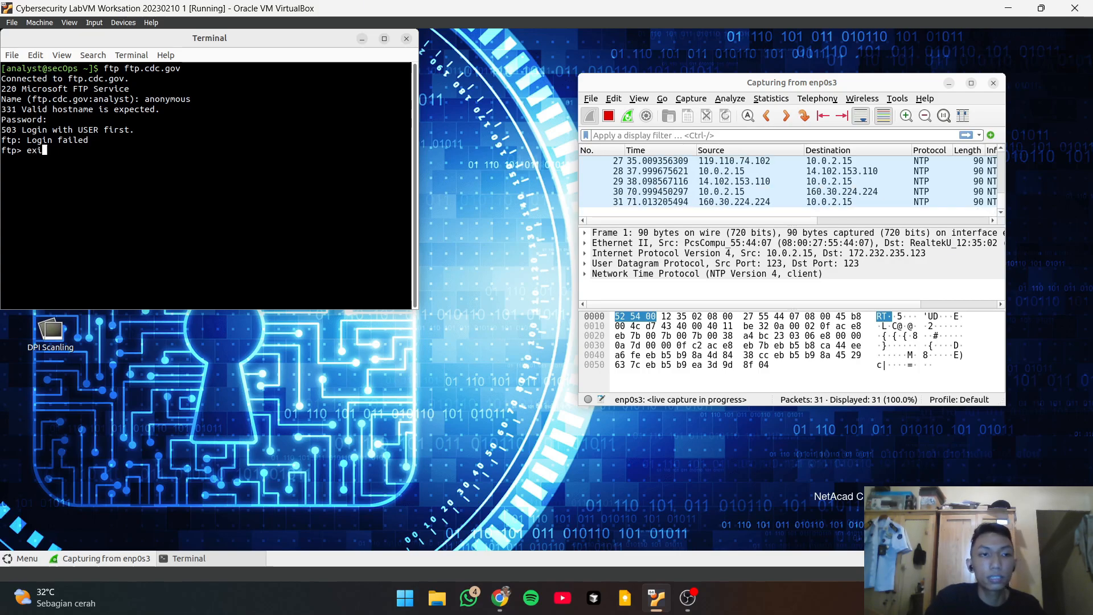
text(t)
key(Return)
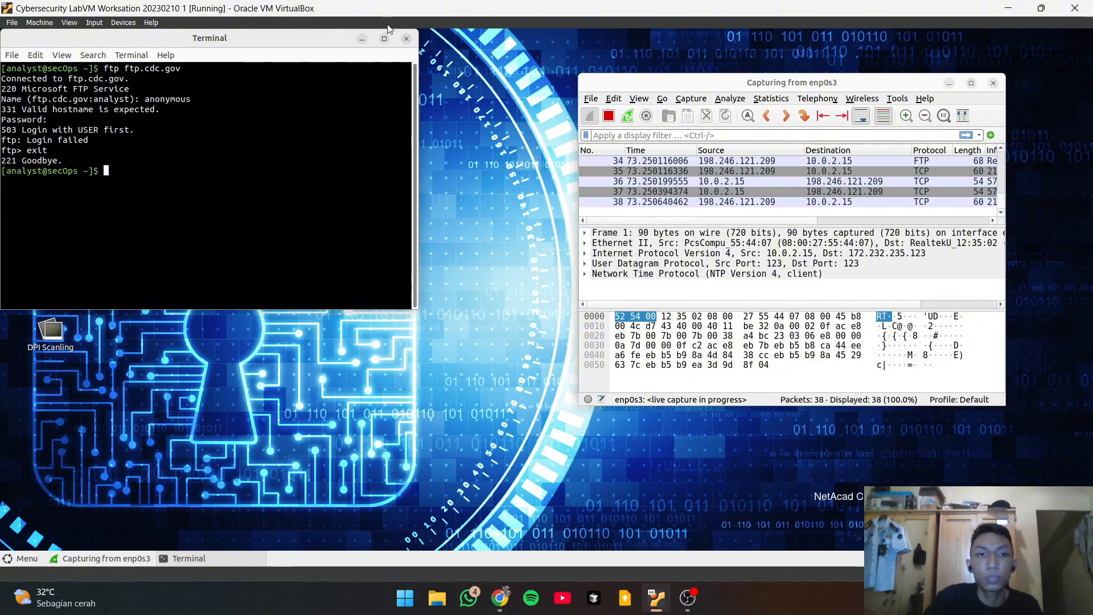
Minimize the terminal and maximize the Wireshark capture window
click(363, 39)
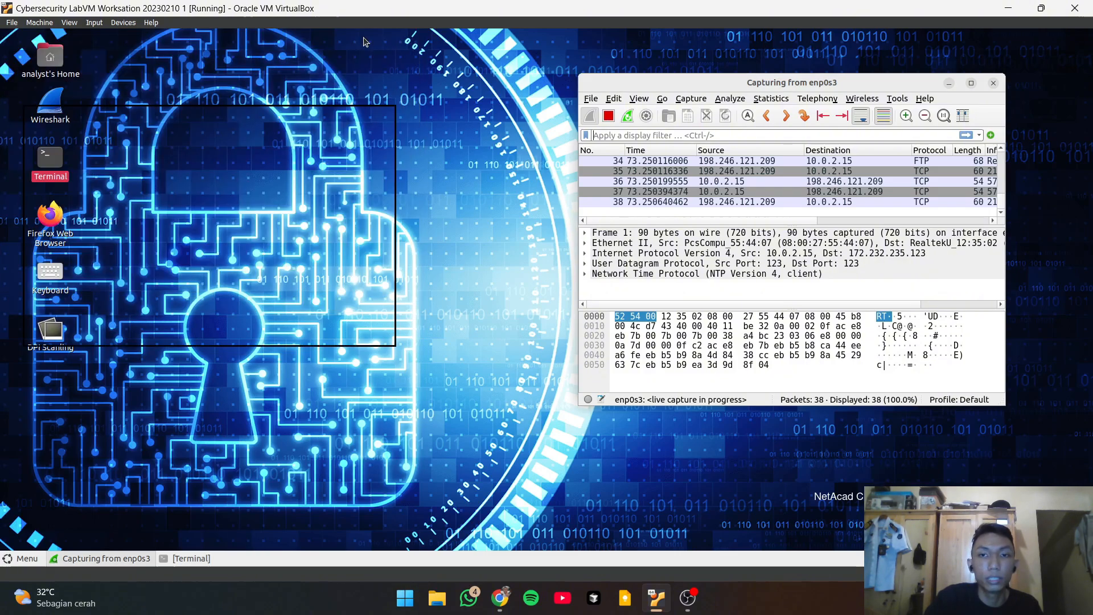
click(971, 83)
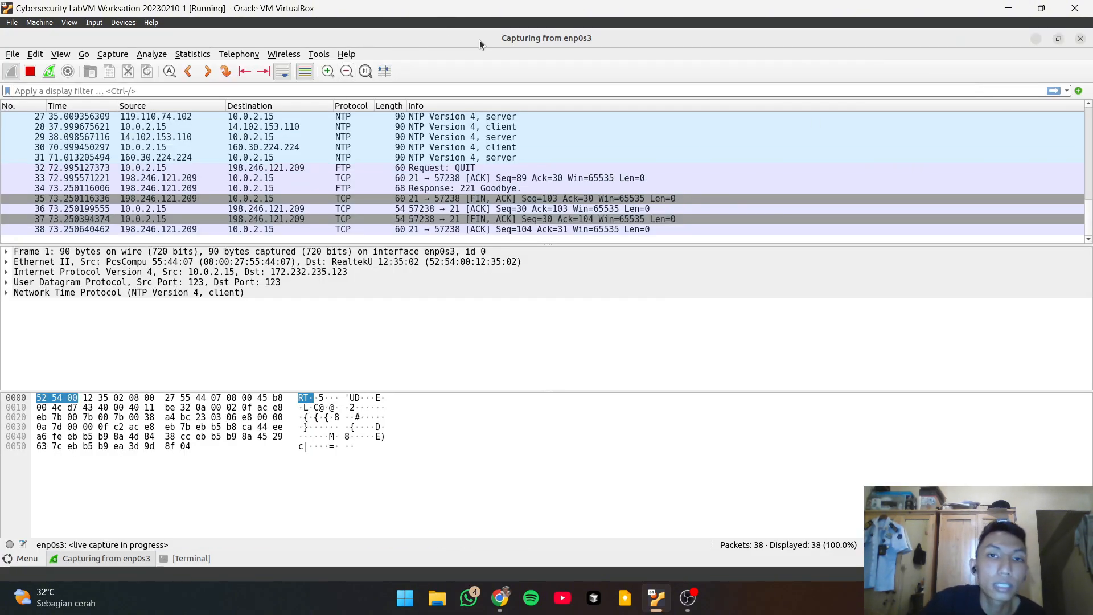
Switch to the lab guide in Chrome and read Steps 2 to 5, including the example TCP display filter
click(500, 598)
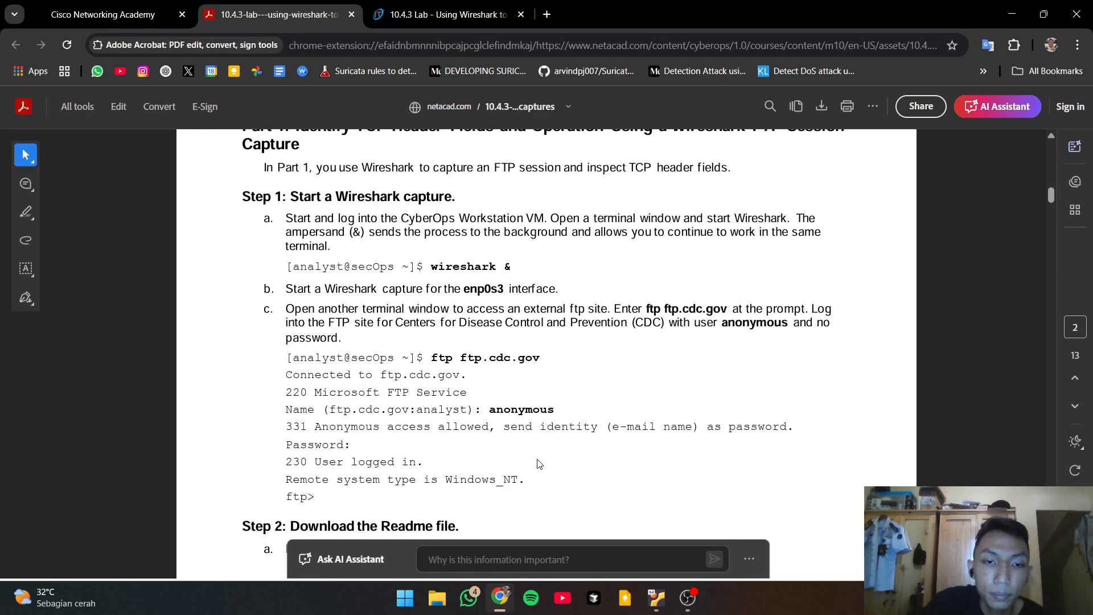
scroll(639, 255, down, 6)
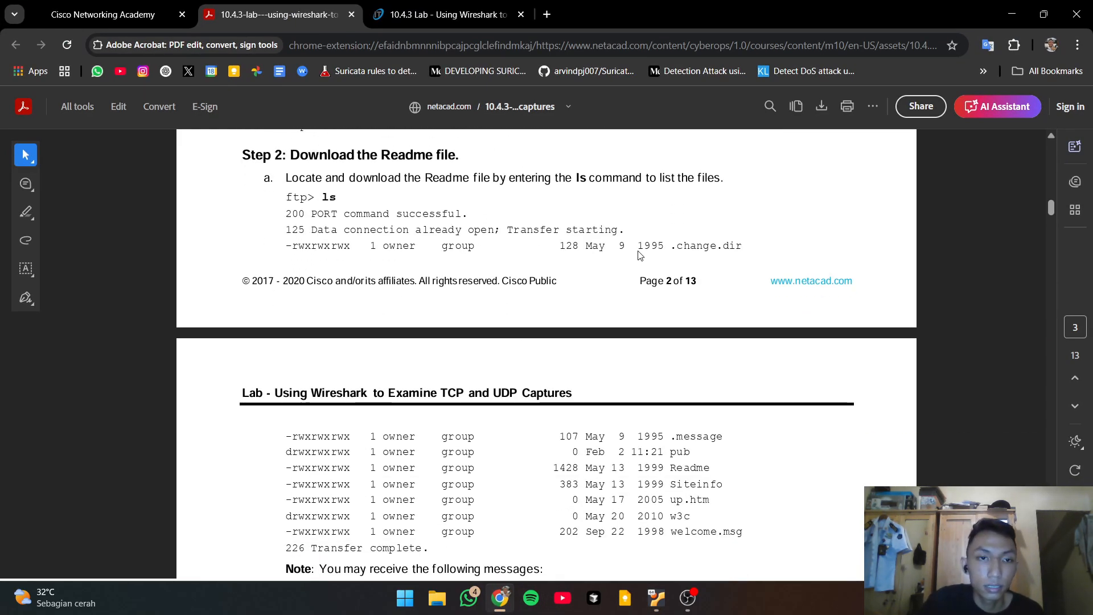
scroll(639, 255, down, 8)
scroll(639, 256, down, 7)
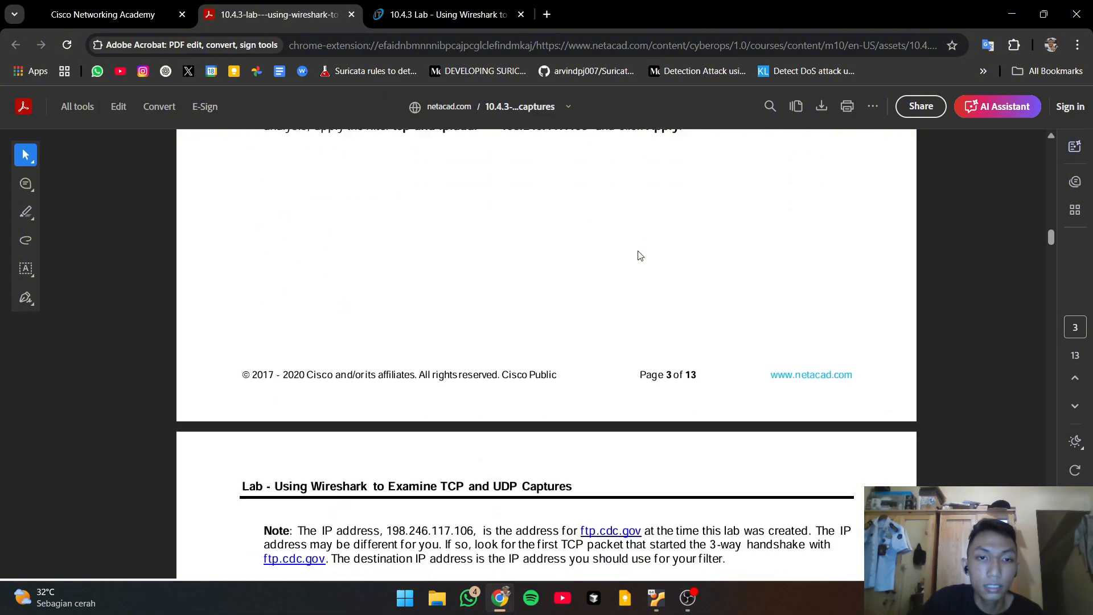
scroll(639, 256, up, 8)
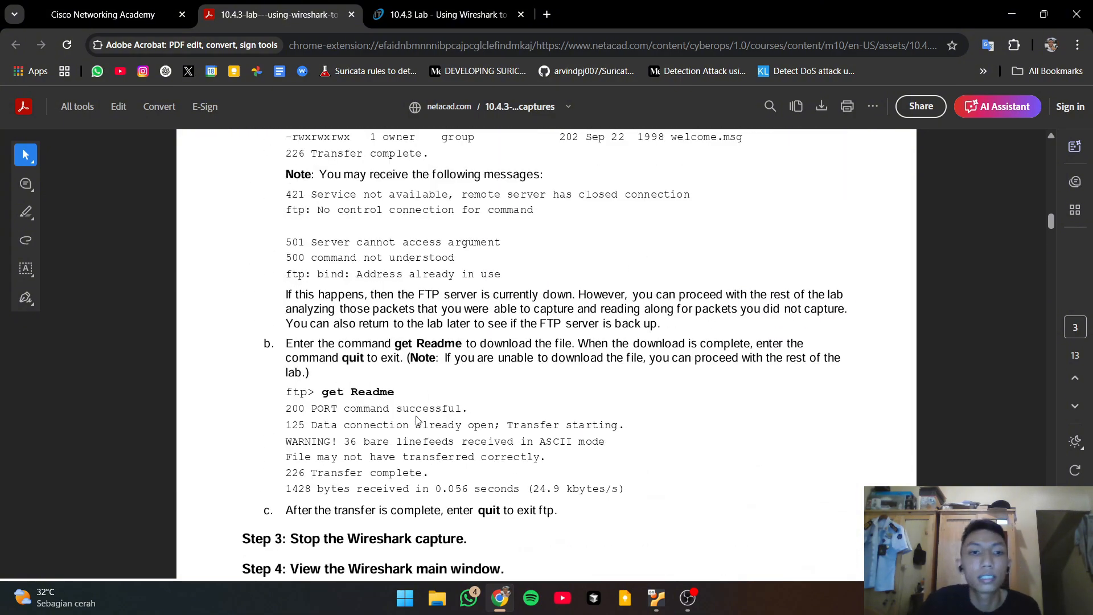
scroll(416, 421, down, 8)
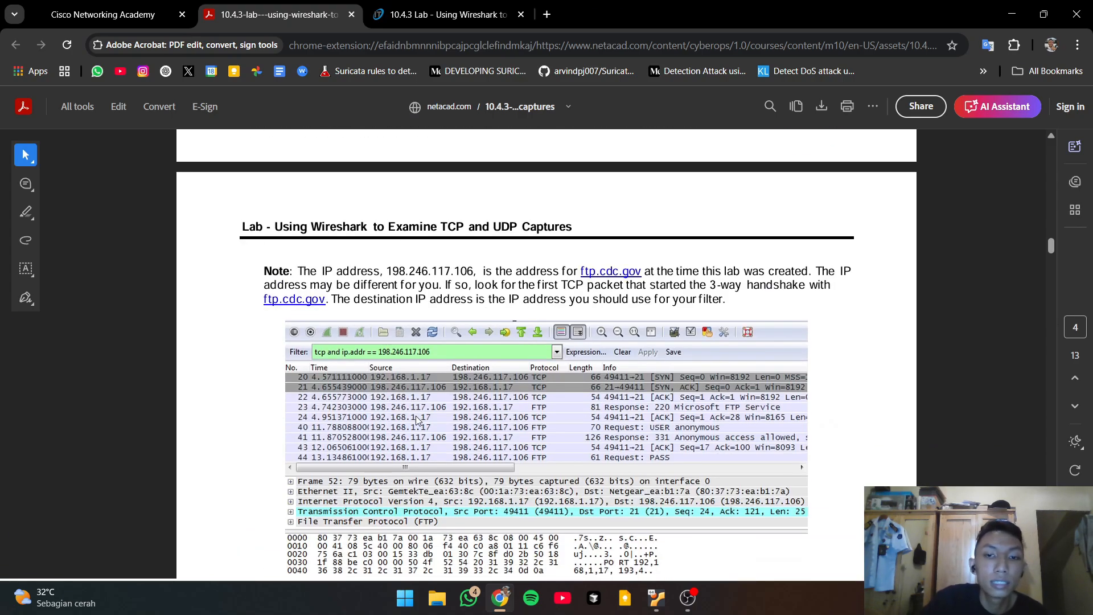
scroll(416, 420, down, 3)
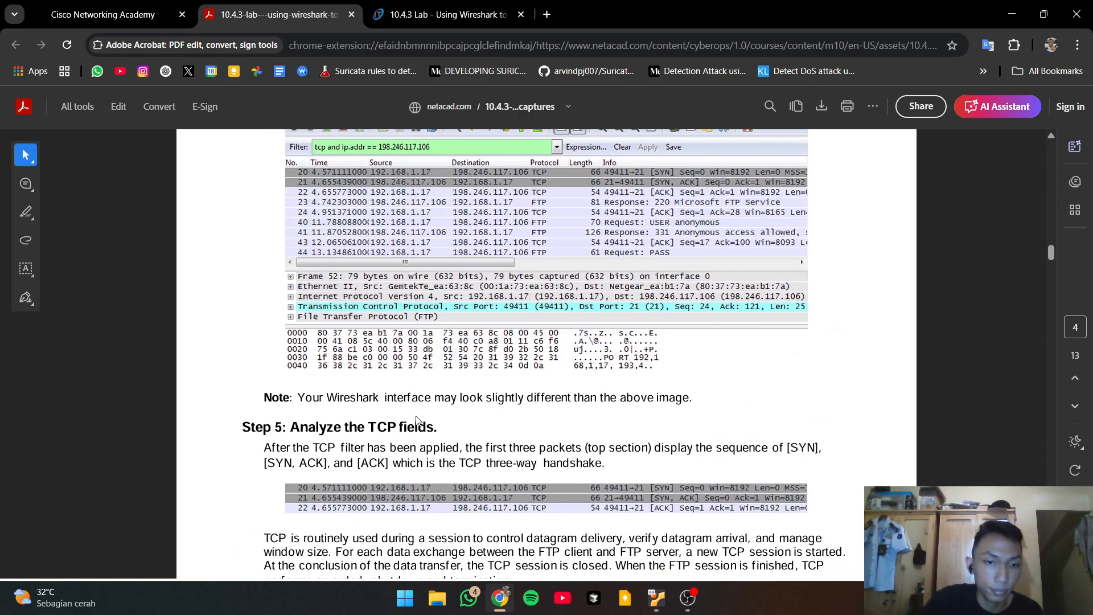
scroll(416, 420, down, 3)
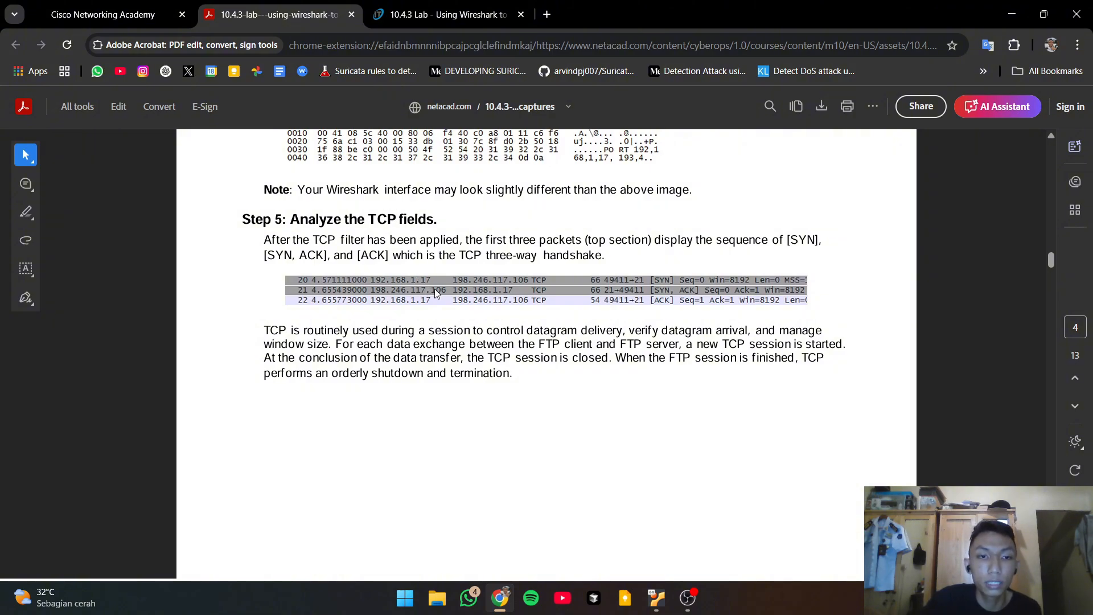
scroll(435, 292, up, 1)
scroll(437, 292, up, 3)
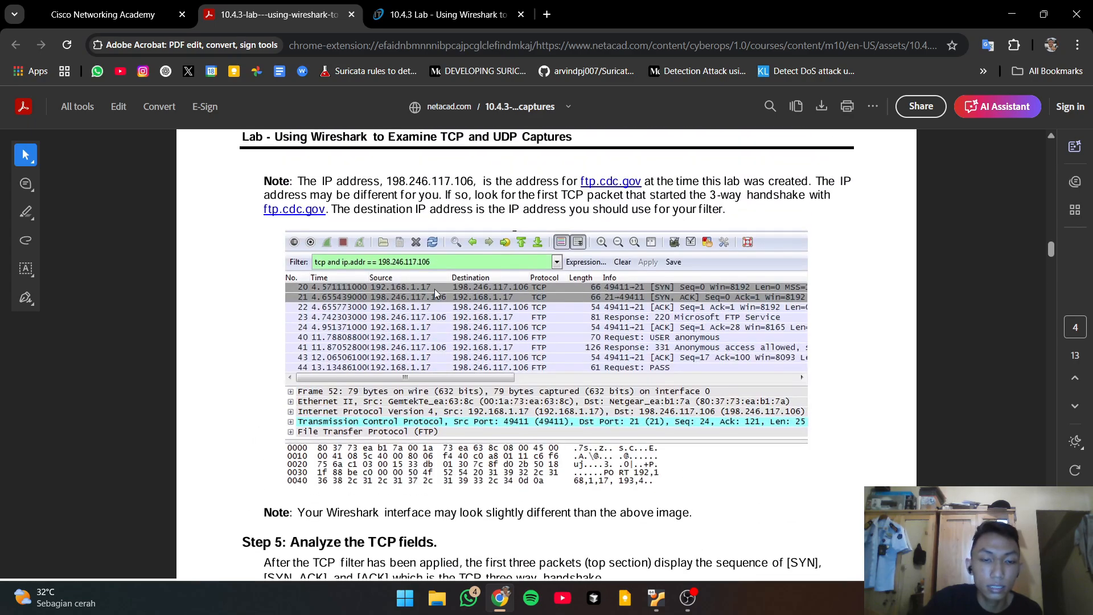
scroll(435, 289, up, 1)
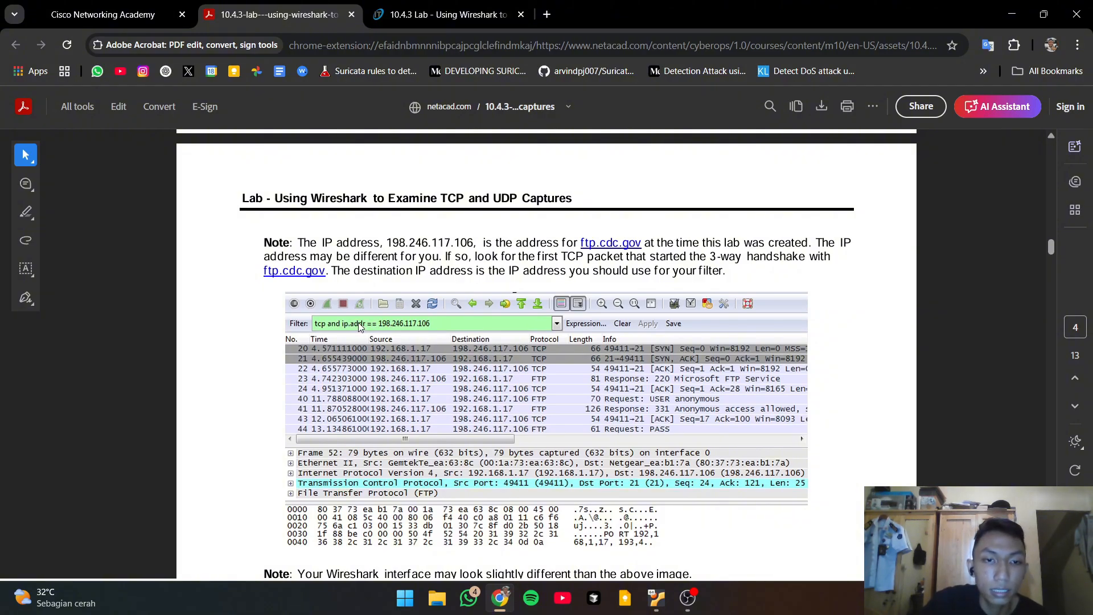
Compare the guide's filter example with the captured packets in Wireshark to identify the FTP server's IP address
click(501, 601)
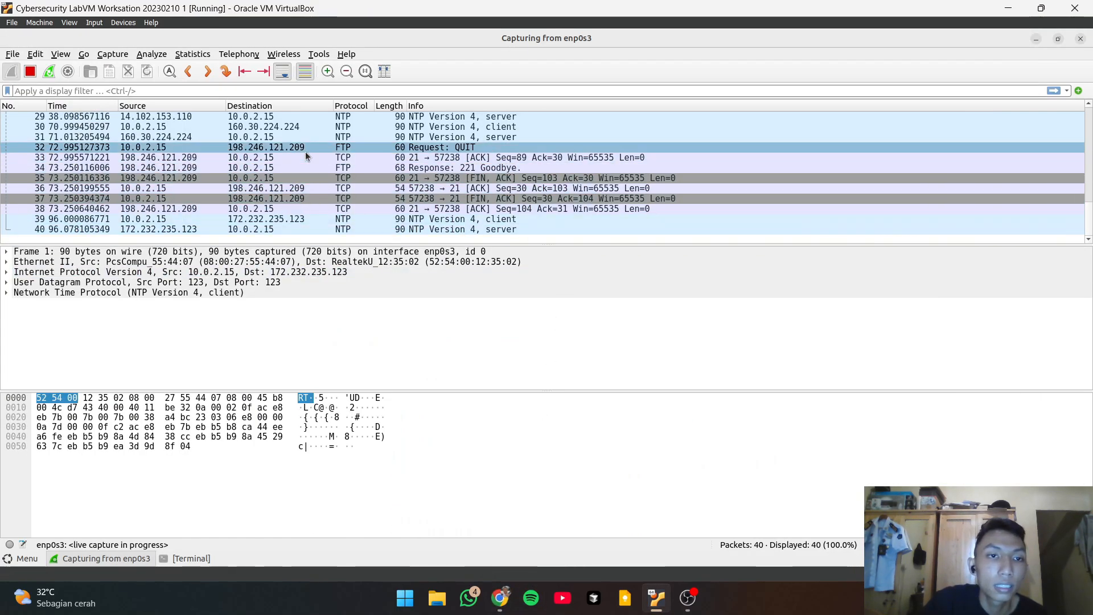
click(500, 598)
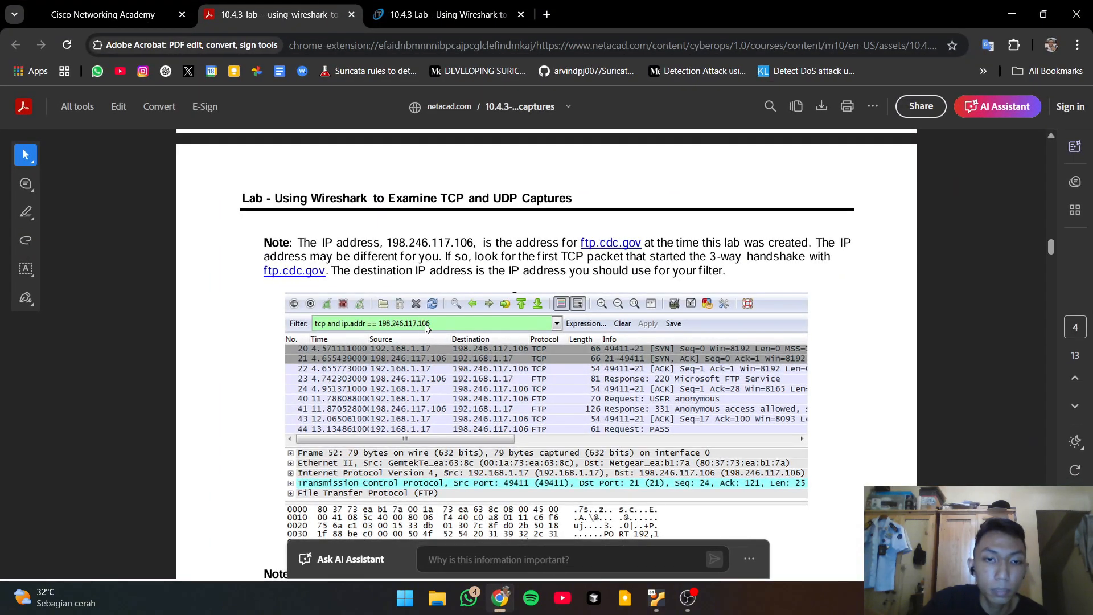
click(500, 598)
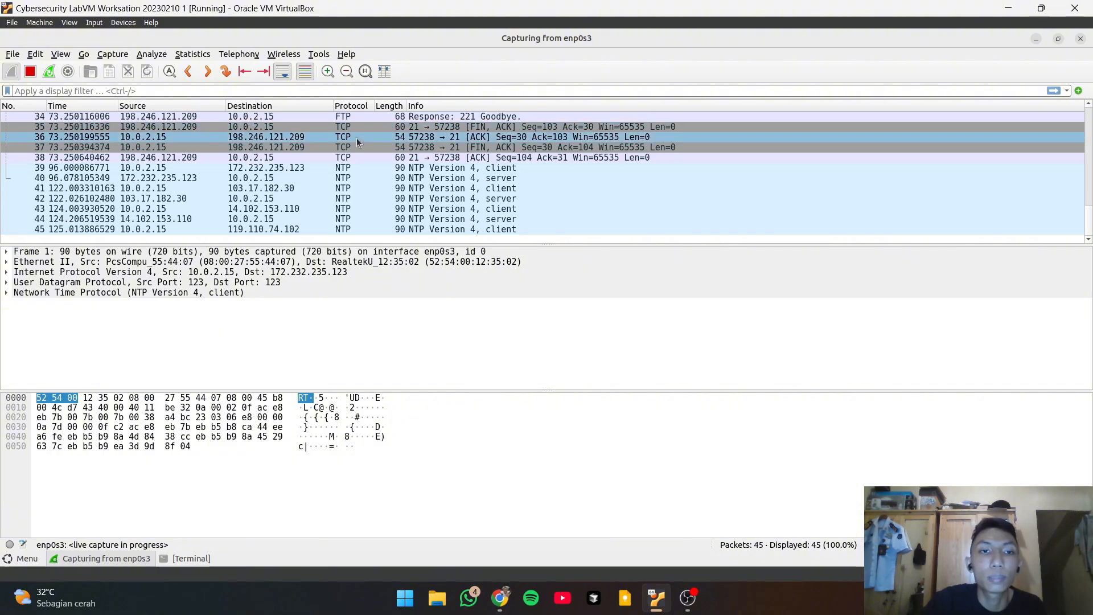
scroll(356, 138, up, 11)
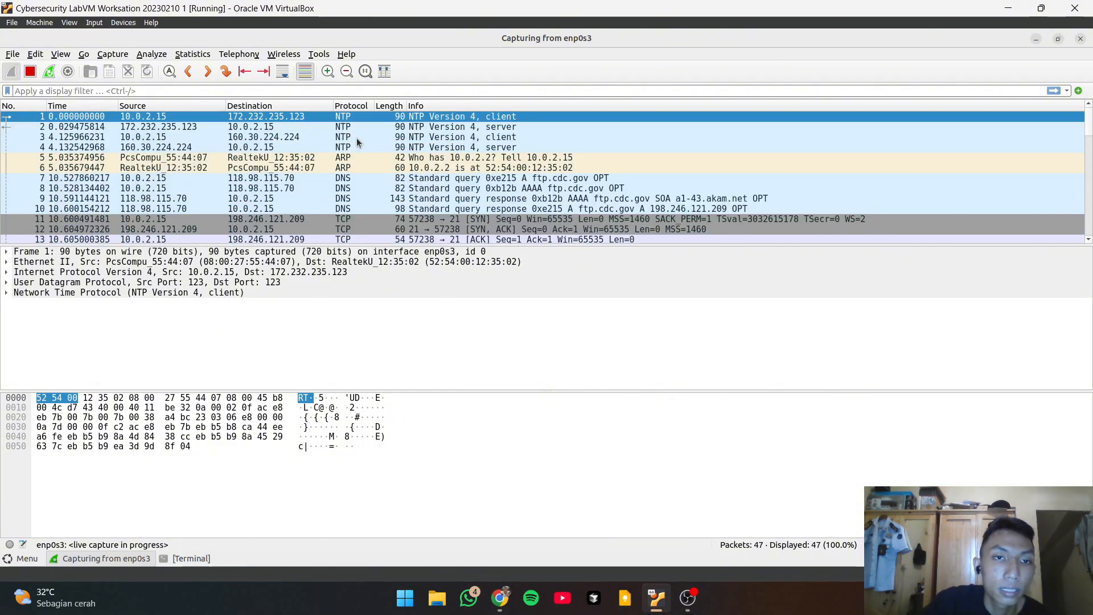
scroll(357, 138, down, 6)
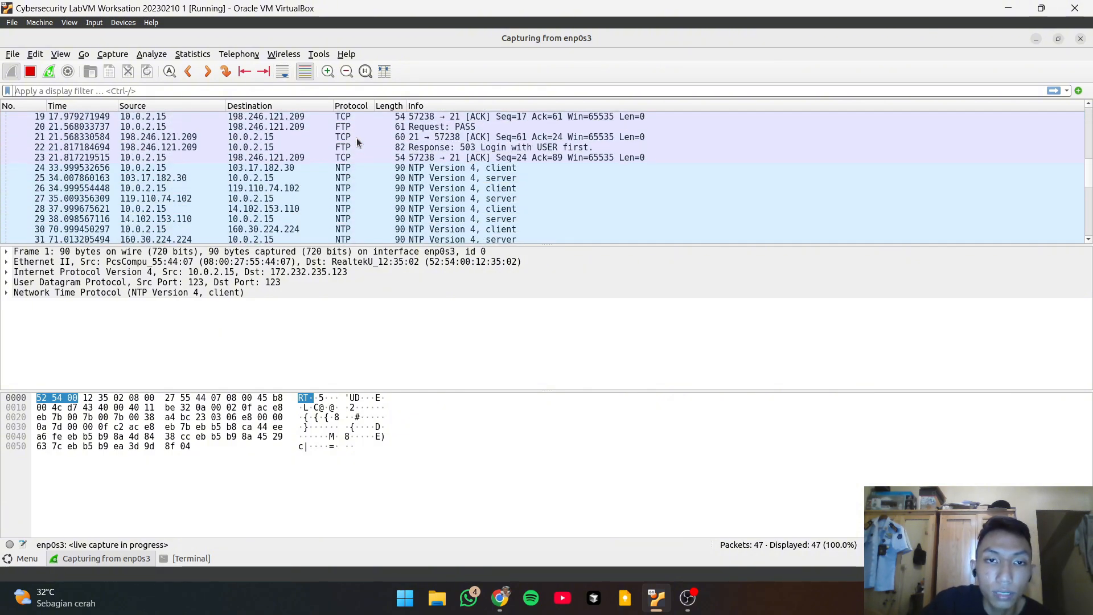
scroll(356, 138, down, 5)
scroll(357, 138, up, 6)
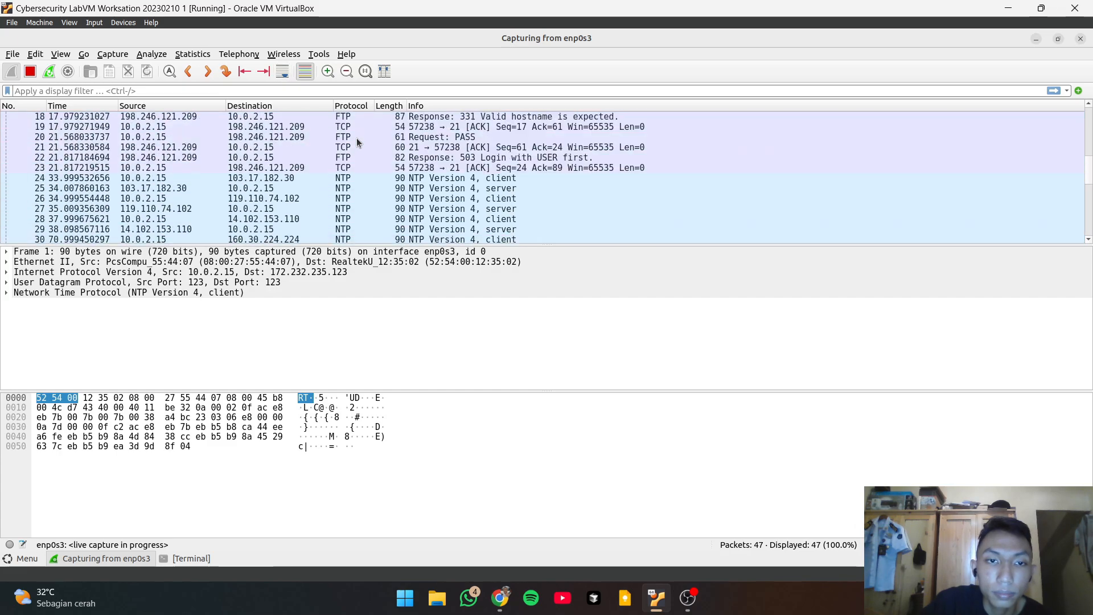
click(421, 149)
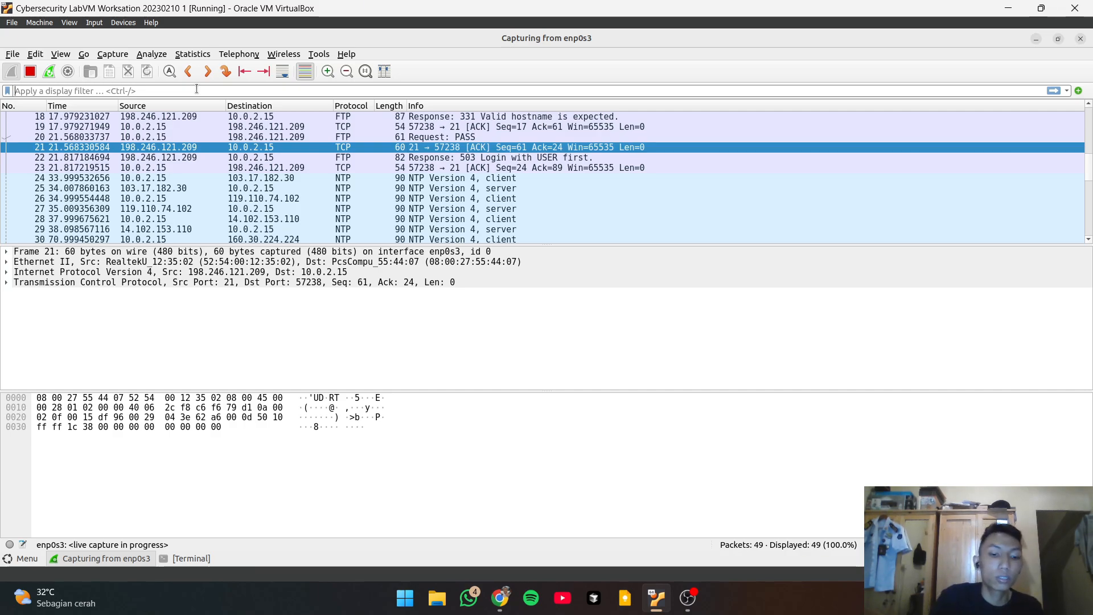
Apply the display filter "tcp and ip.addr==198.246.121.209" to the captured packets
text(tcp)
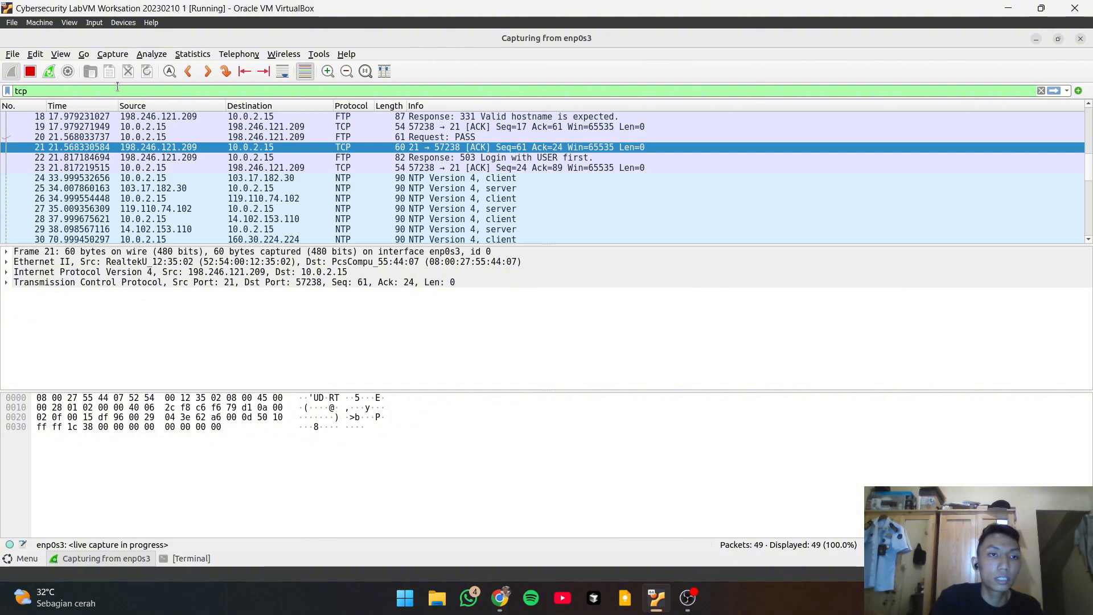
text( and ip.addr)
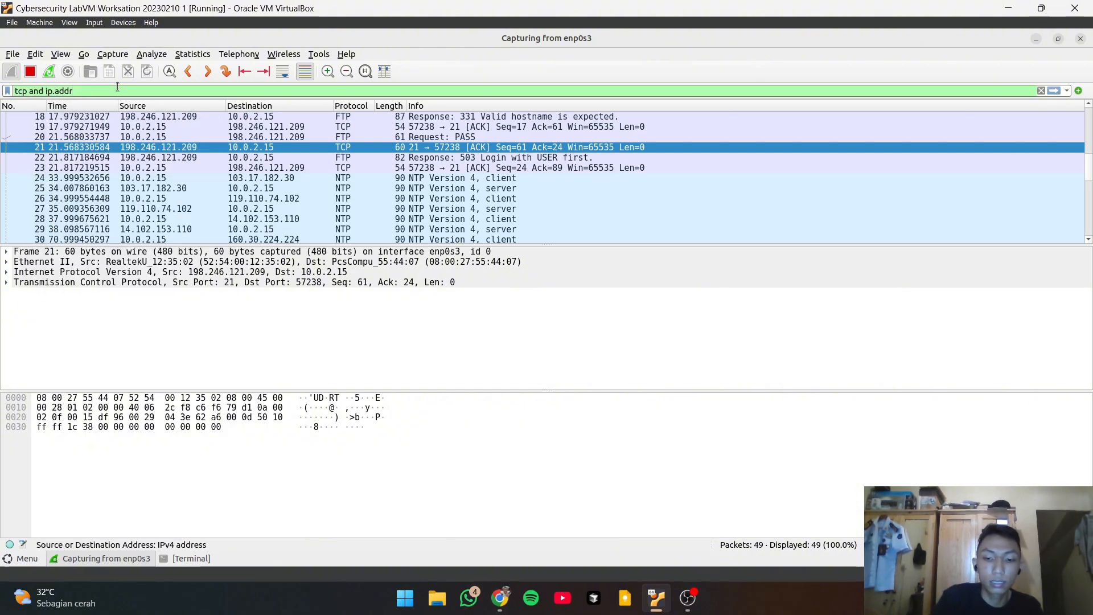
text(==)
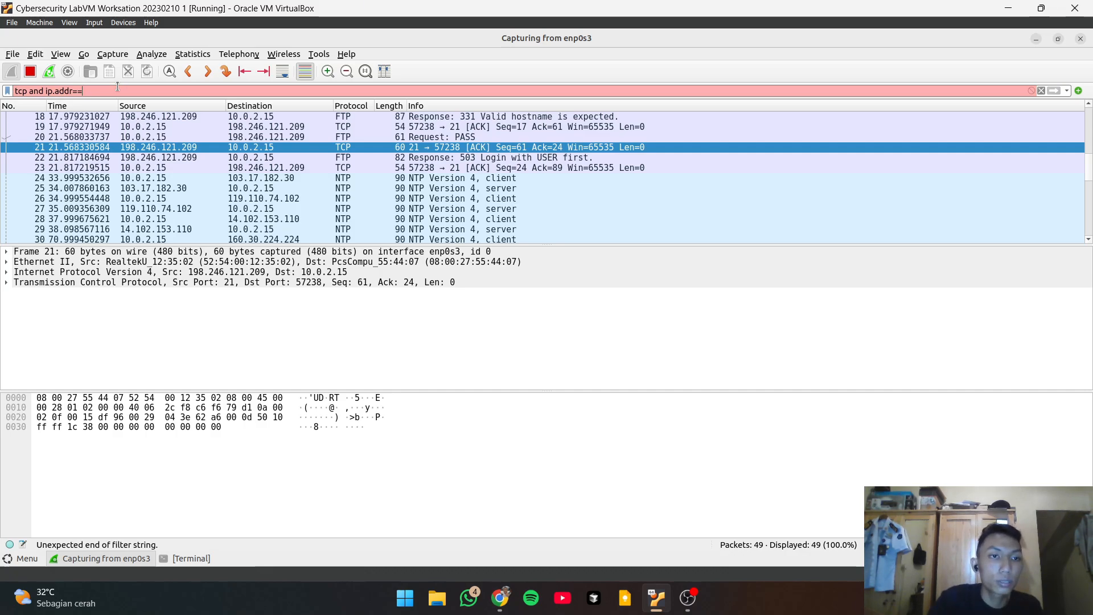
text(198)
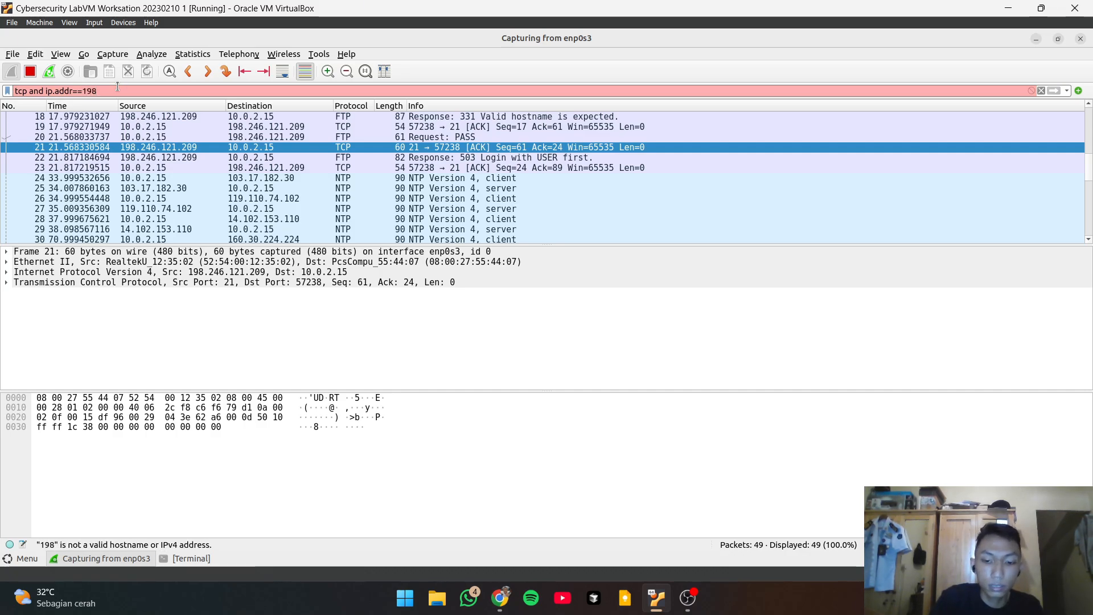
text(.246)
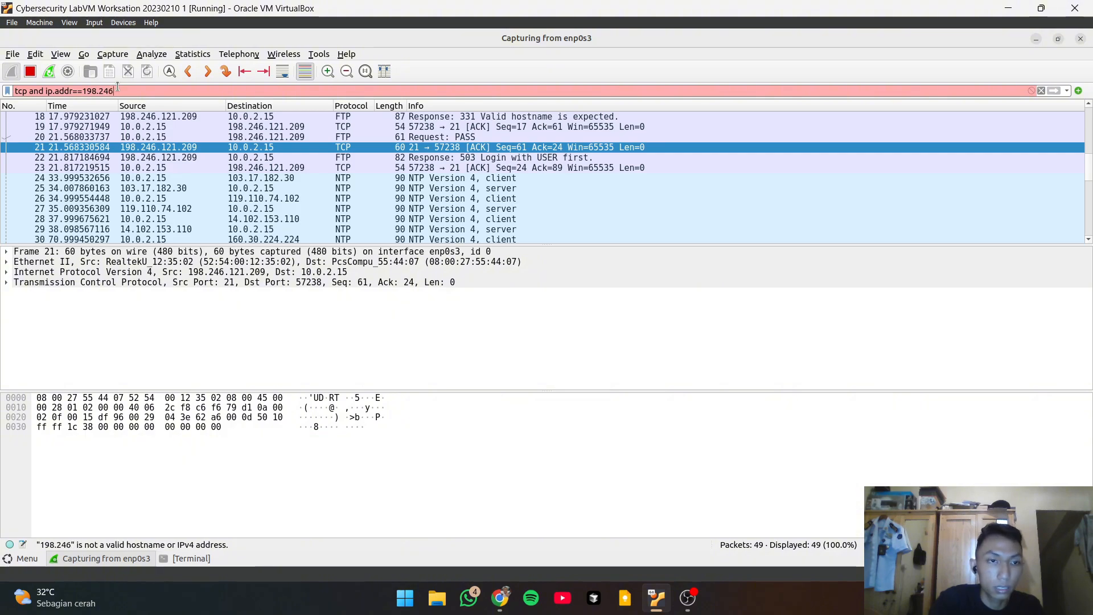
text(.121.)
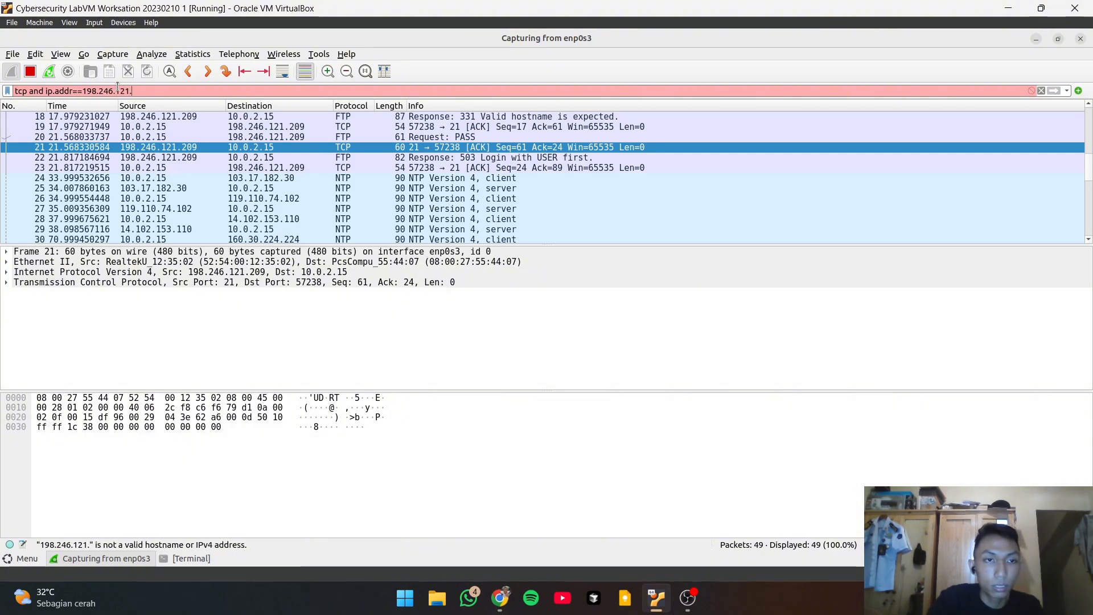
text(209)
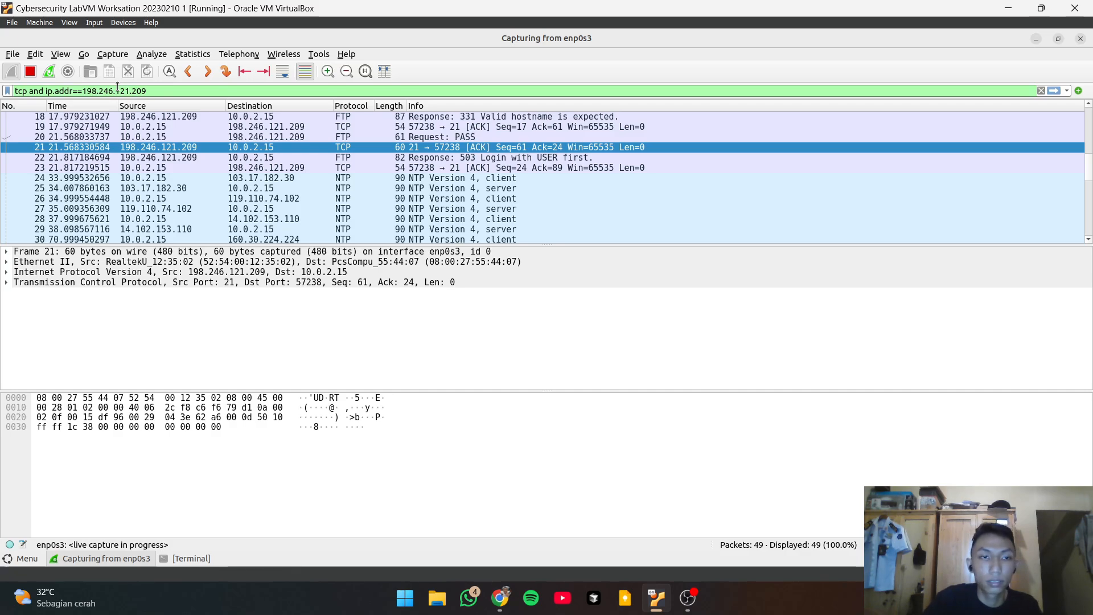
key(Return)
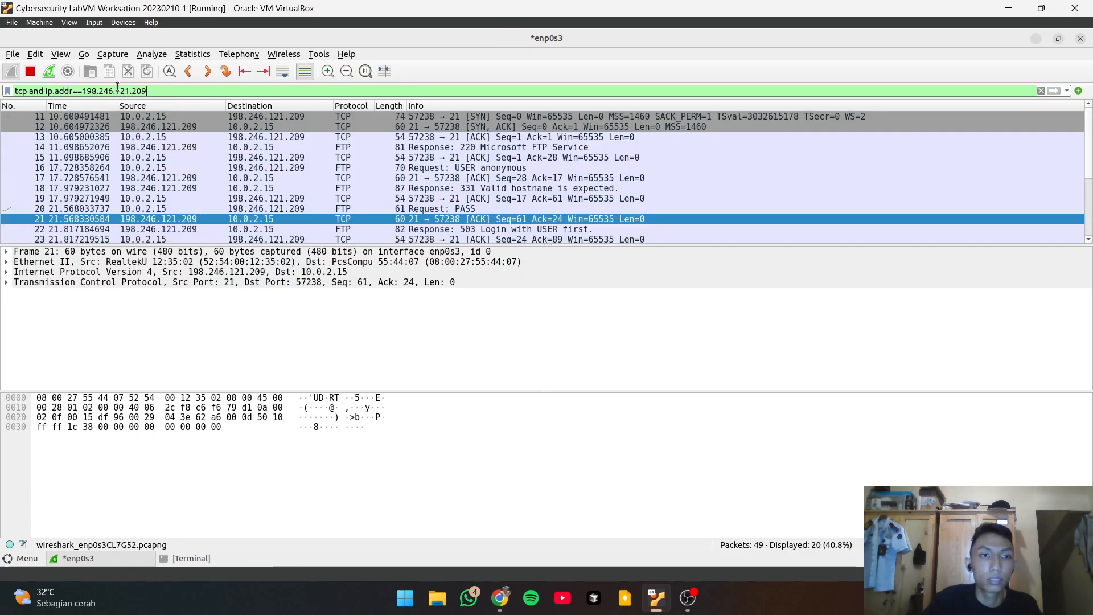
Examine the [SYN] and [SYN, ACK] handshake packets, ending with the first [SYN] packet selected
click(453, 119)
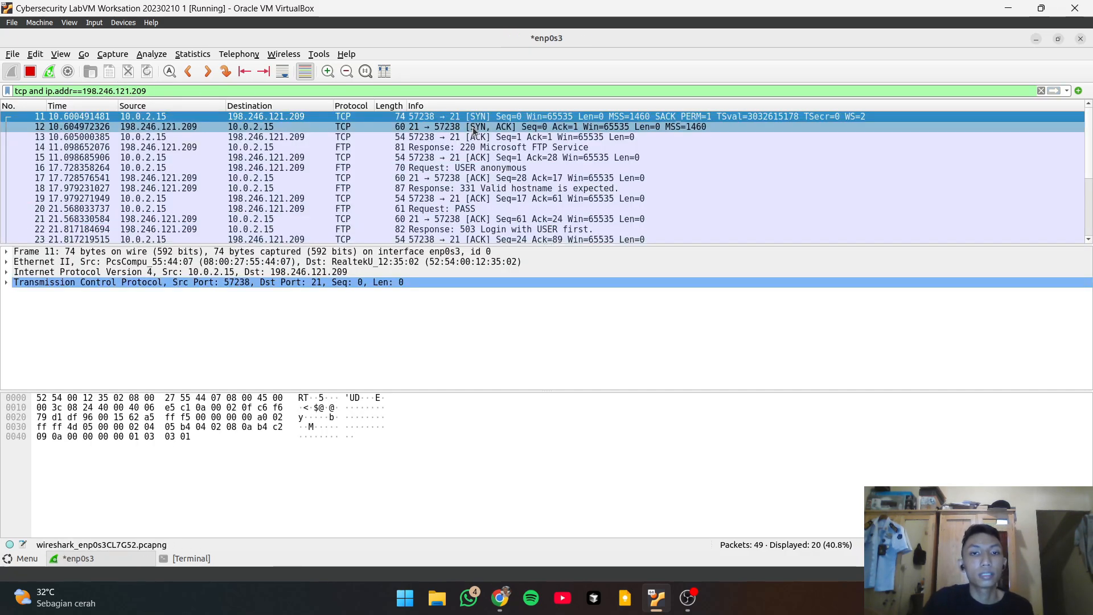
click(473, 126)
click(488, 115)
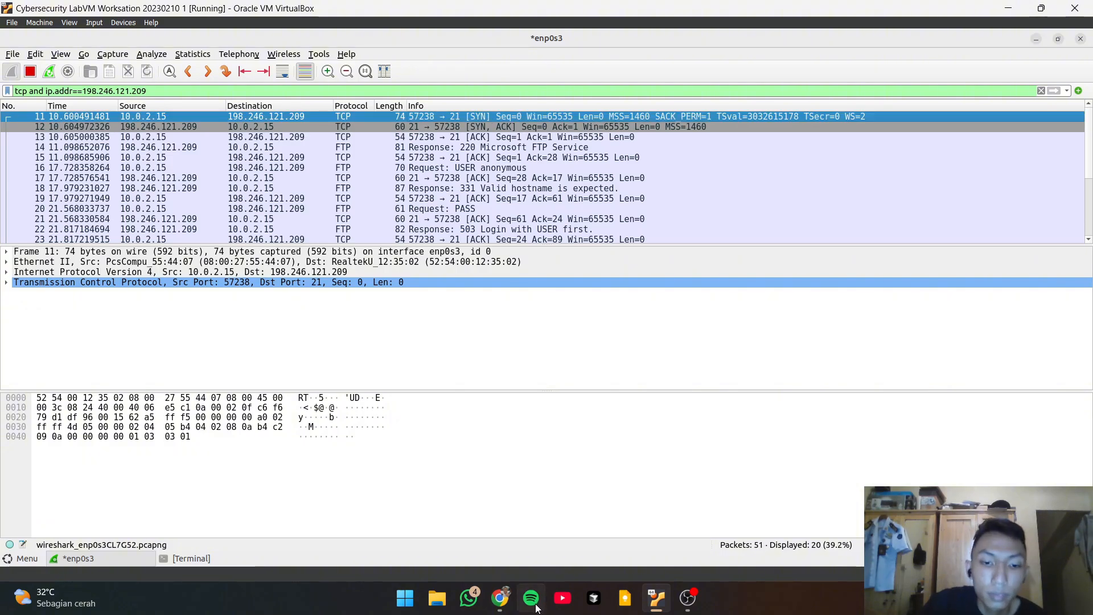
Read Step 5 on the TCP three-way handshake in Chrome's lab guide, and select the first [SYN] packet in Wireshark
click(499, 597)
scroll(669, 335, down, 6)
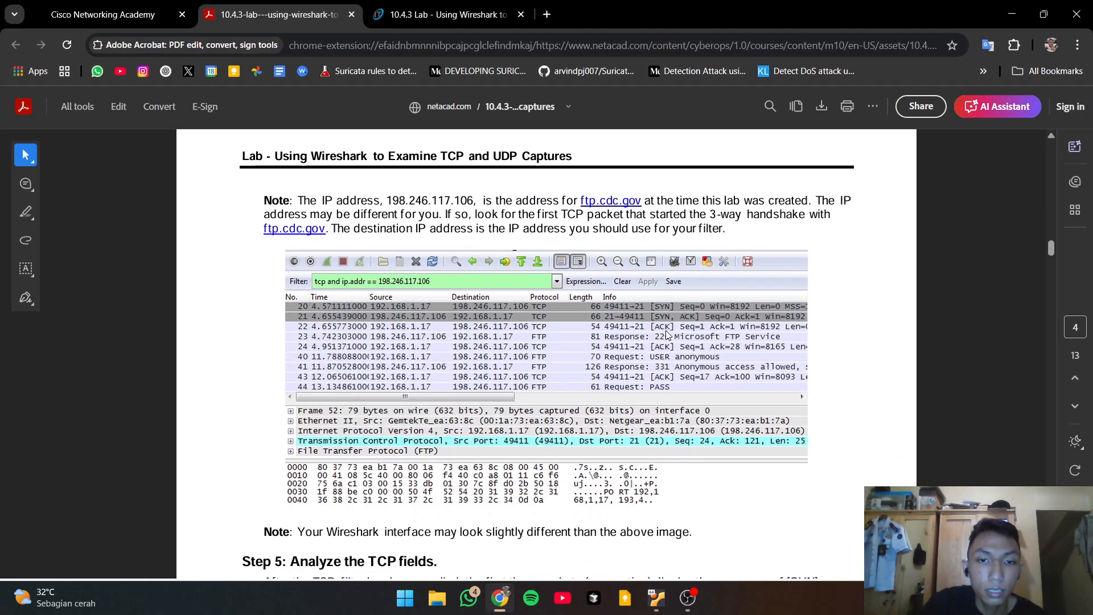
scroll(668, 335, down, 1)
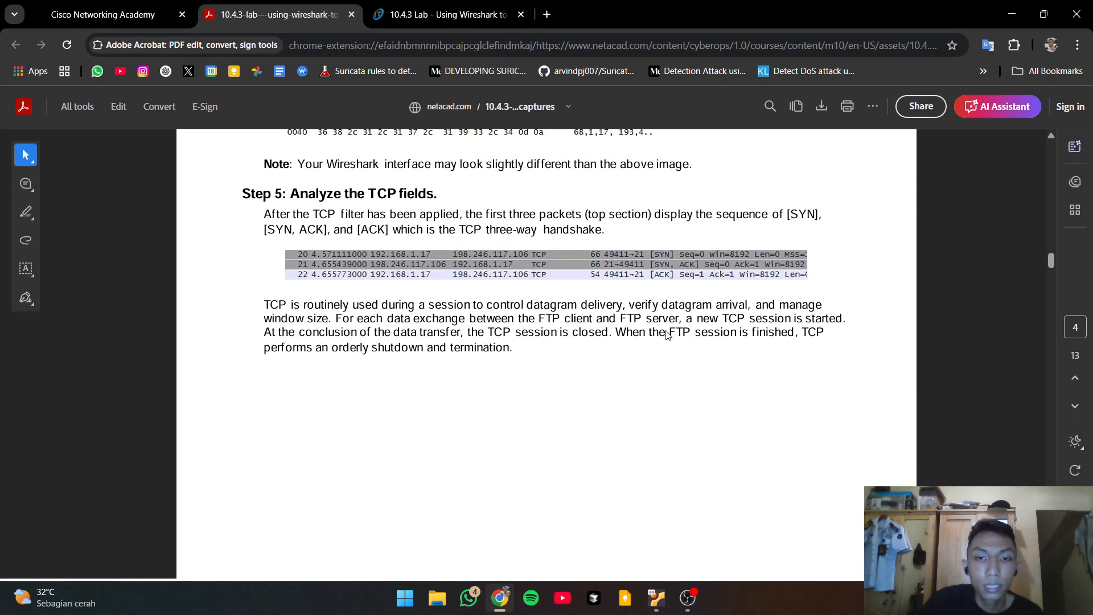
click(500, 598)
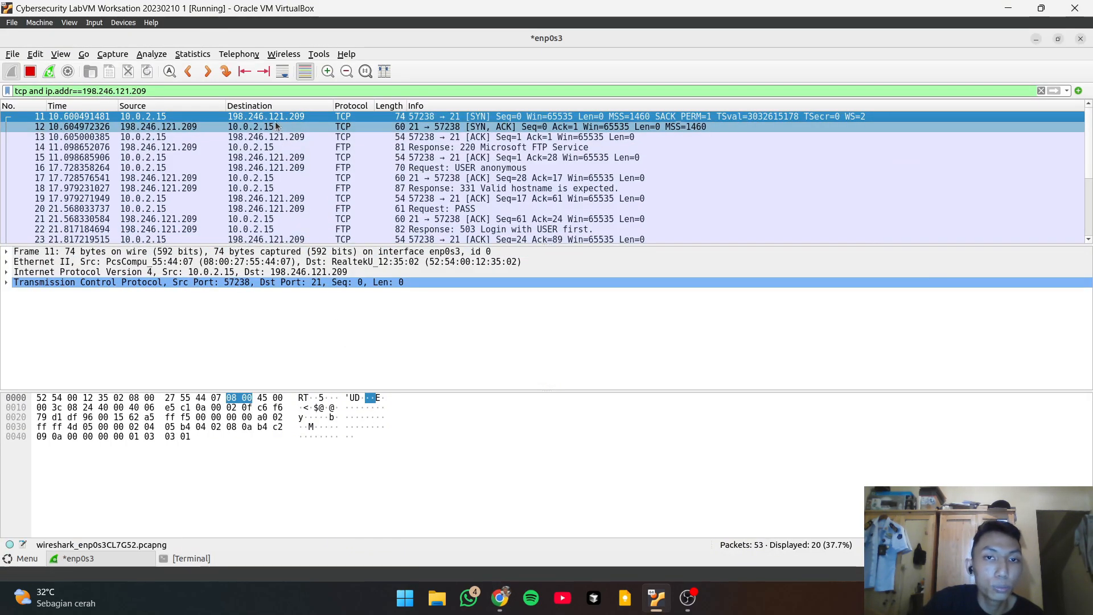
click(314, 120)
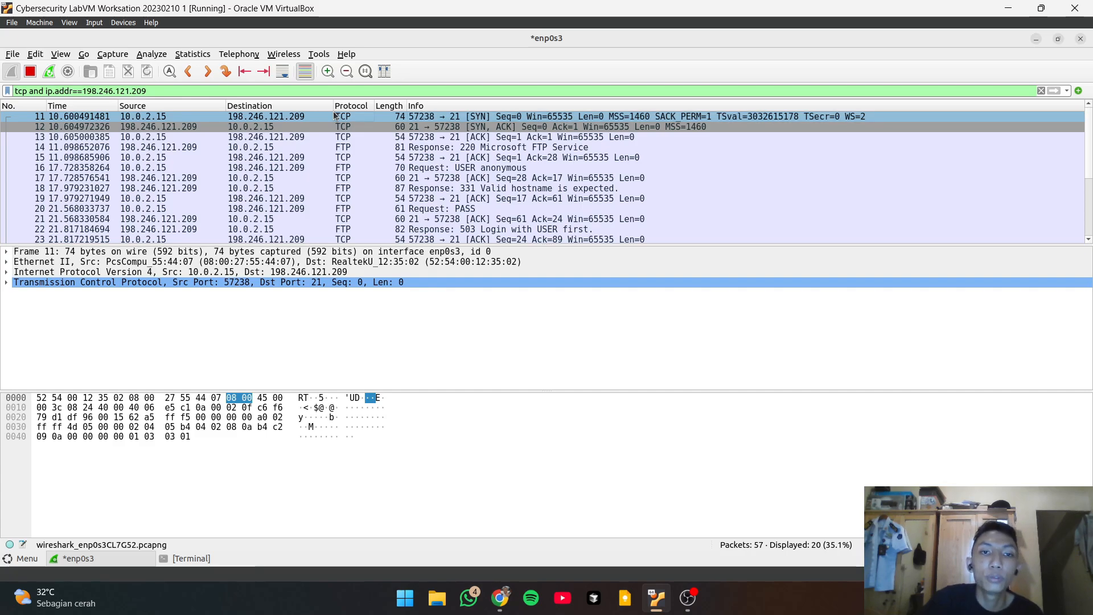
Switch to the lab guide in Chrome, read how to expand the first TCP datagram's details, and return to Wireshark
click(500, 611)
scroll(603, 368, down, 10)
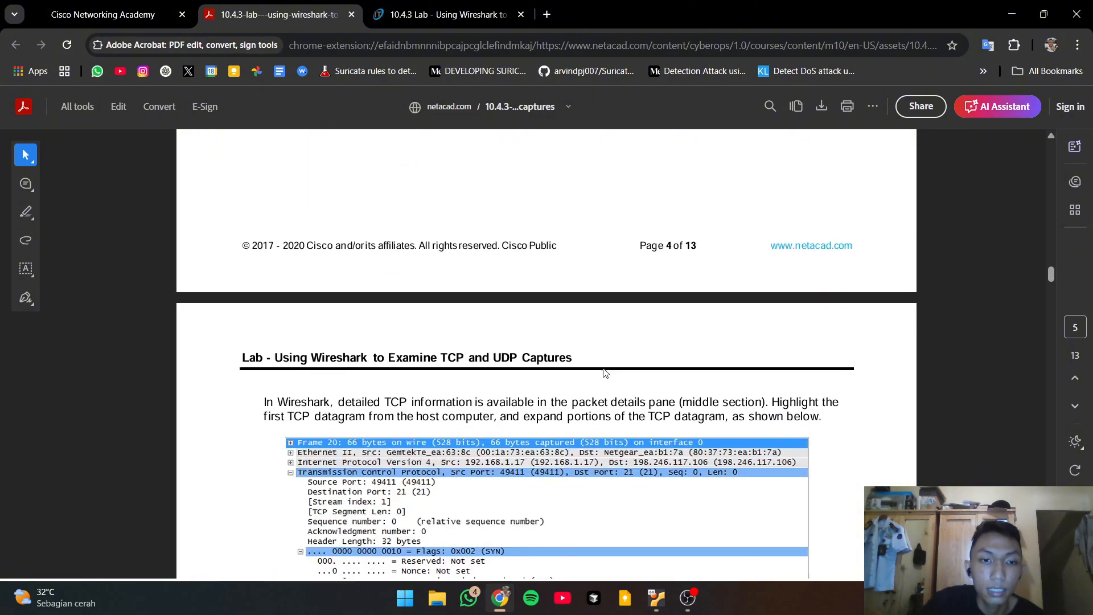
scroll(603, 368, down, 3)
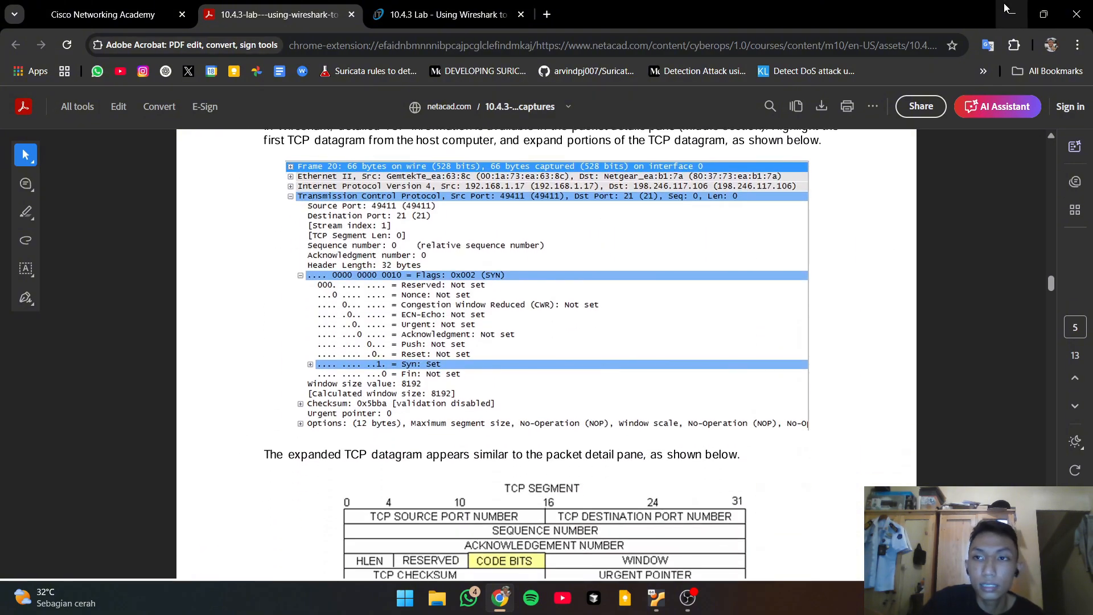
scroll(746, 378, up, 3)
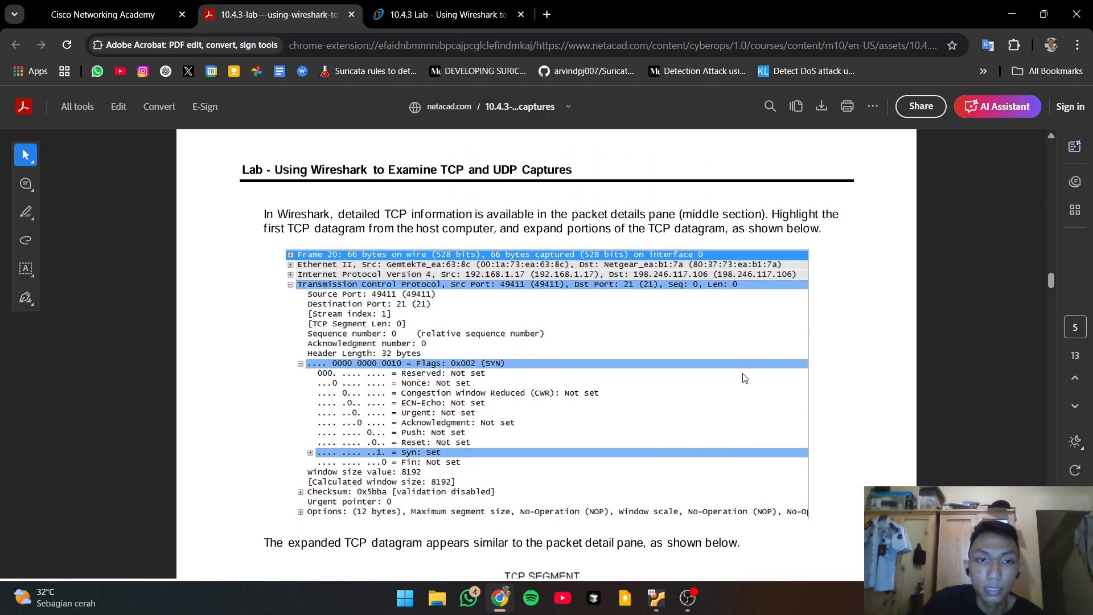
click(1009, 14)
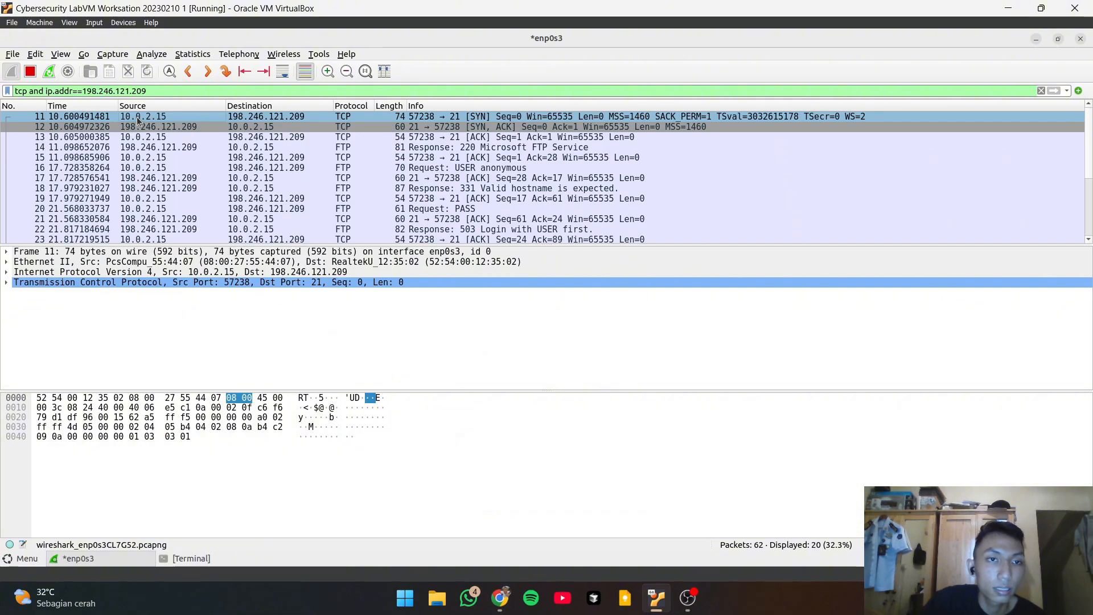
Expand the Transmission Control Protocol details of the first [SYN] packet and inspect its sequence number and next sequence number fields
click(304, 117)
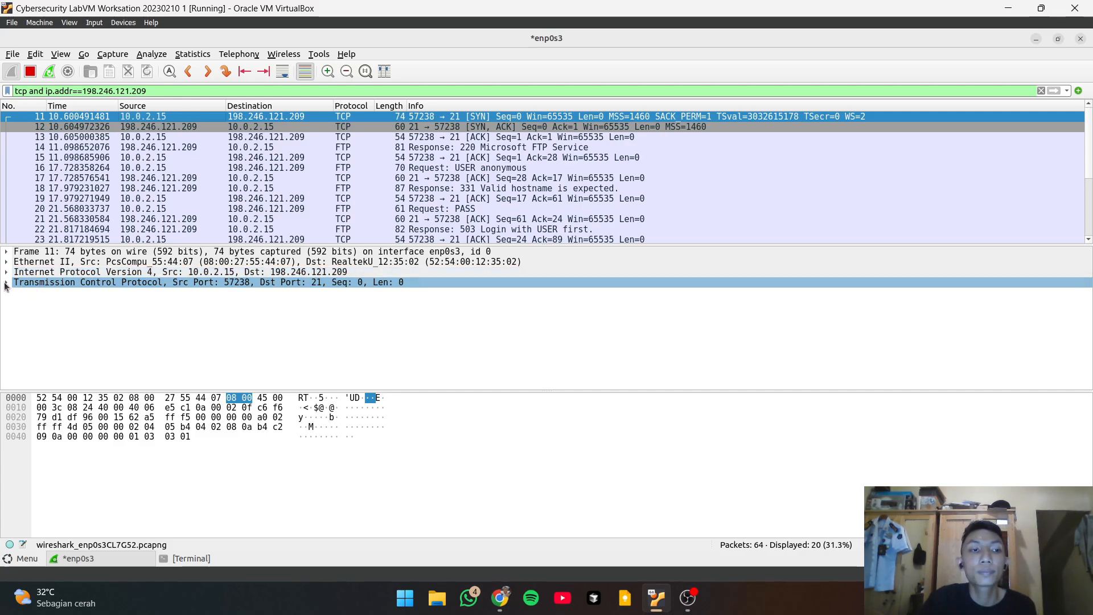
click(6, 283)
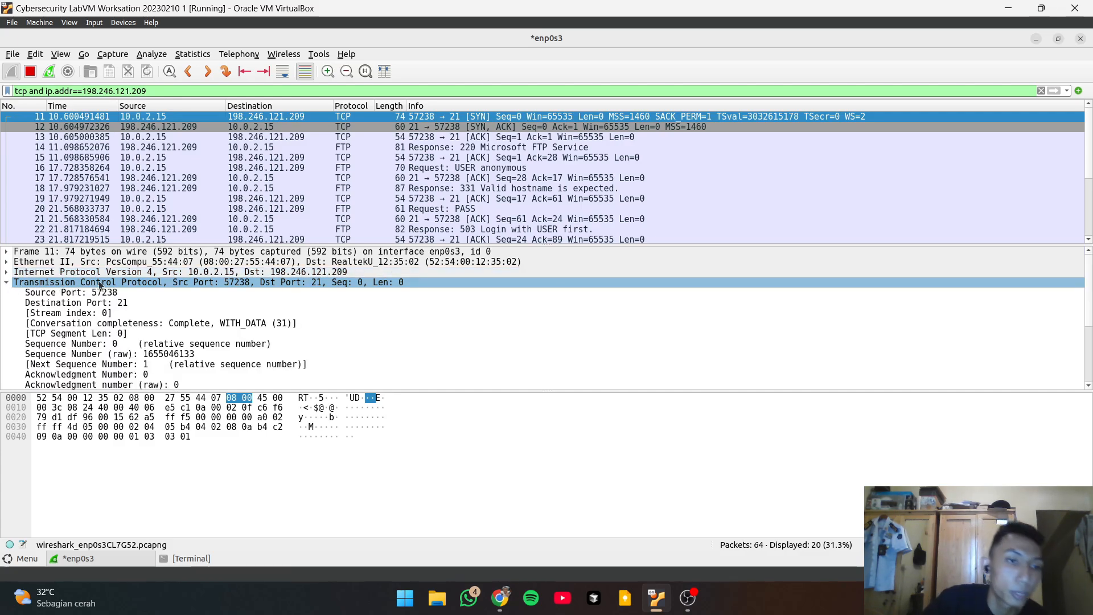
scroll(183, 297, down, 1)
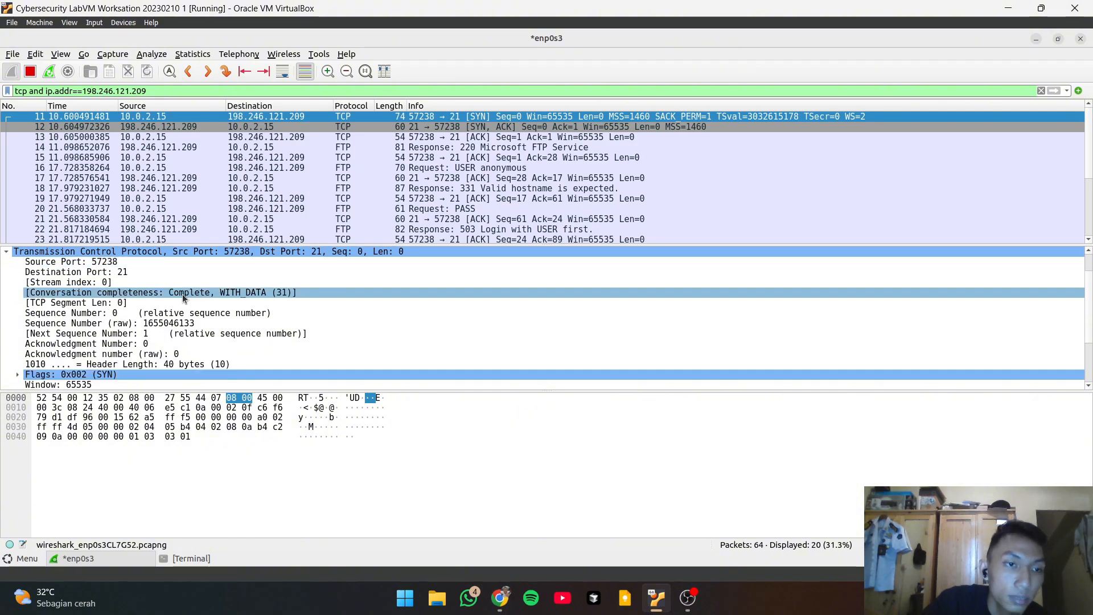
scroll(183, 296, down, 1)
scroll(184, 296, up, 1)
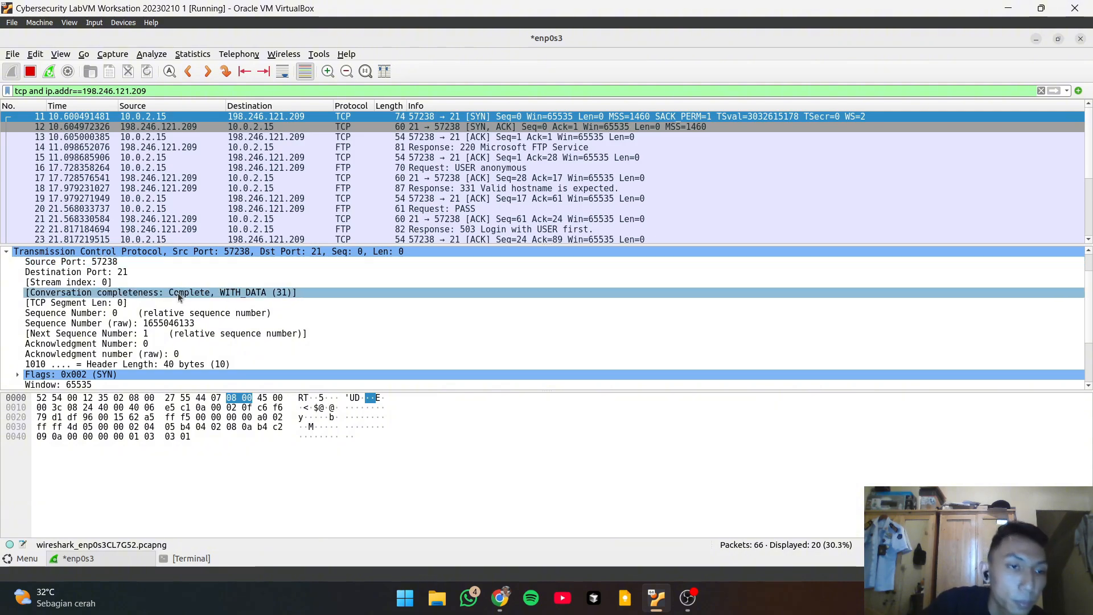
scroll(178, 295, down, 1)
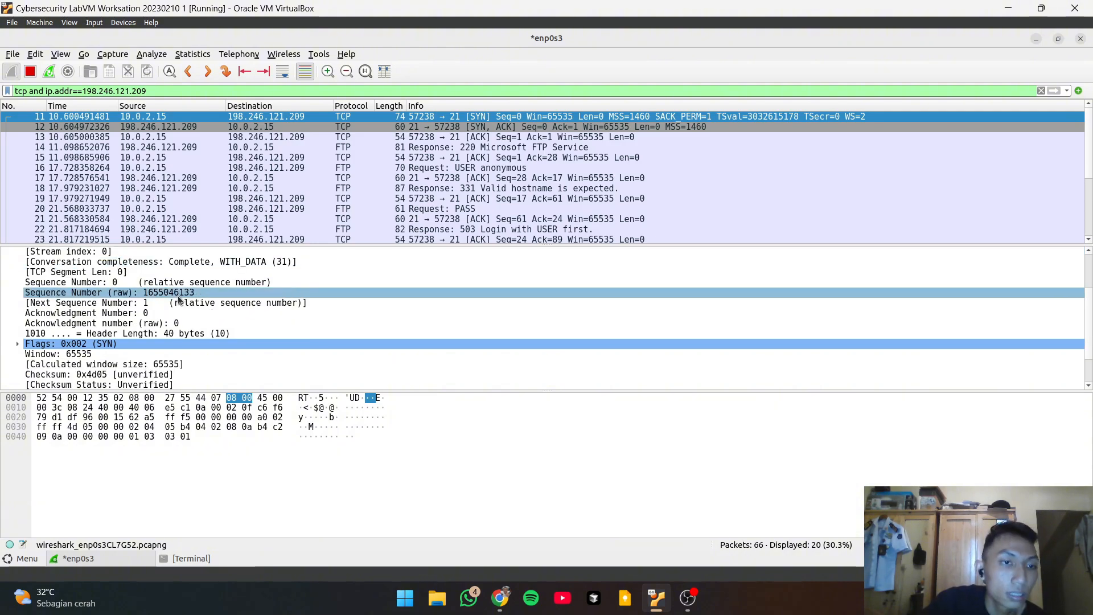
click(129, 285)
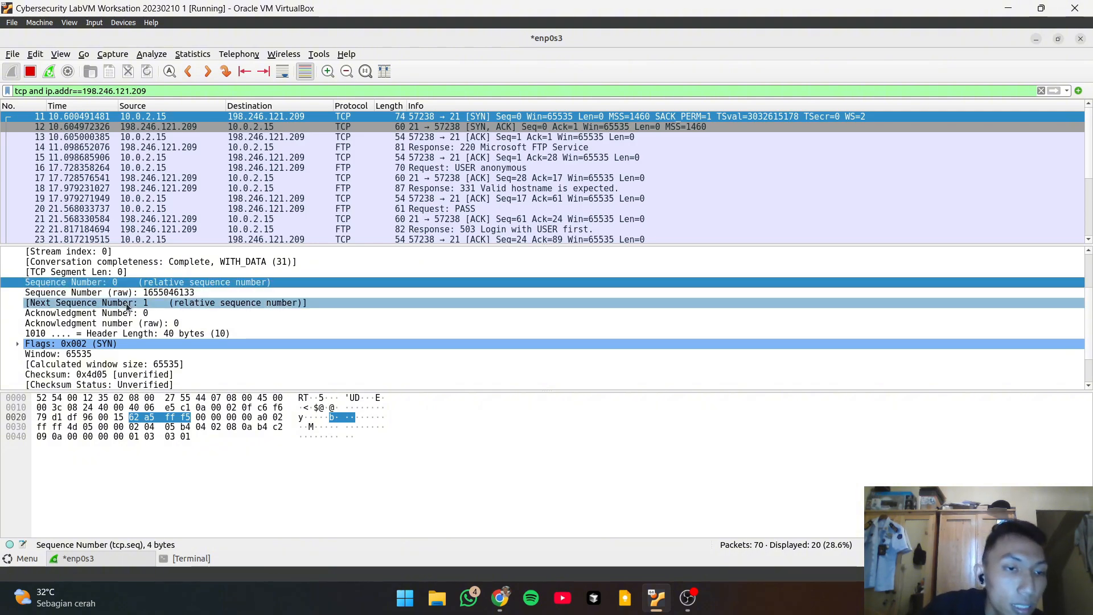
click(115, 305)
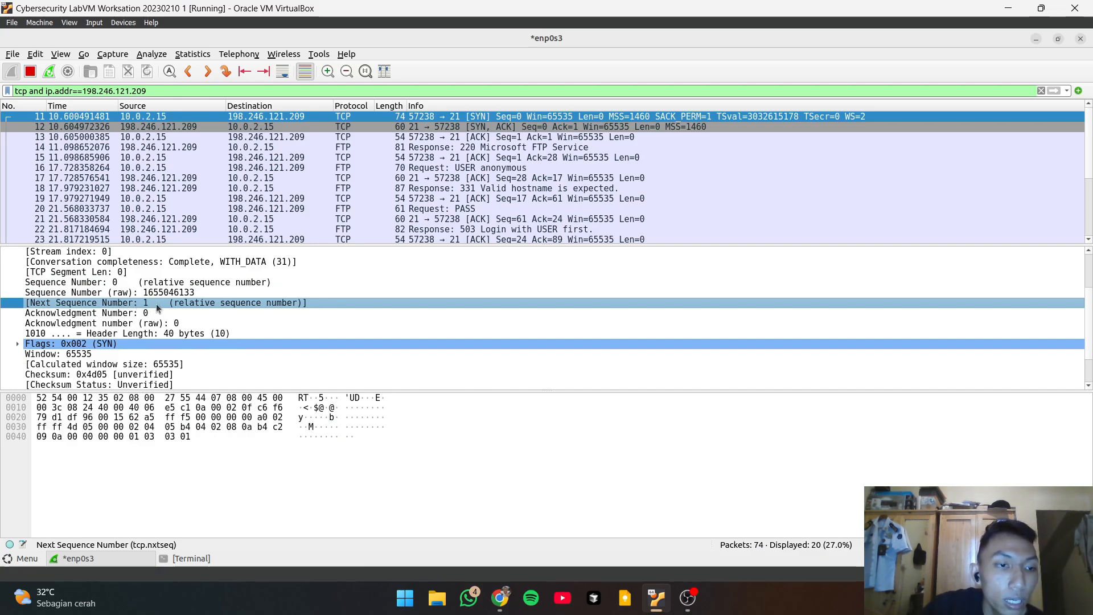
Expand the Flags field of the [SYN] packet and examine which TCP flag bits are set
scroll(158, 308, down, 2)
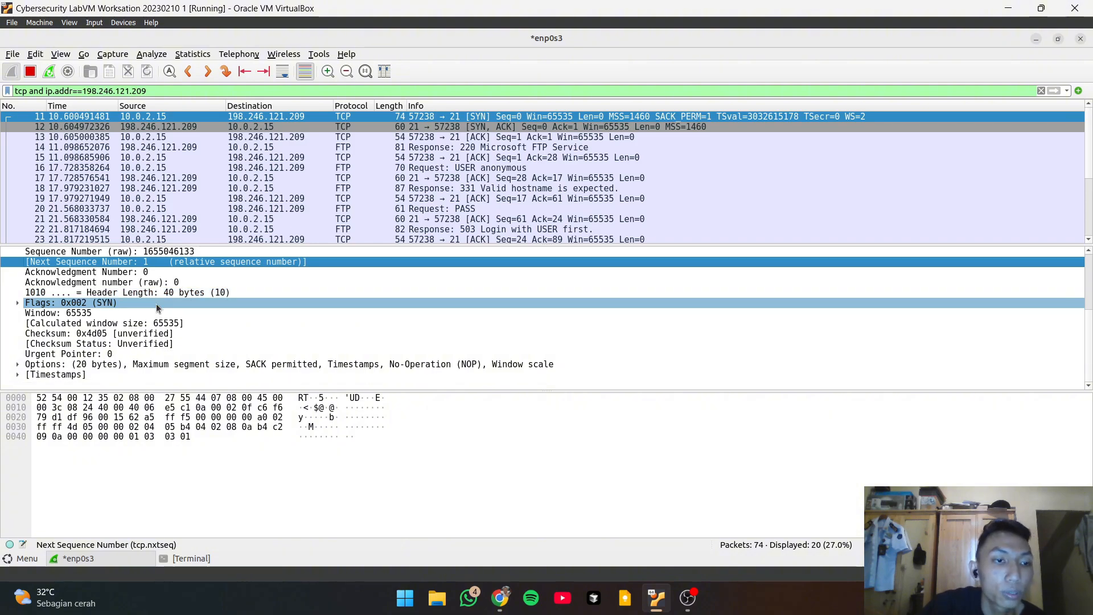
click(18, 304)
scroll(114, 324, down, 2)
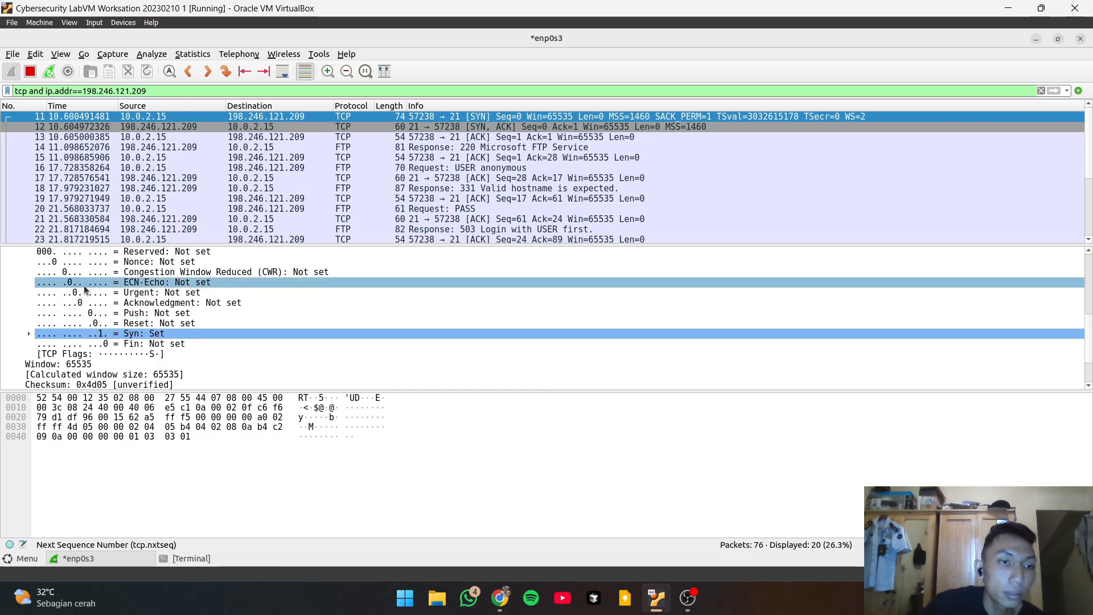
scroll(84, 285, up, 1)
scroll(84, 285, down, 1)
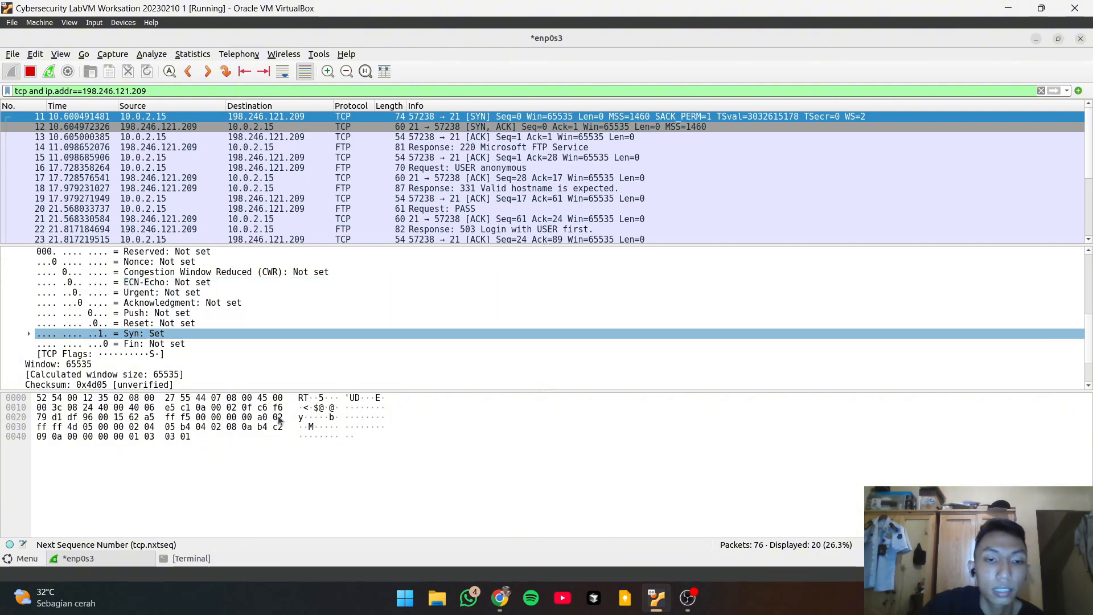
mouse_move(499, 599)
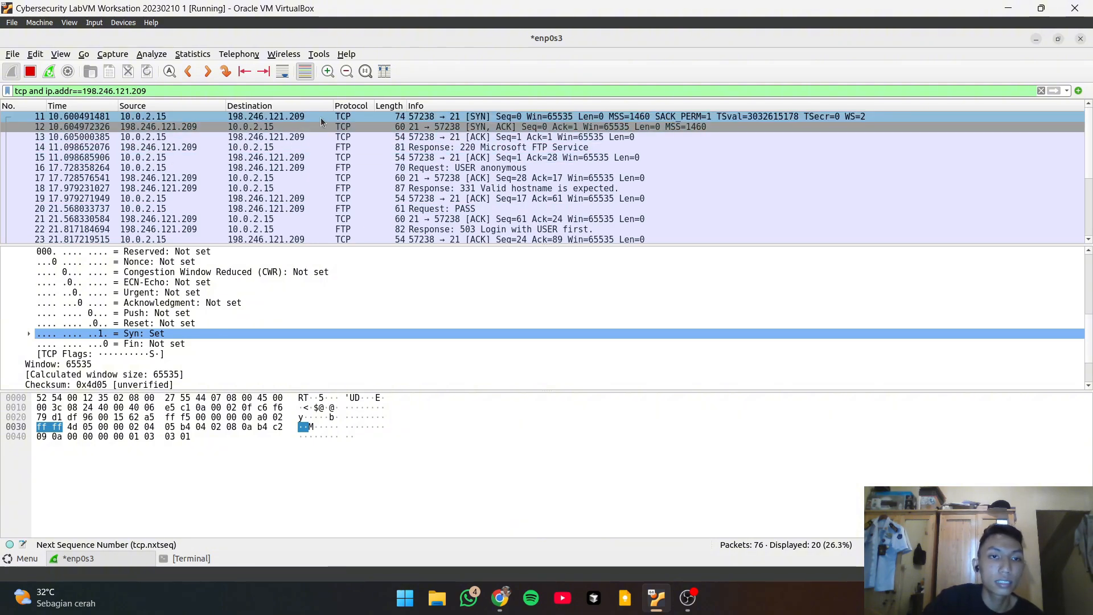
click(358, 119)
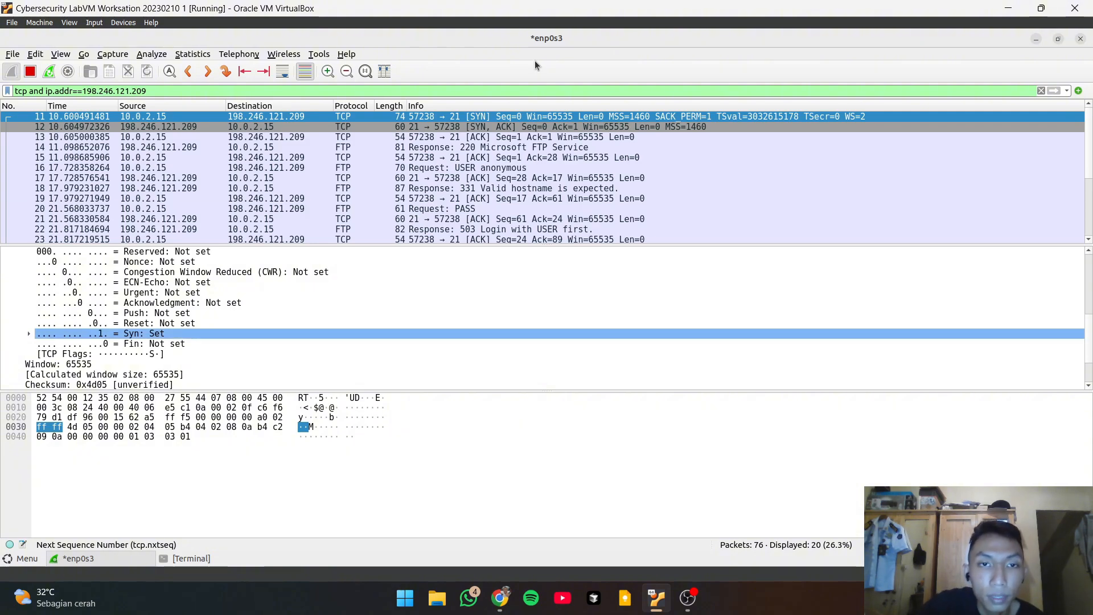
Select the [SYN, ACK] reply packet and examine its ports, sequence and acknowledgment numbers, and its Acknowledgment and Syn flags
click(508, 127)
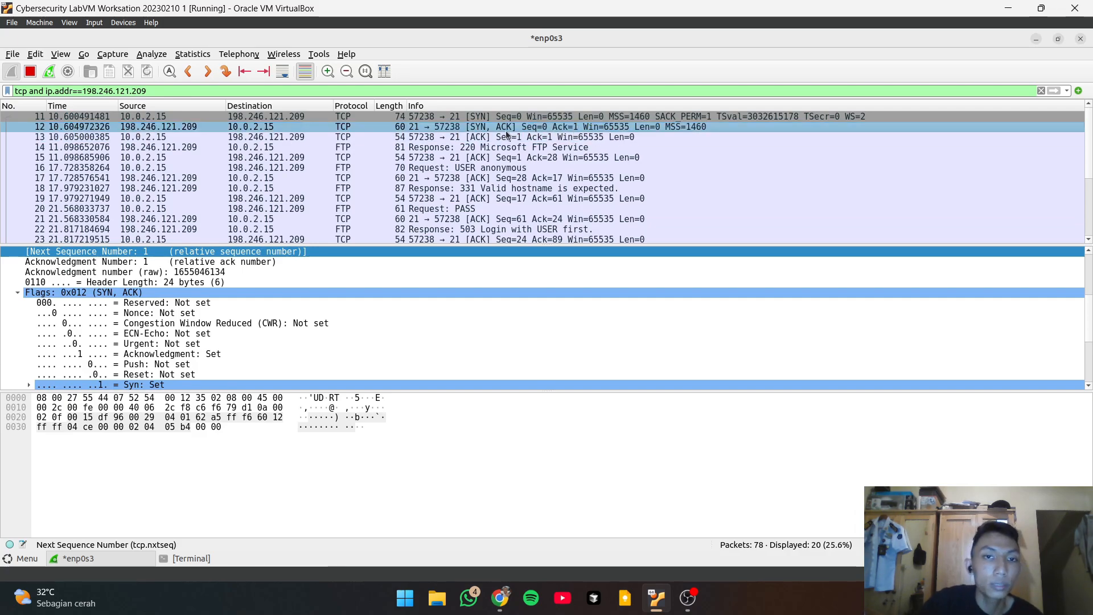
scroll(134, 336, up, 2)
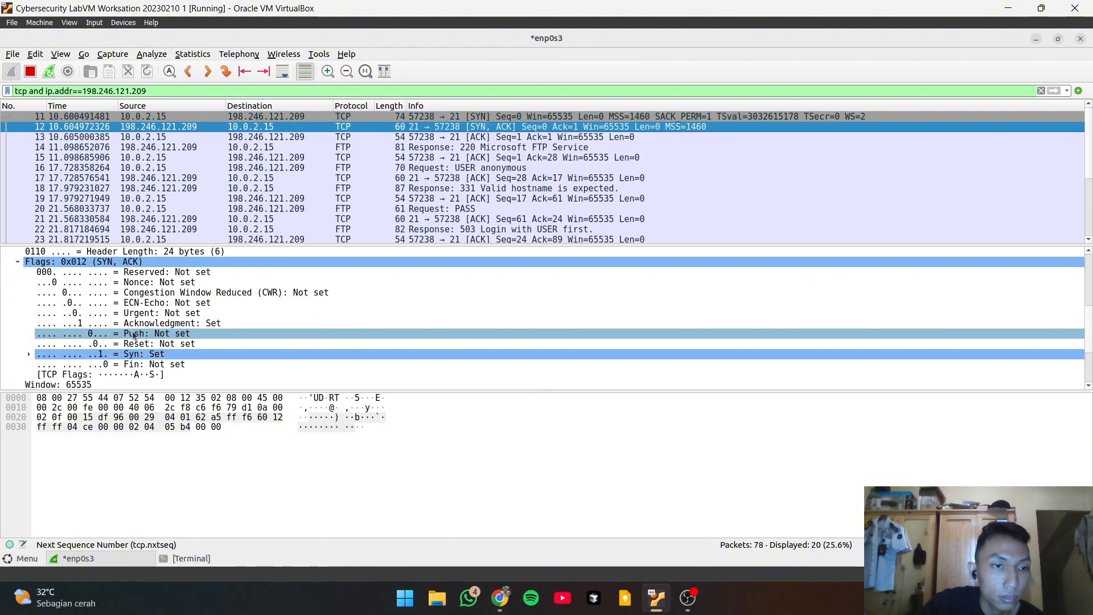
scroll(134, 336, up, 2)
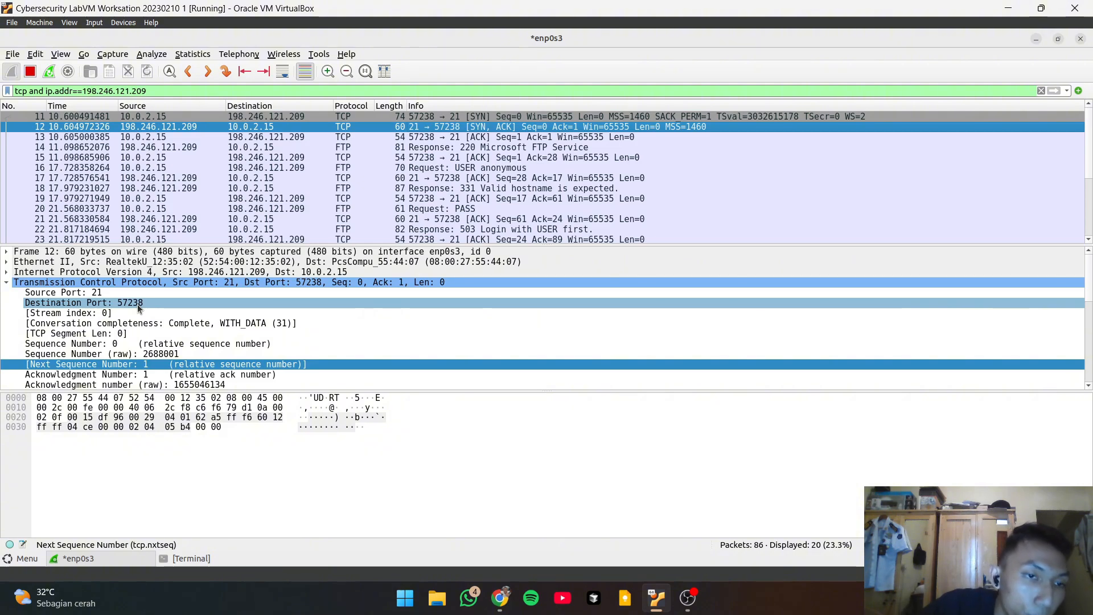
scroll(138, 304, down, 1)
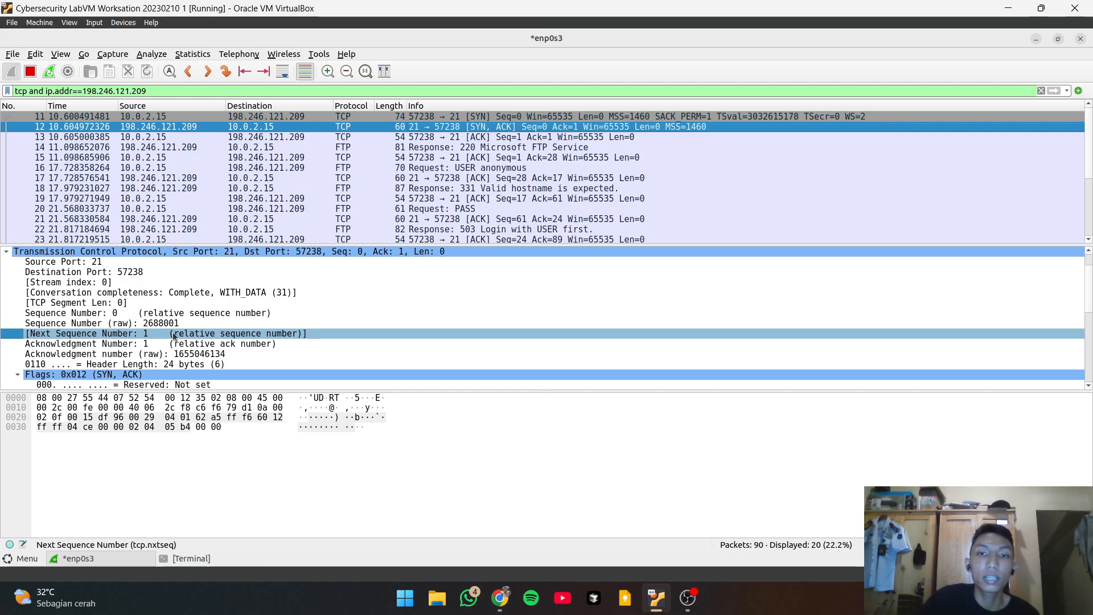
scroll(174, 336, down, 1)
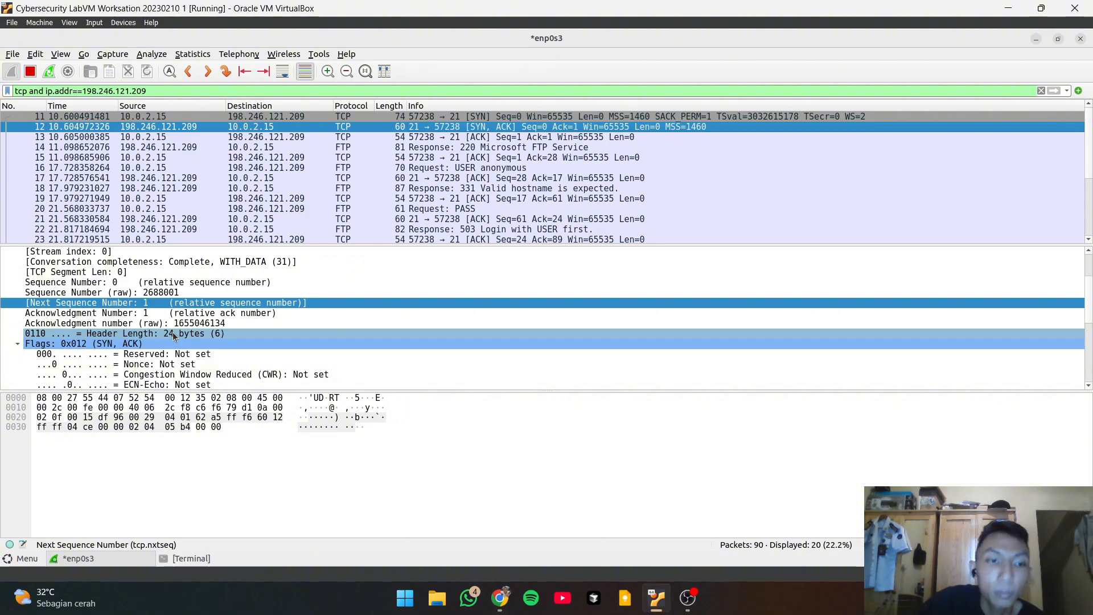
scroll(174, 336, down, 1)
scroll(174, 336, down, 2)
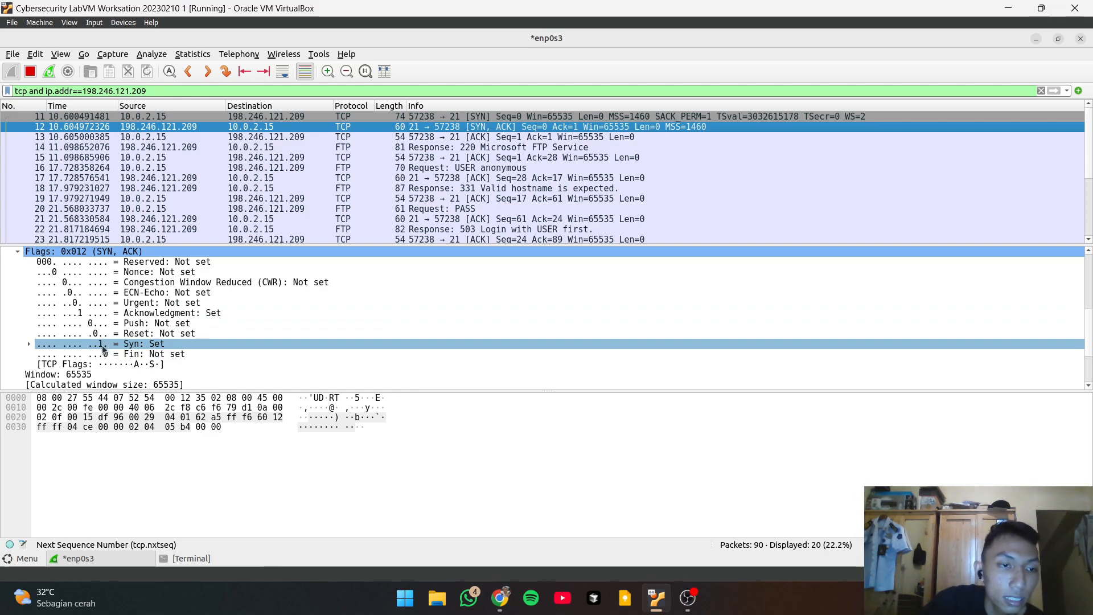
click(160, 318)
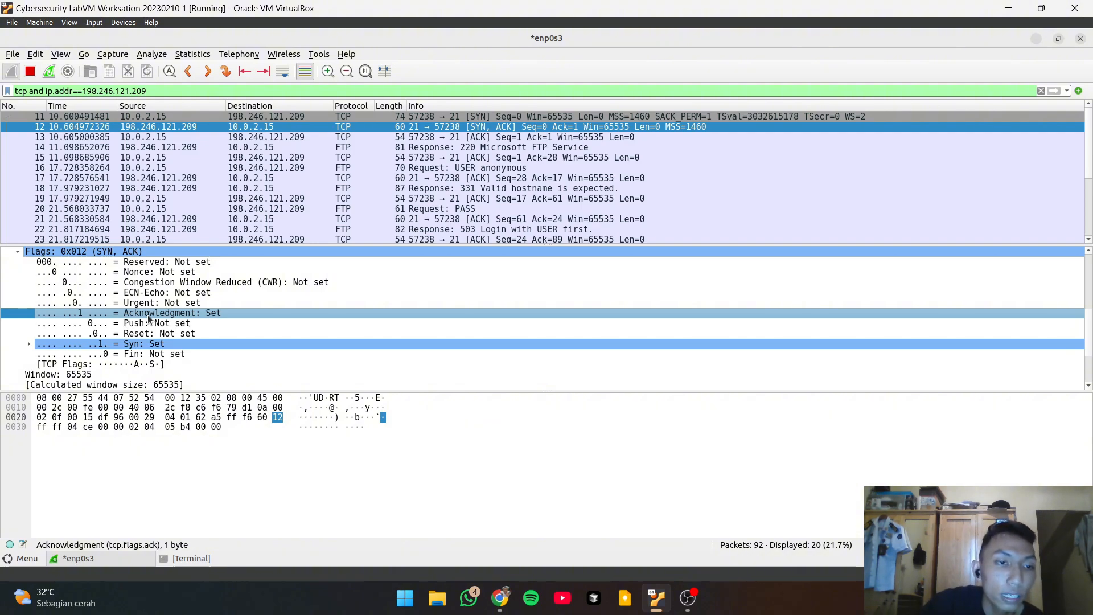
click(82, 316)
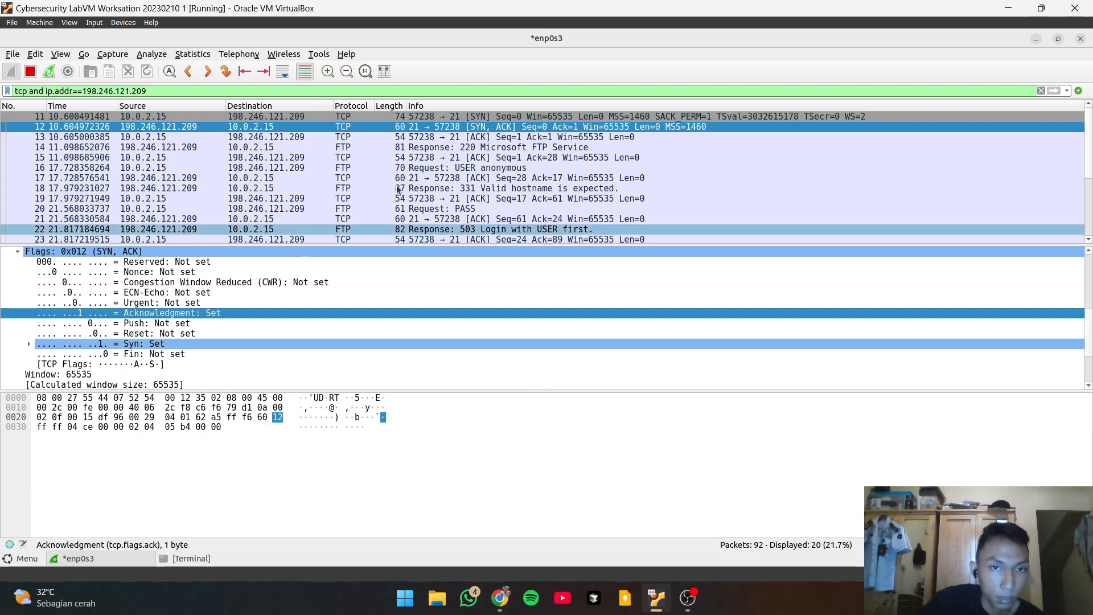
Switch to the lab guide in Chrome and read the TCP header field explanations down to the VM-to-CDC-server results table
click(503, 609)
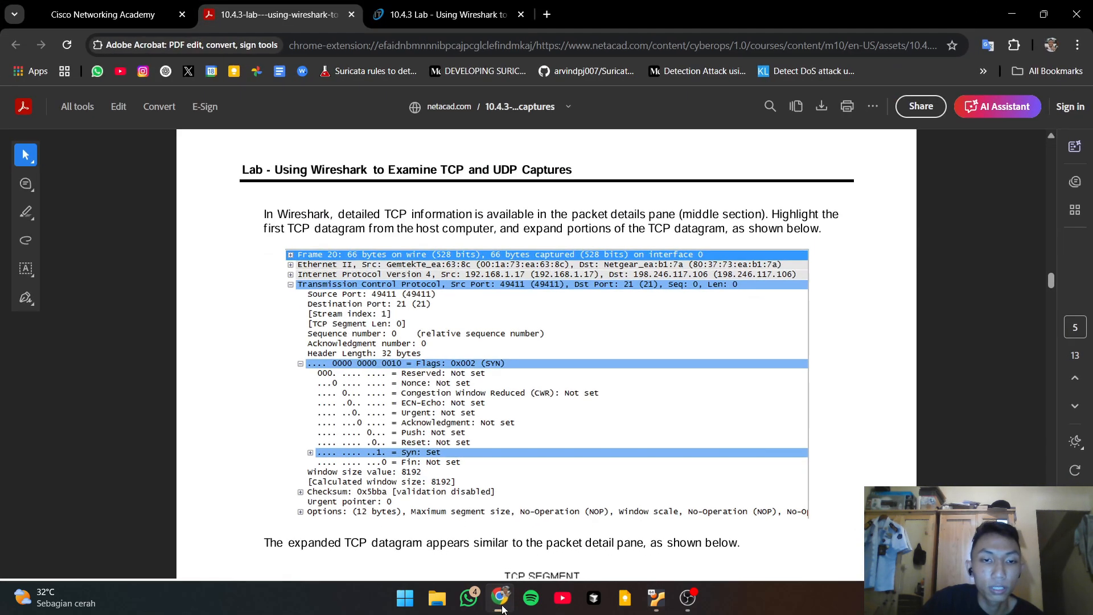
scroll(583, 388, down, 5)
scroll(583, 388, down, 10)
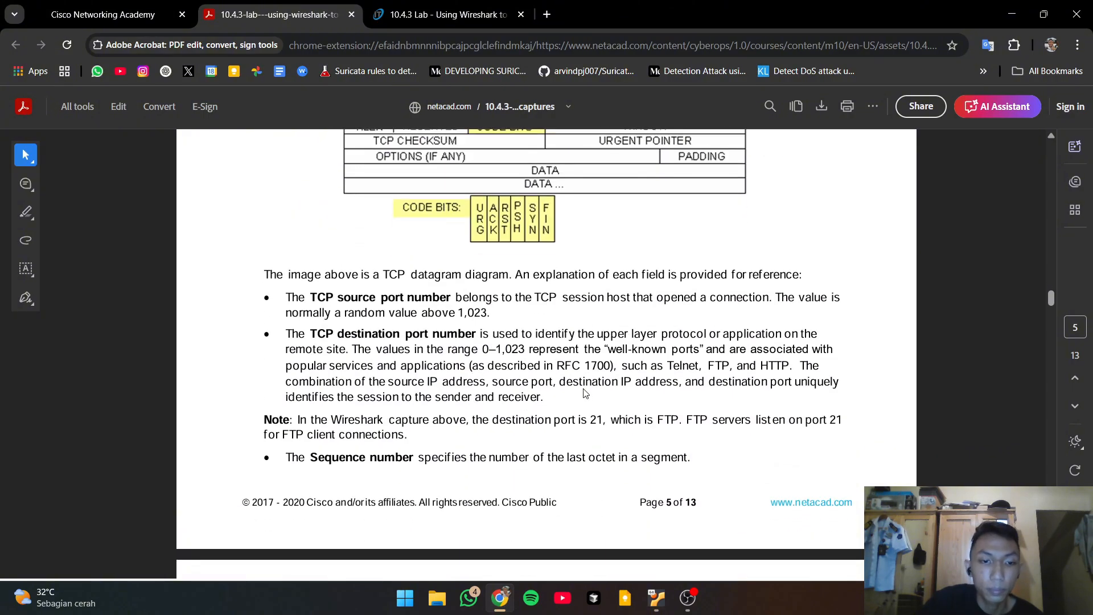
scroll(585, 393, down, 2)
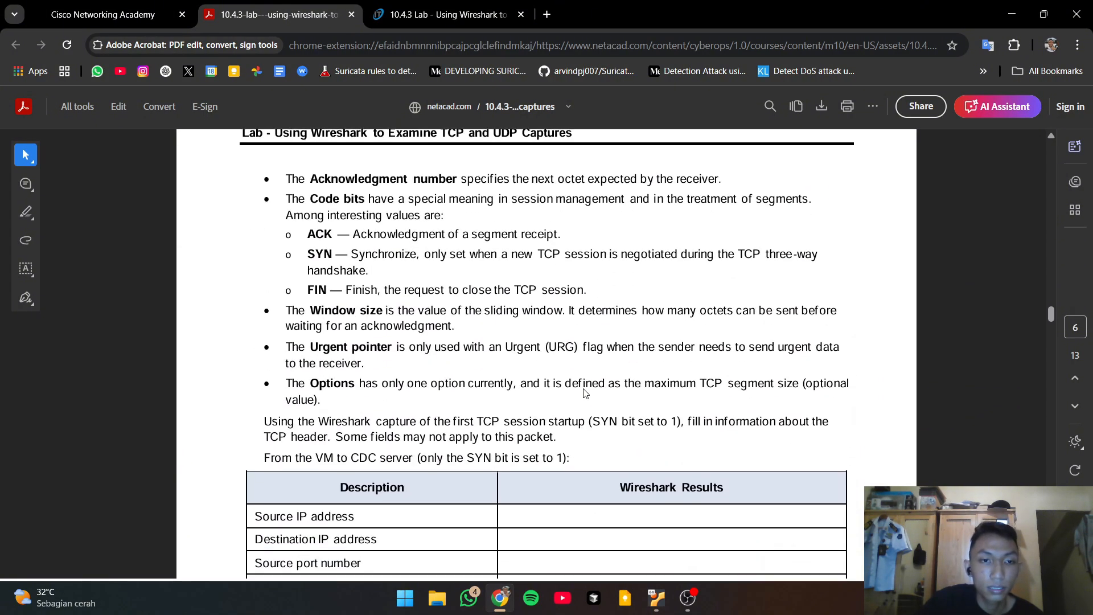
Return to Wireshark and inspect the flags of the server's first [FIN, ACK] packet and the "221 Goodbye" FTP response
key(alt+Tab)
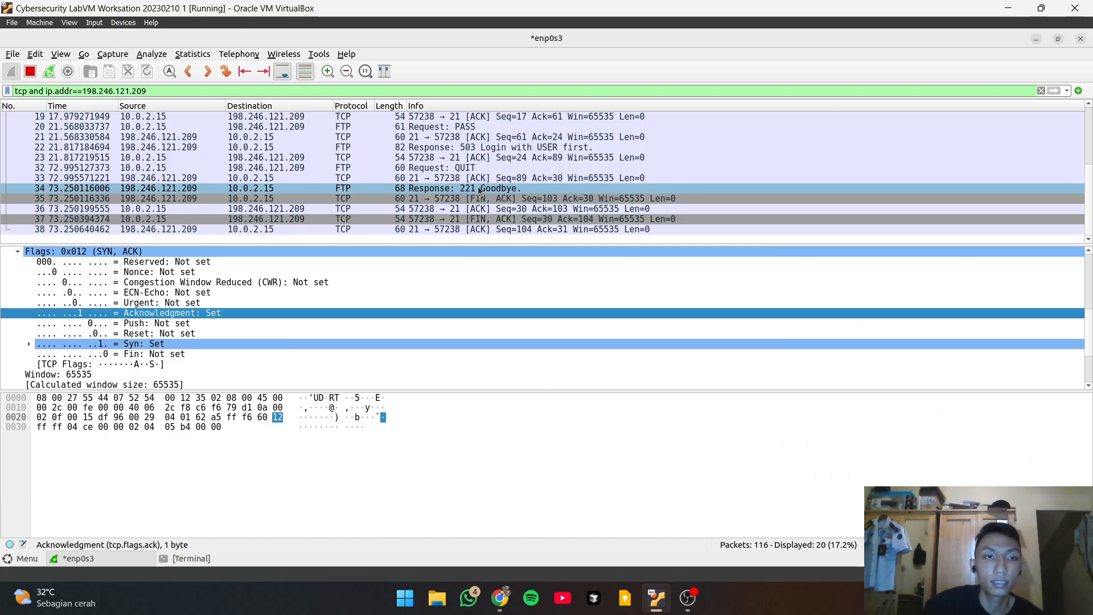
click(440, 198)
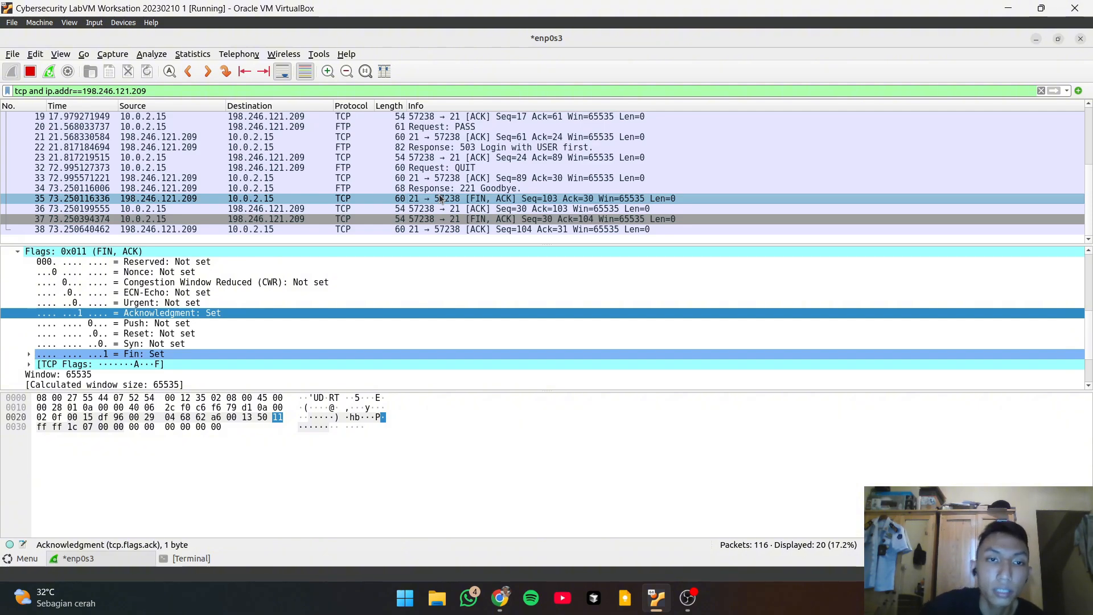
click(441, 198)
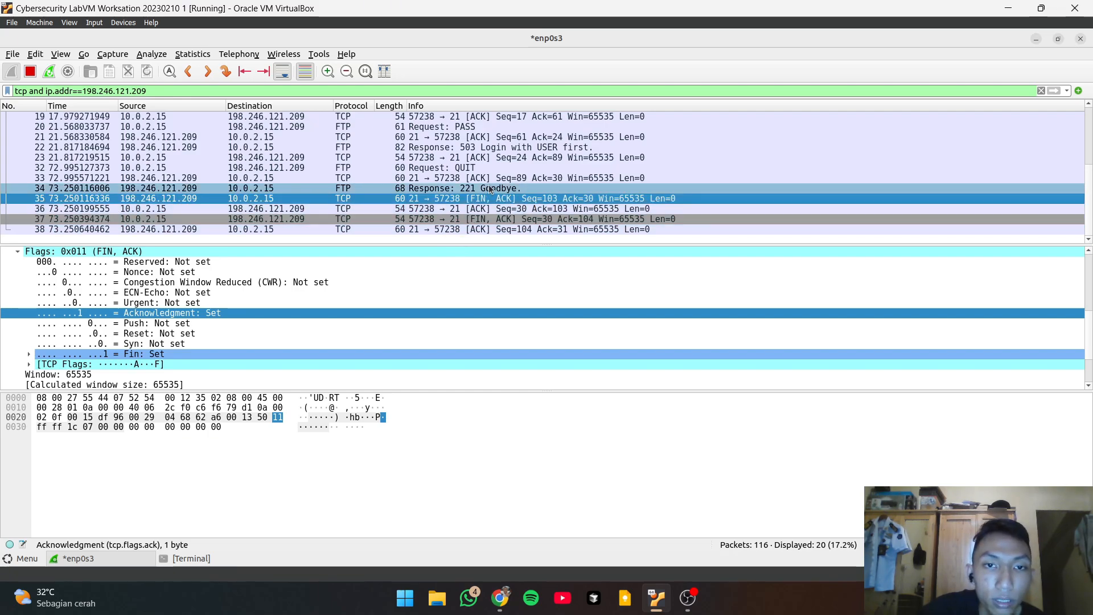
click(336, 187)
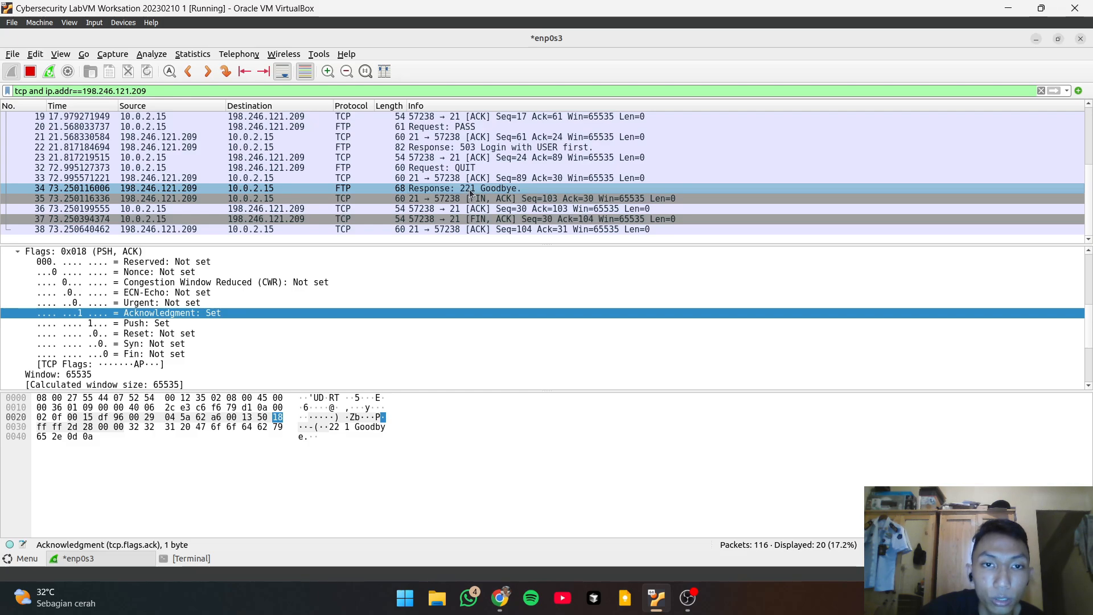
Check the exit command and the server's goodbye reply in the terminal's FTP session, then return to the Wireshark capture
click(210, 562)
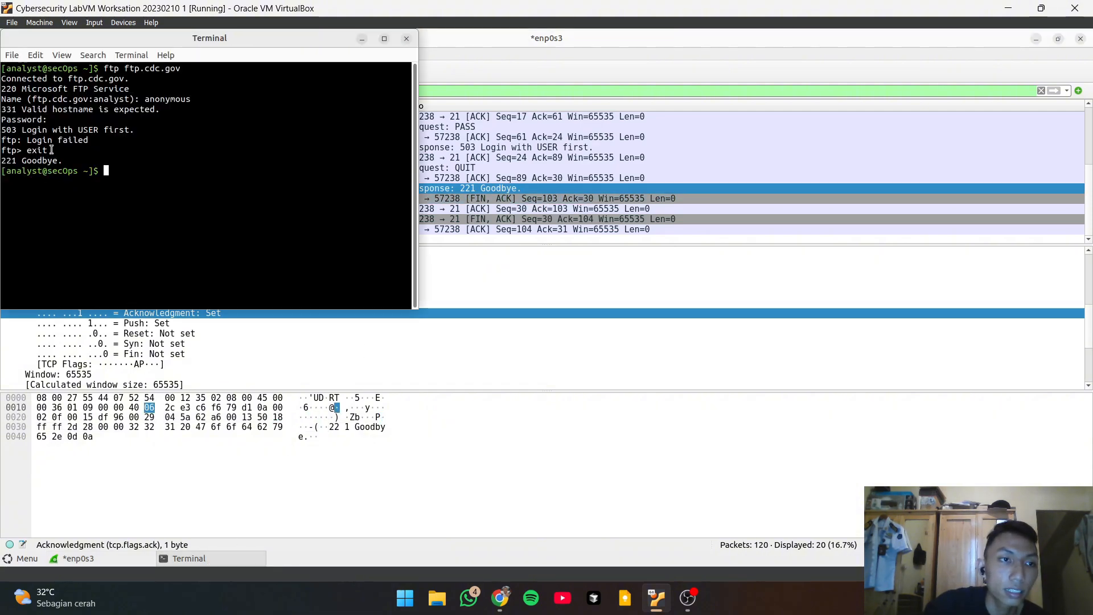
drag(50, 152, 2, 152)
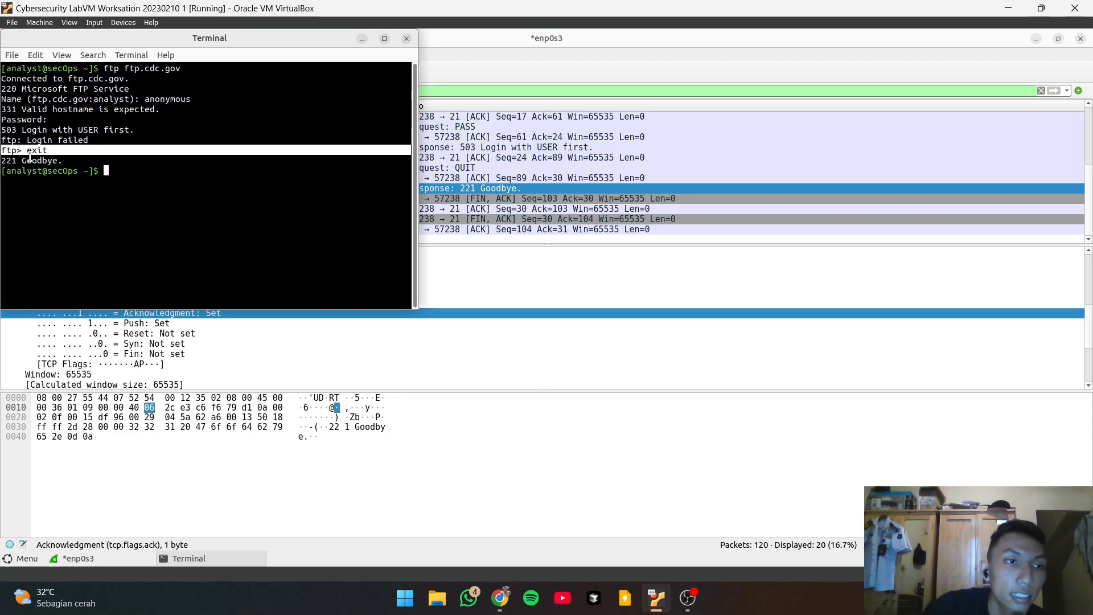
click(30, 158)
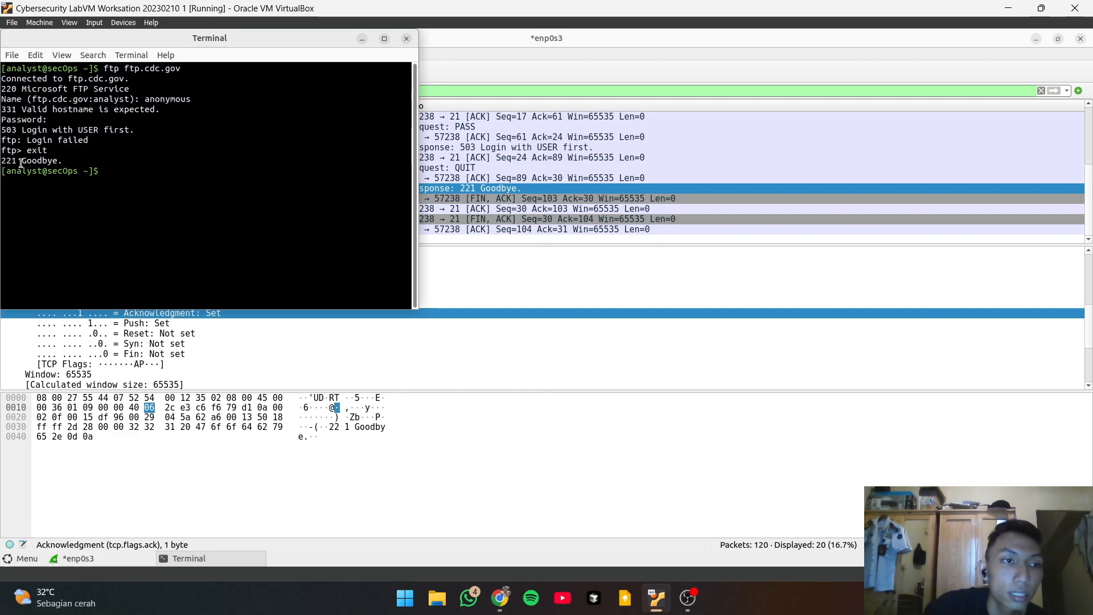
click(363, 39)
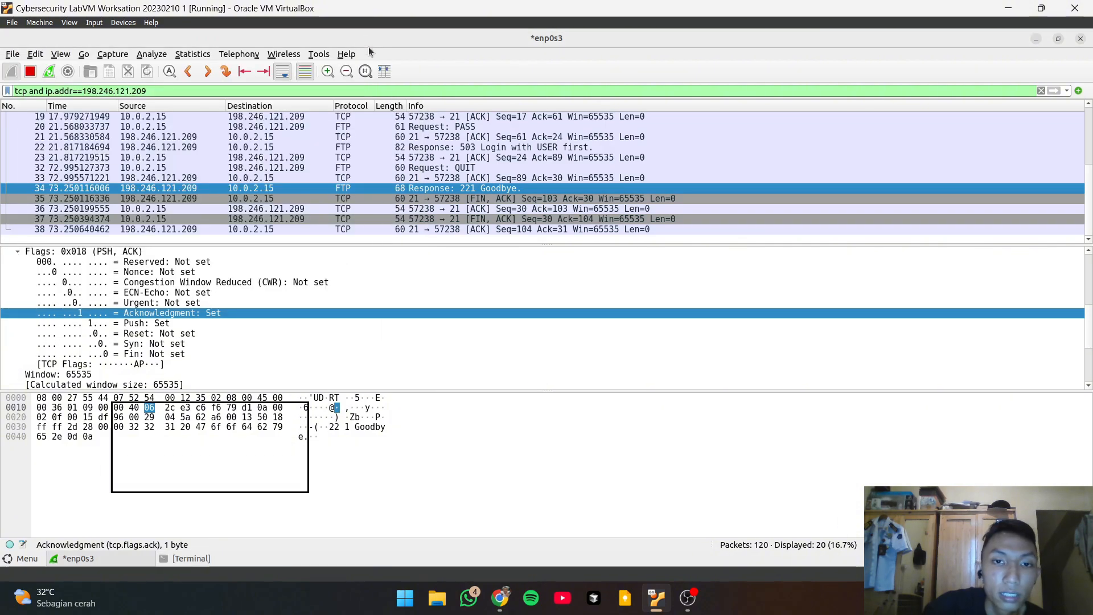
Select the server's [FIN, ACK] packet and examine its ports, sequence numbers, Fin bit and expanded TCP Flags expert info
click(434, 198)
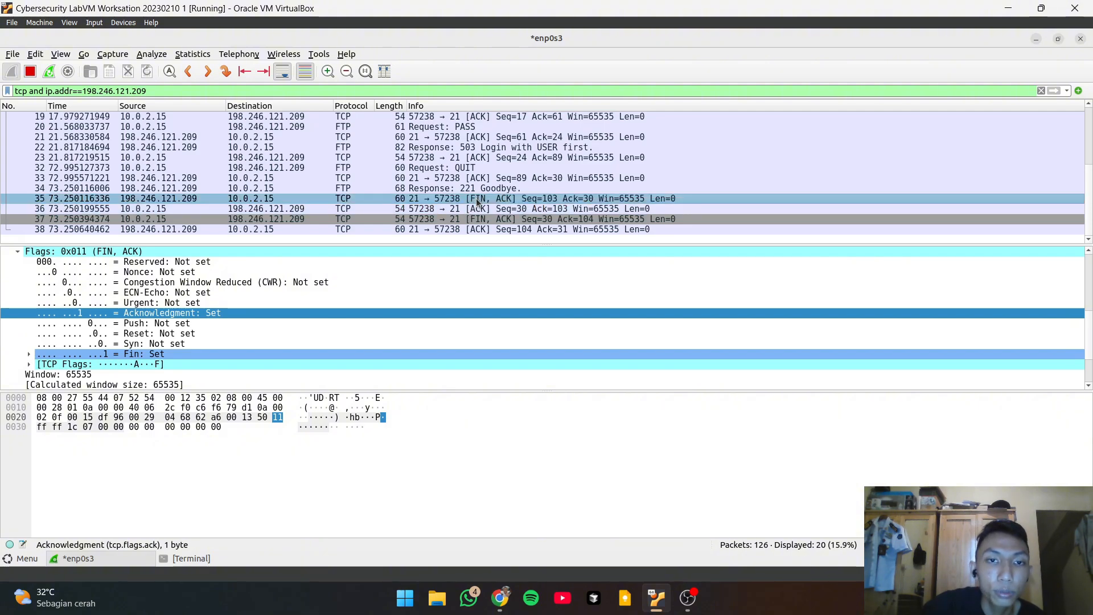
scroll(38, 319, down, 2)
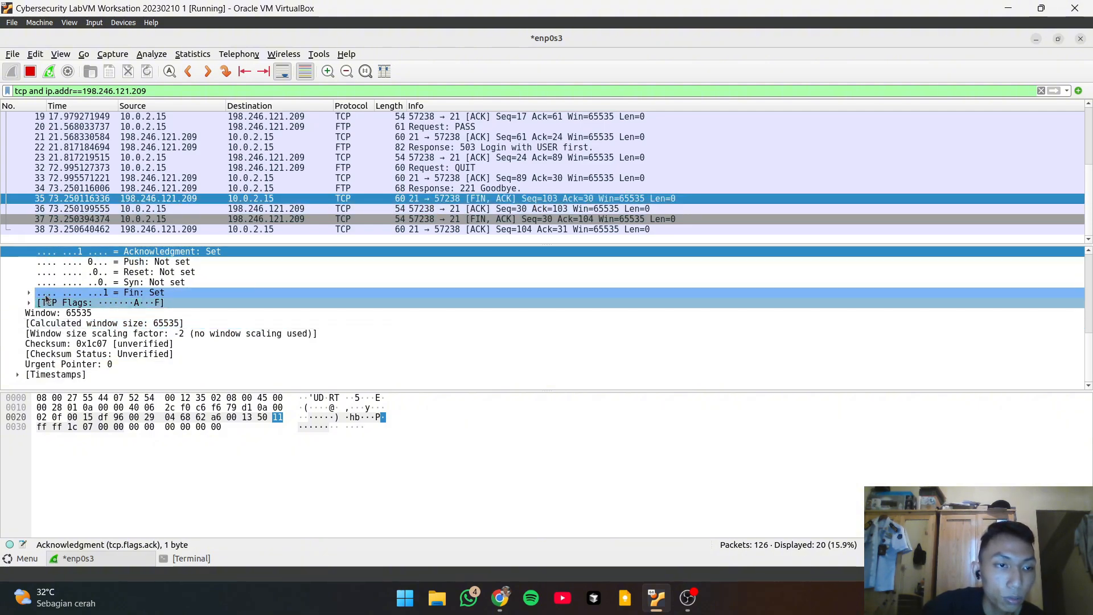
click(28, 302)
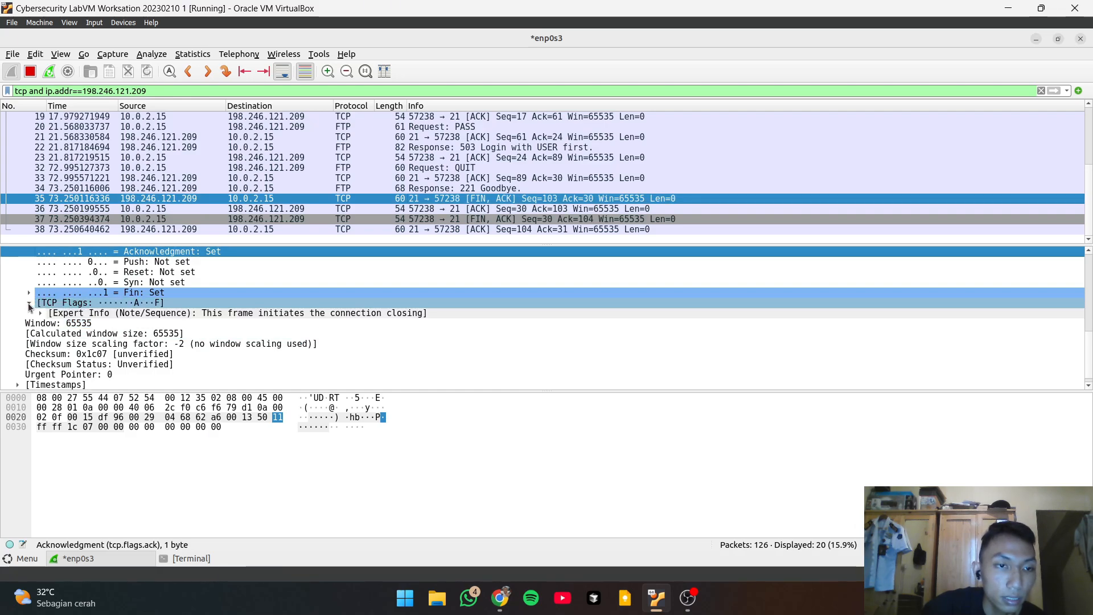
scroll(80, 311, up, 7)
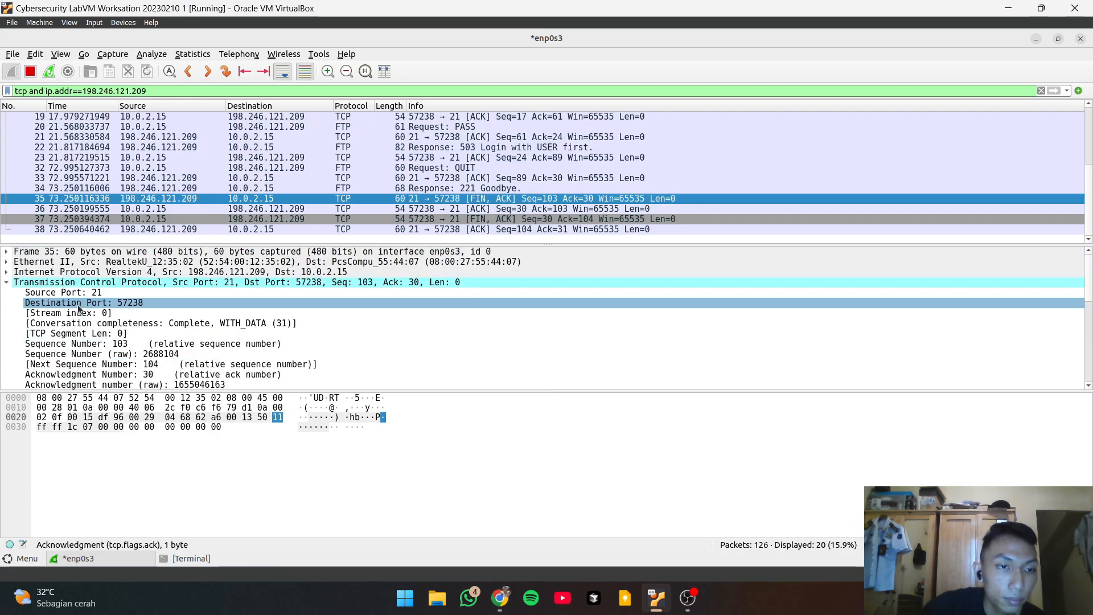
scroll(79, 309, down, 2)
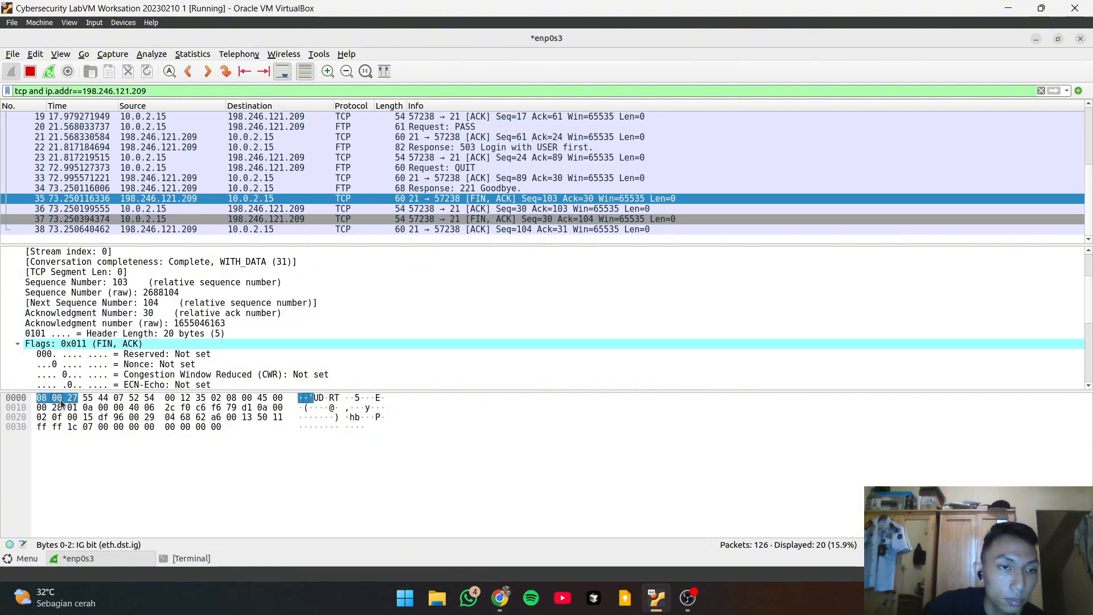
scroll(91, 343, down, 3)
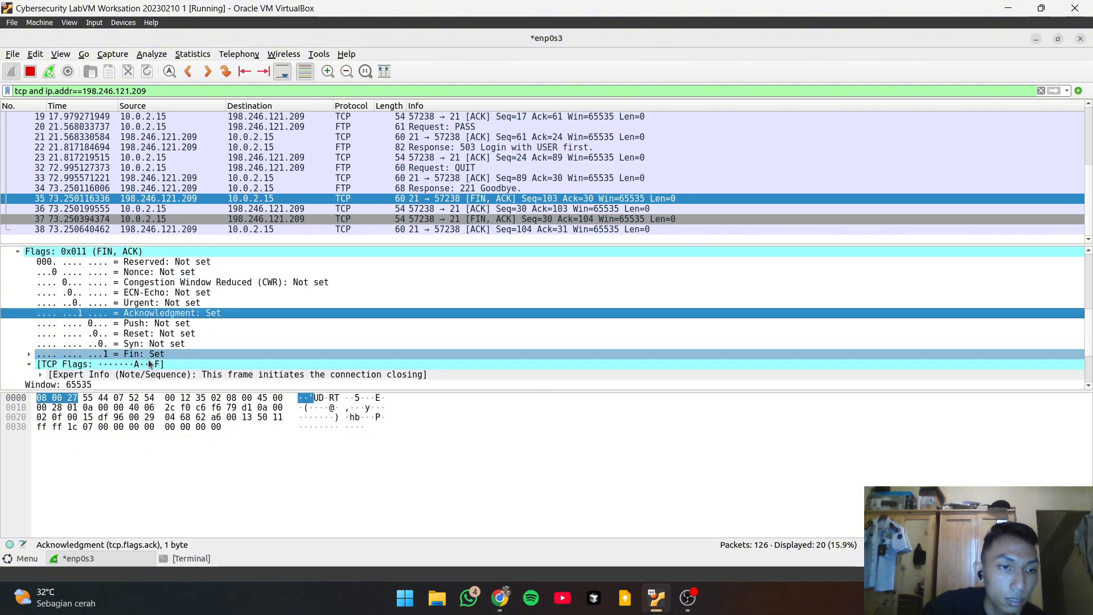
click(174, 354)
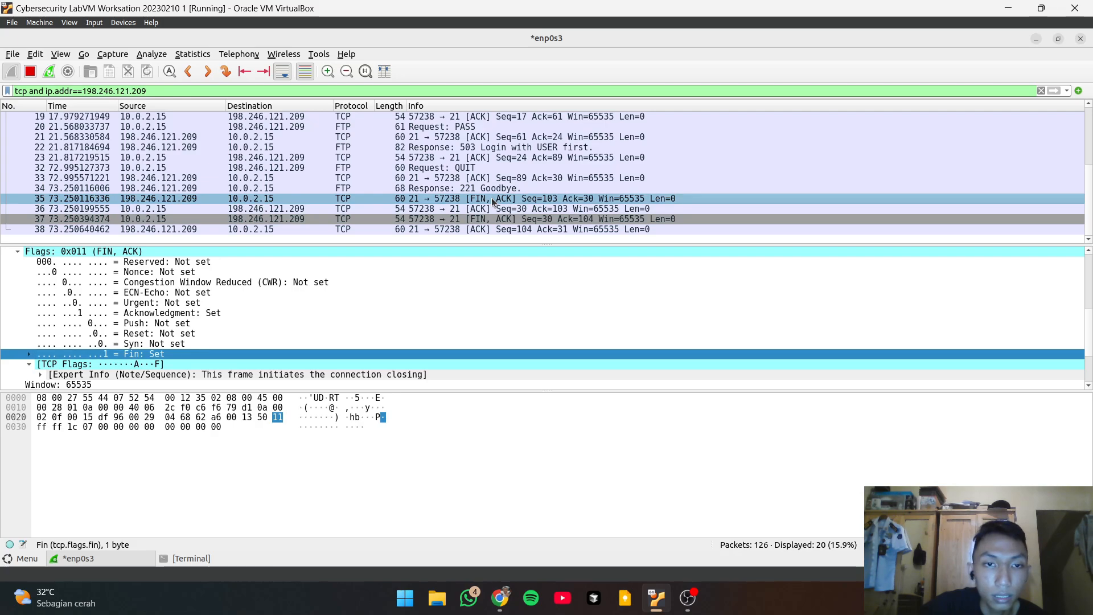
Select the client's [FIN, ACK] packet and examine its flags, ports, and sequence and acknowledgment numbers
click(441, 219)
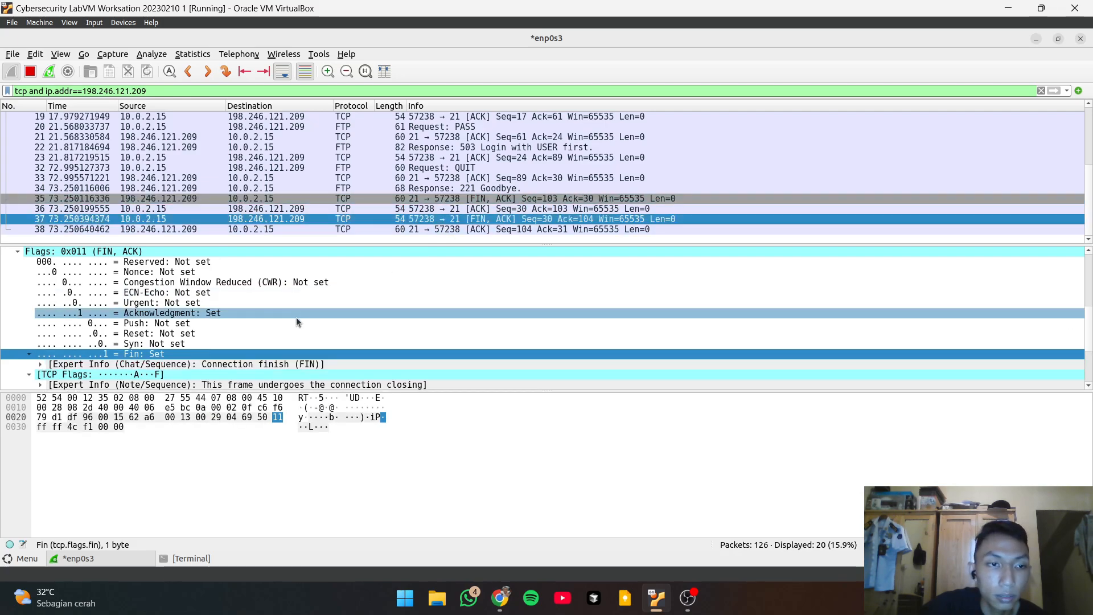
scroll(291, 322, up, 5)
scroll(292, 322, down, 1)
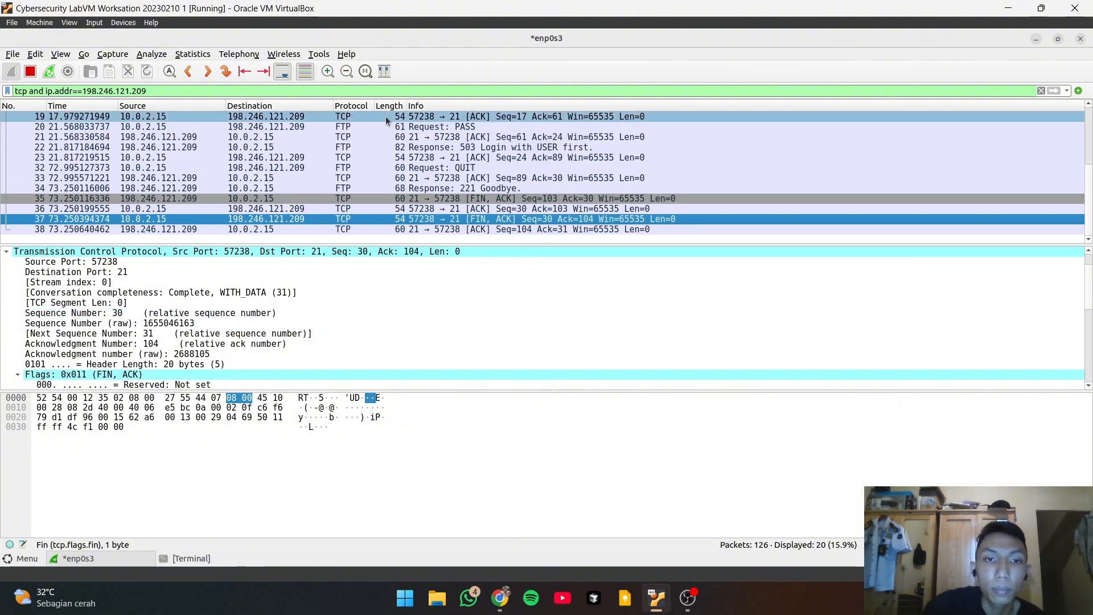
Compare the captured packets from the initial handshake onward with the FTP session output in the terminal
scroll(402, 185, up, 3)
scroll(402, 185, down, 2)
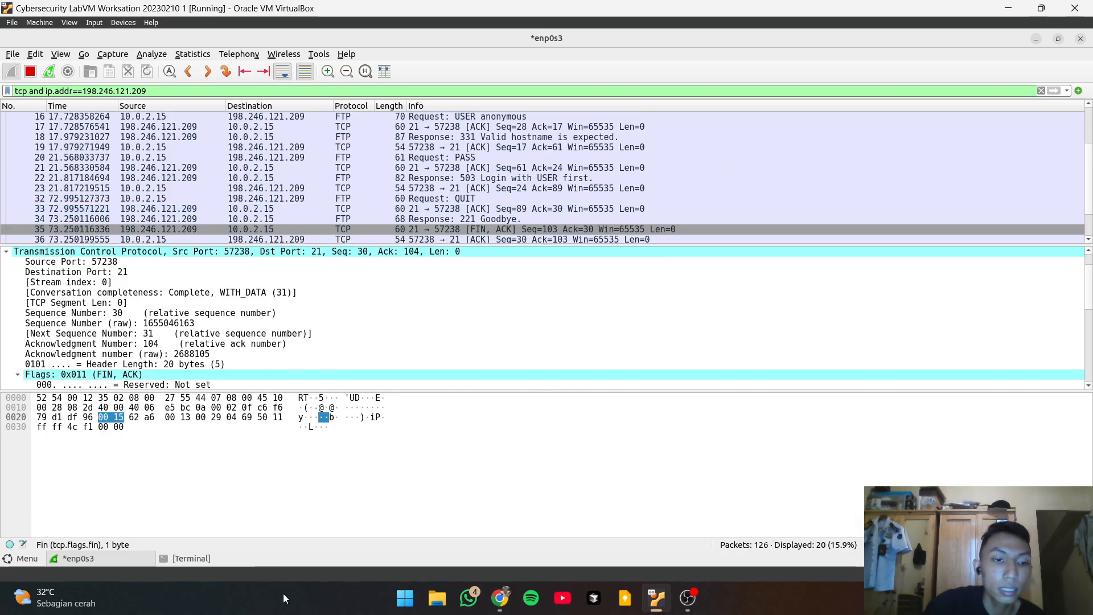
click(185, 559)
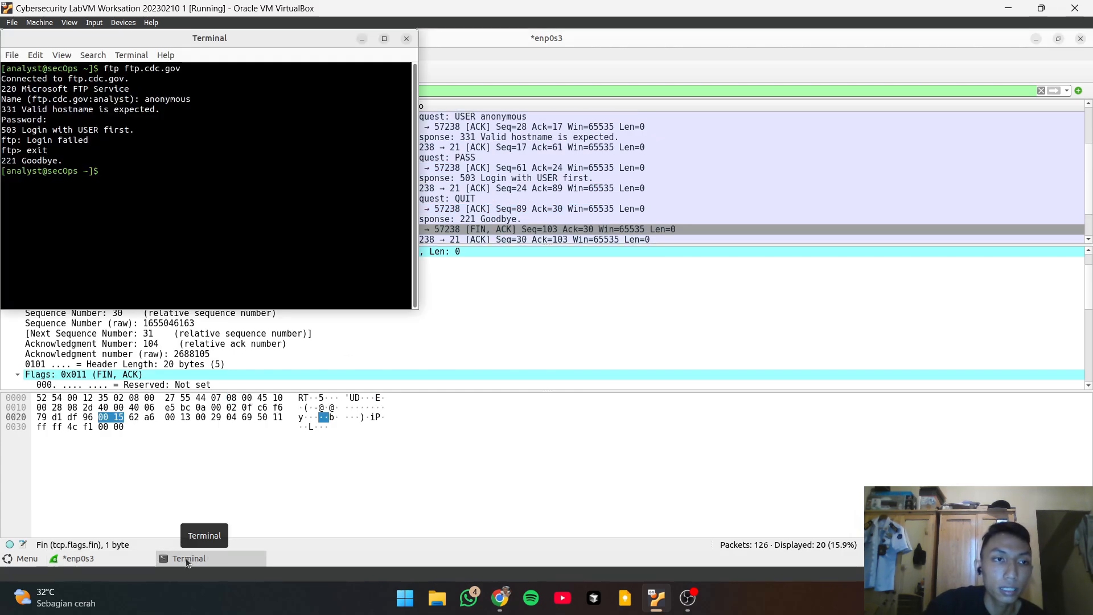
click(186, 559)
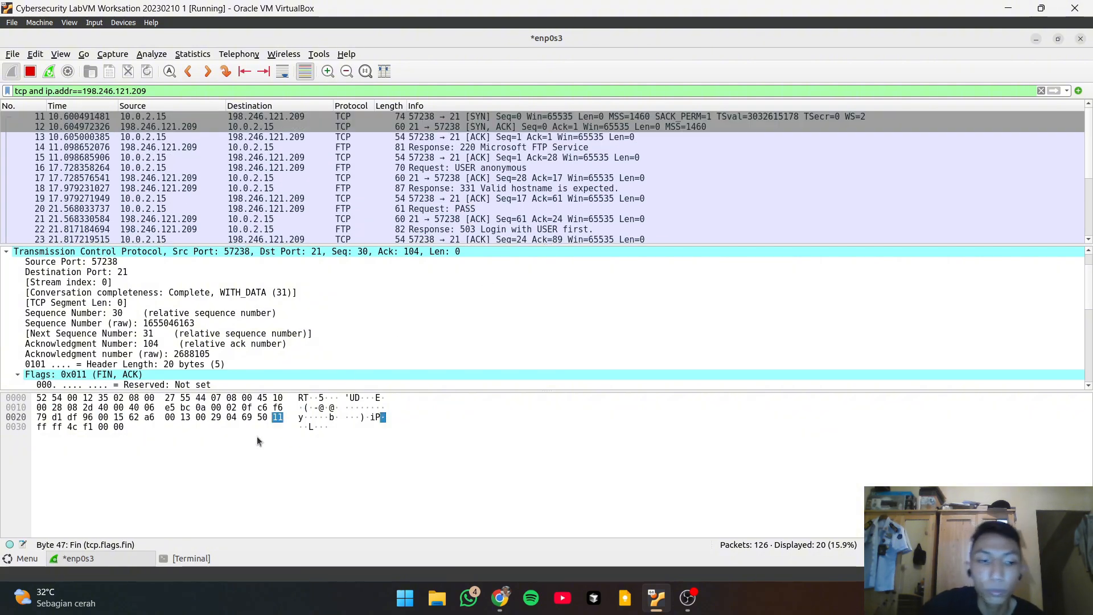
click(183, 560)
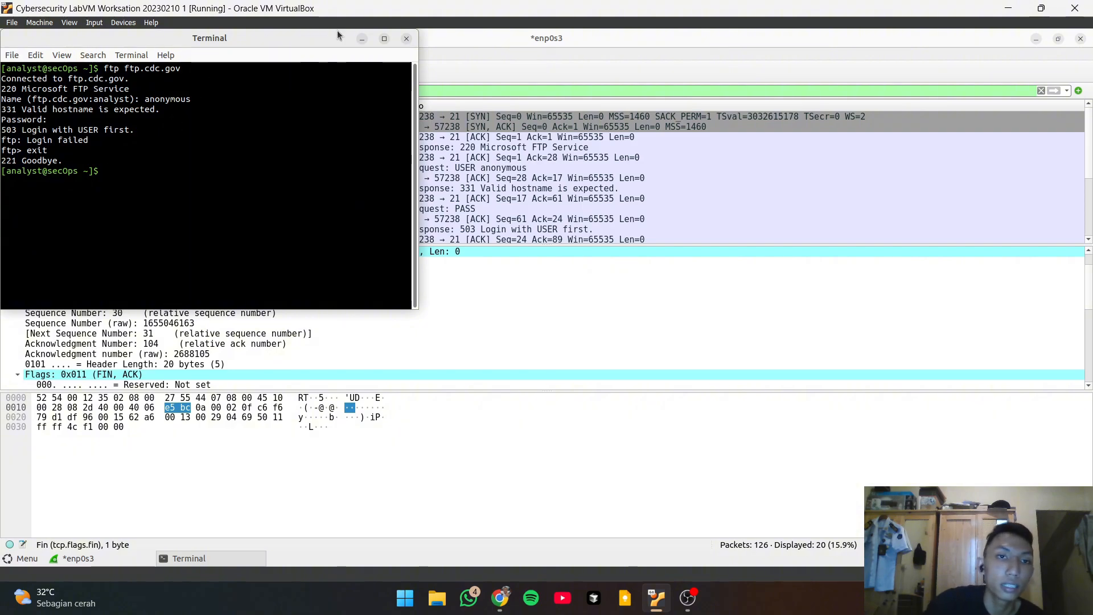
click(362, 39)
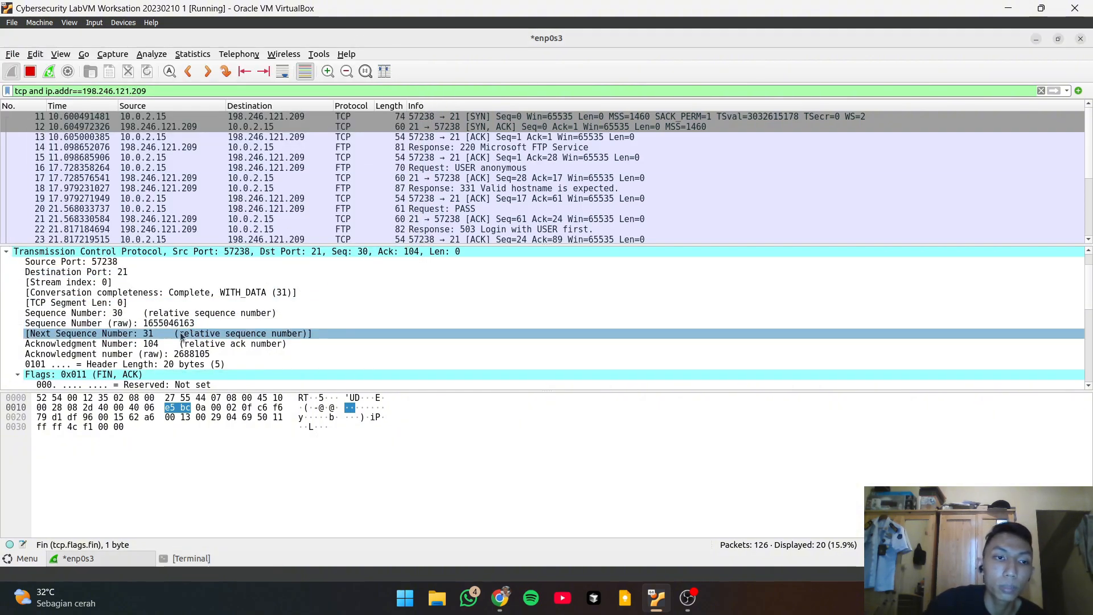
Select the server's last [ACK] packet and examine its flags, ports, acknowledgment number and relative sequence number
scroll(434, 180, down, 3)
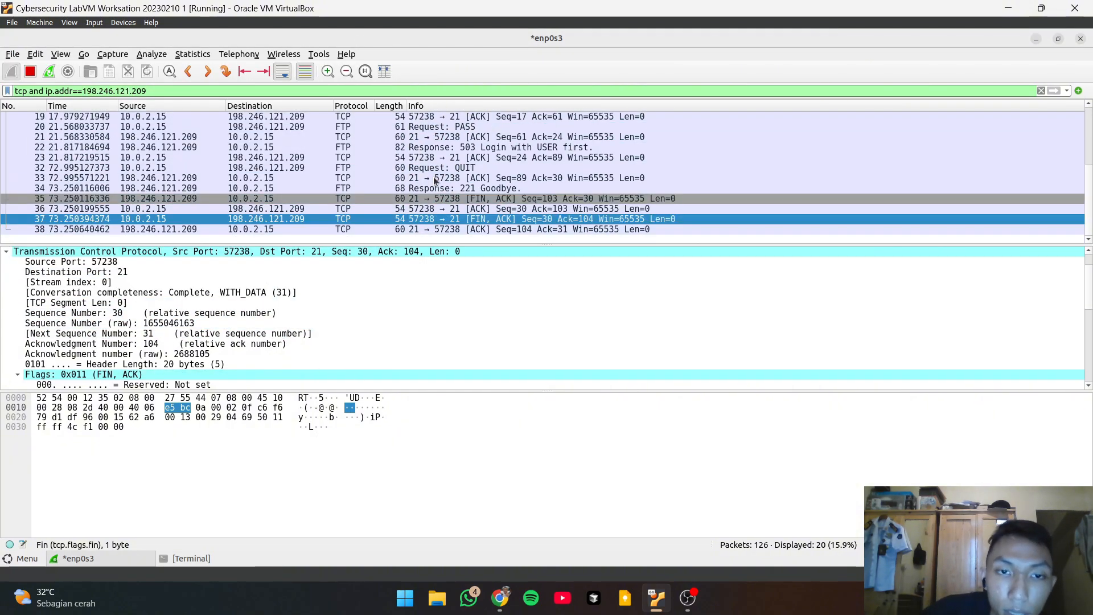
click(512, 232)
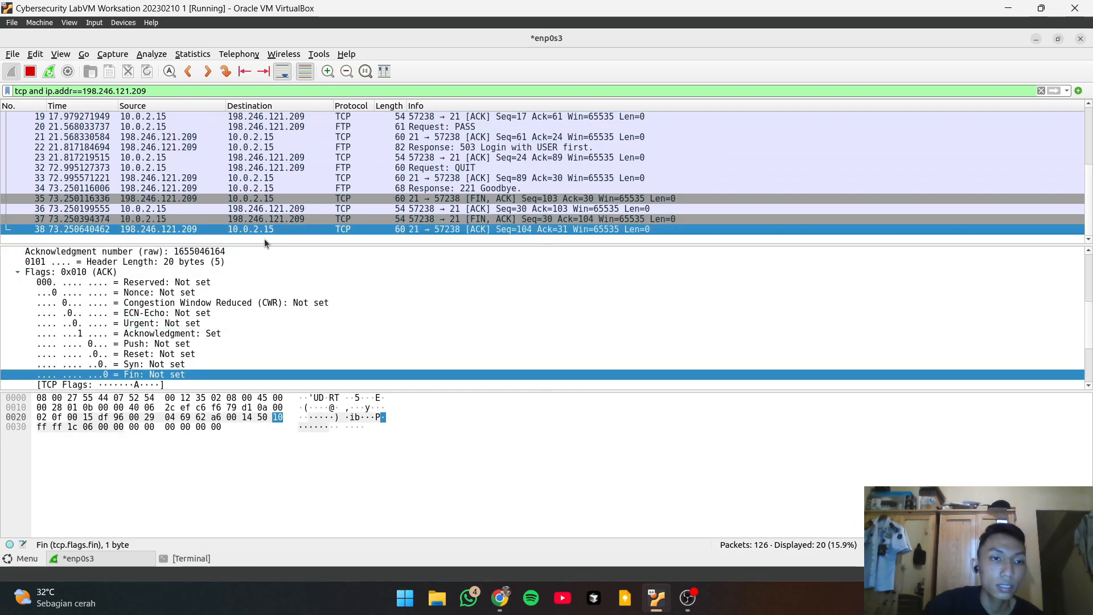
scroll(217, 334, up, 4)
scroll(217, 334, up, 1)
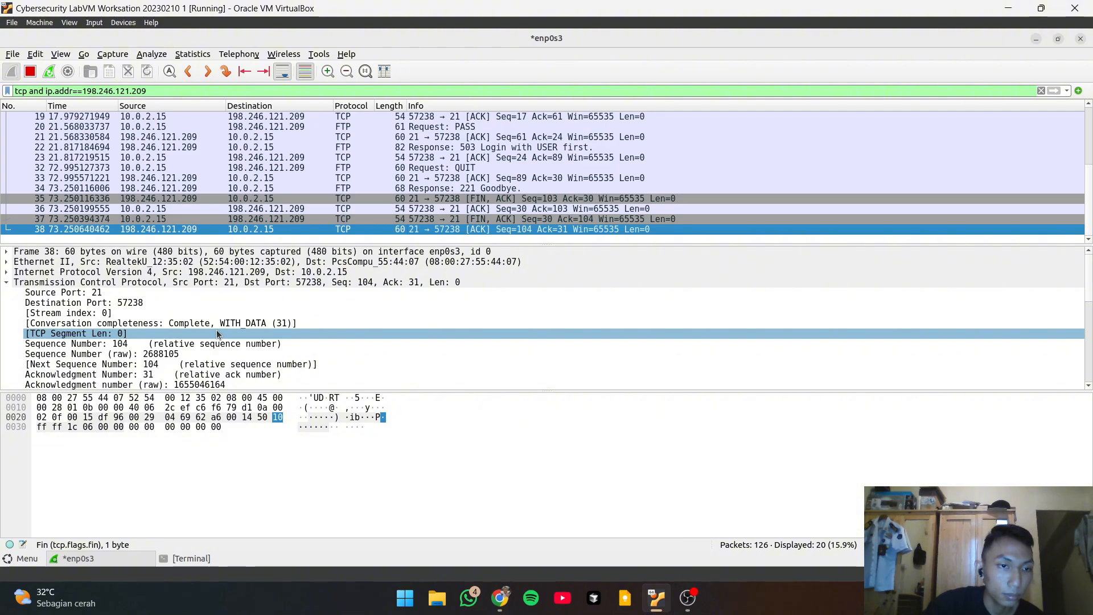
scroll(218, 334, down, 1)
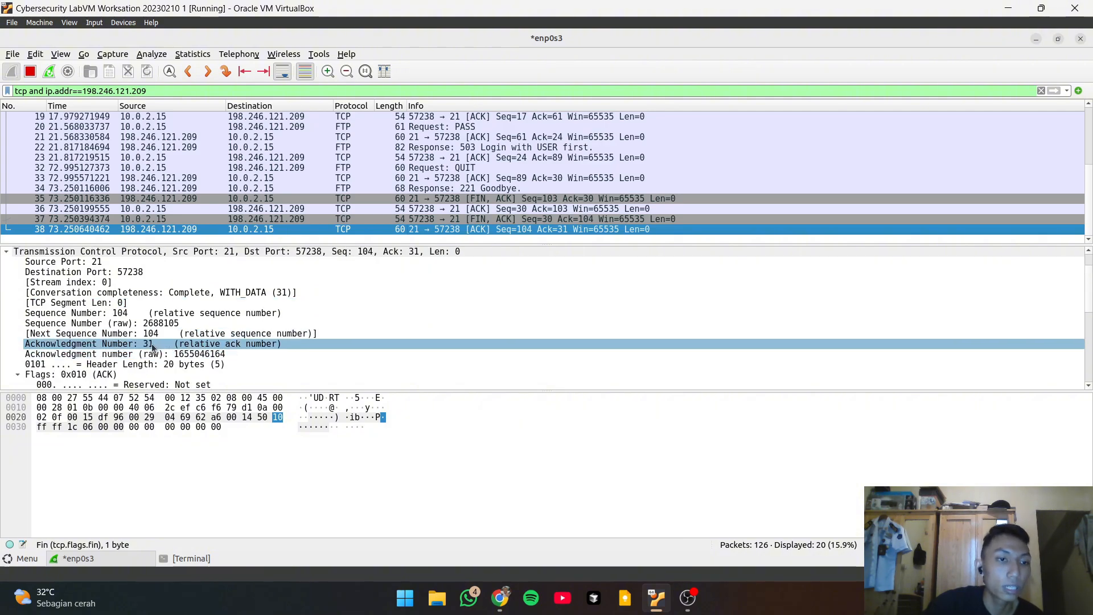
click(156, 313)
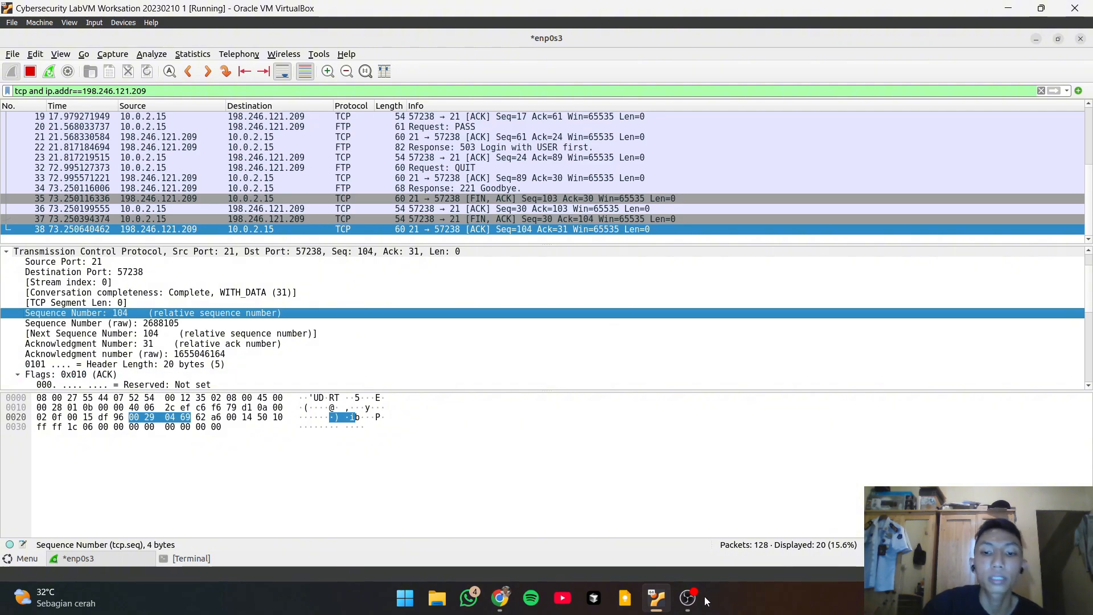
Switch to the lab guide in Chrome and study the FTP client-server diagram of the TCP session termination
mouse_move(692, 605)
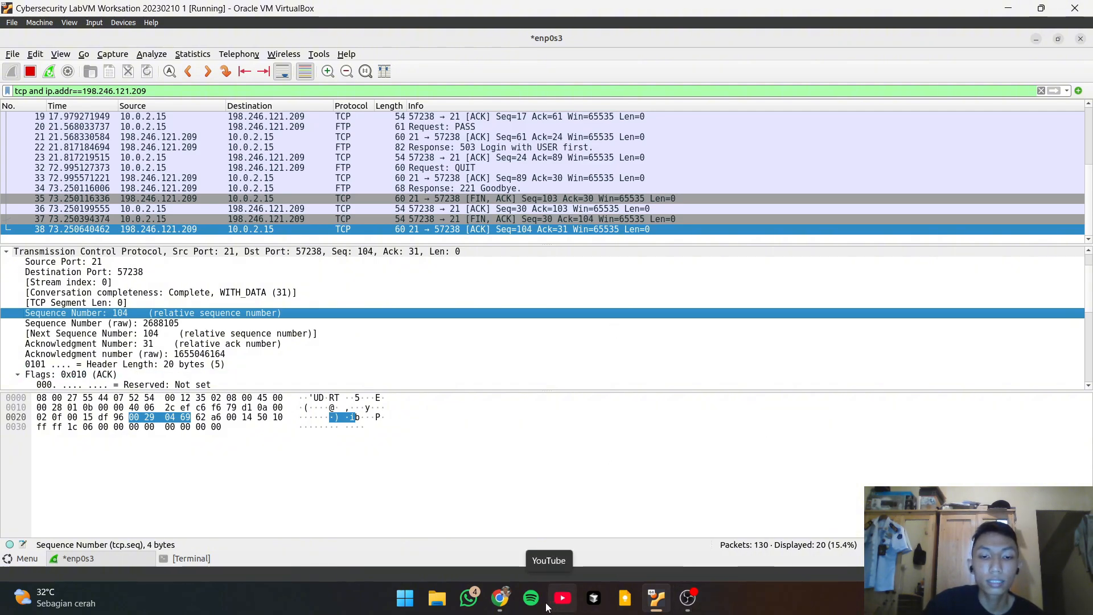
click(505, 609)
scroll(608, 346, down, 5)
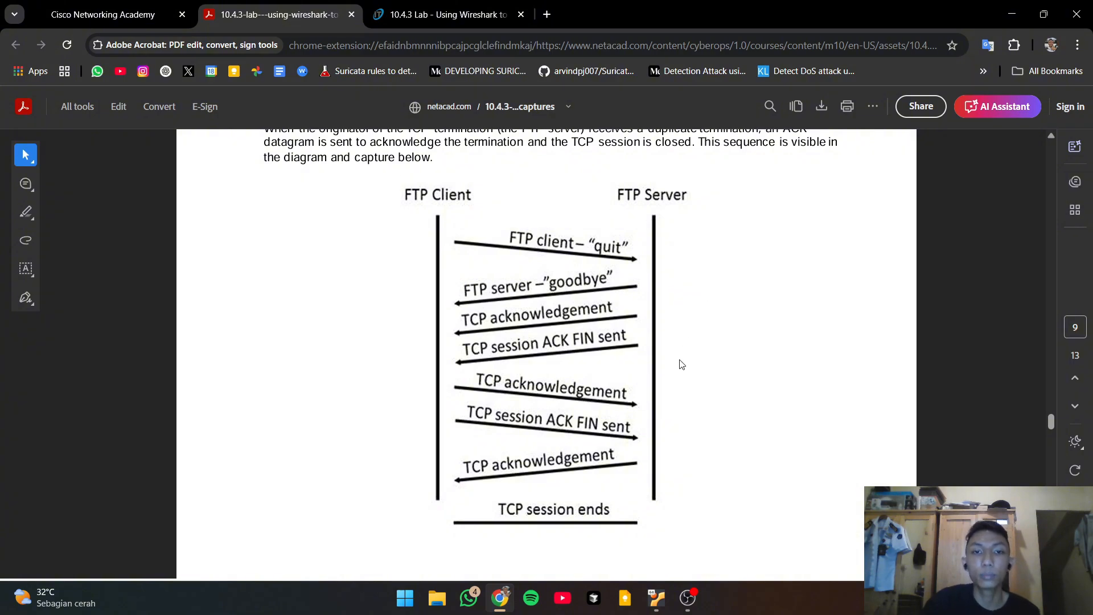
scroll(446, 206, up, 3)
scroll(447, 207, down, 1)
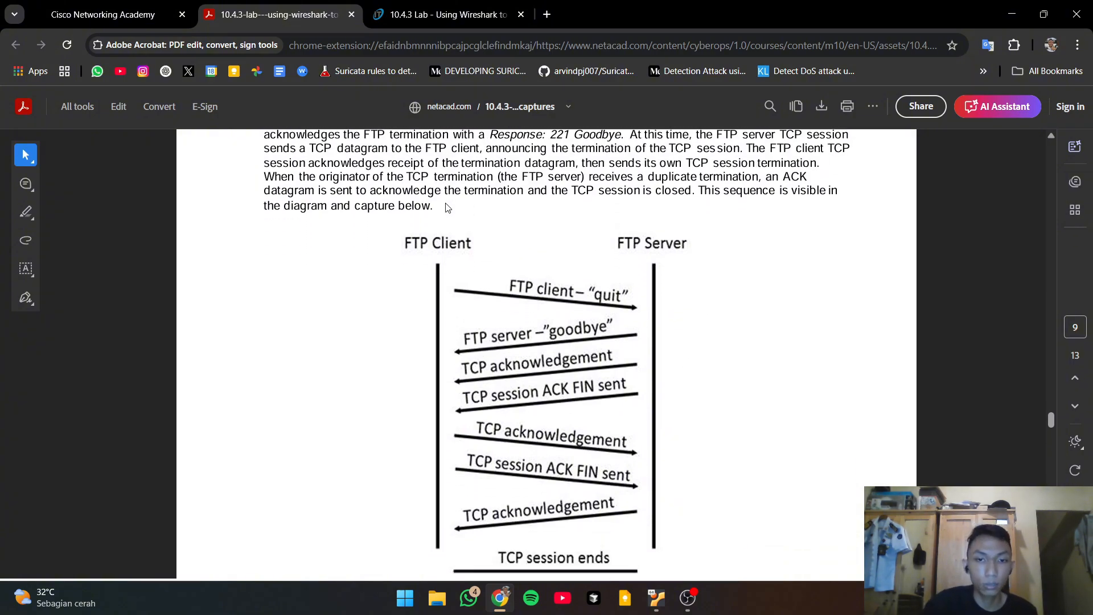
scroll(446, 207, down, 1)
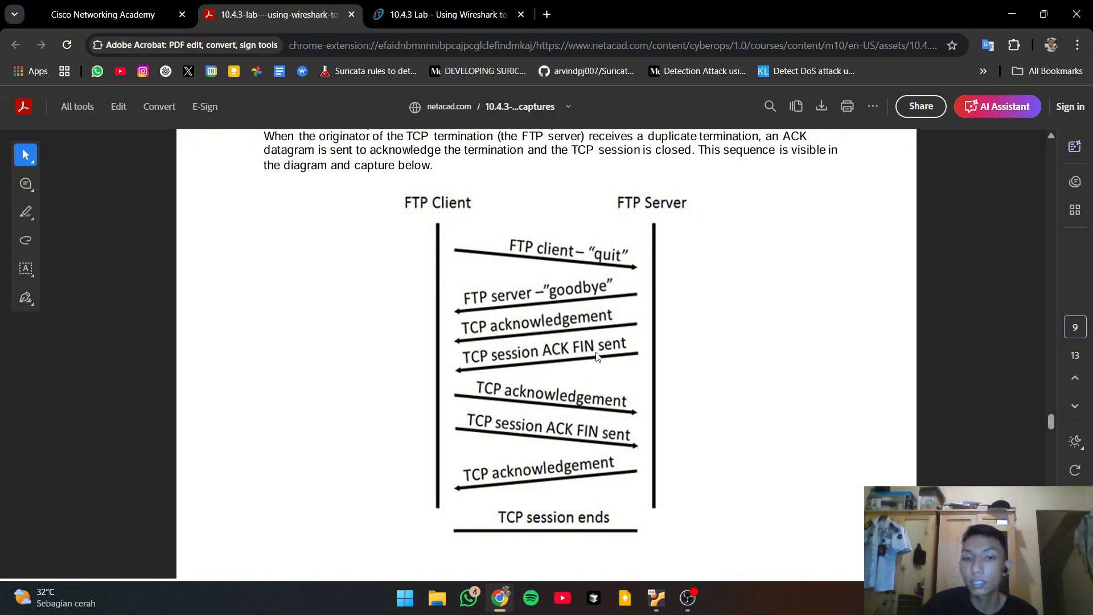
scroll(598, 357, down, 1)
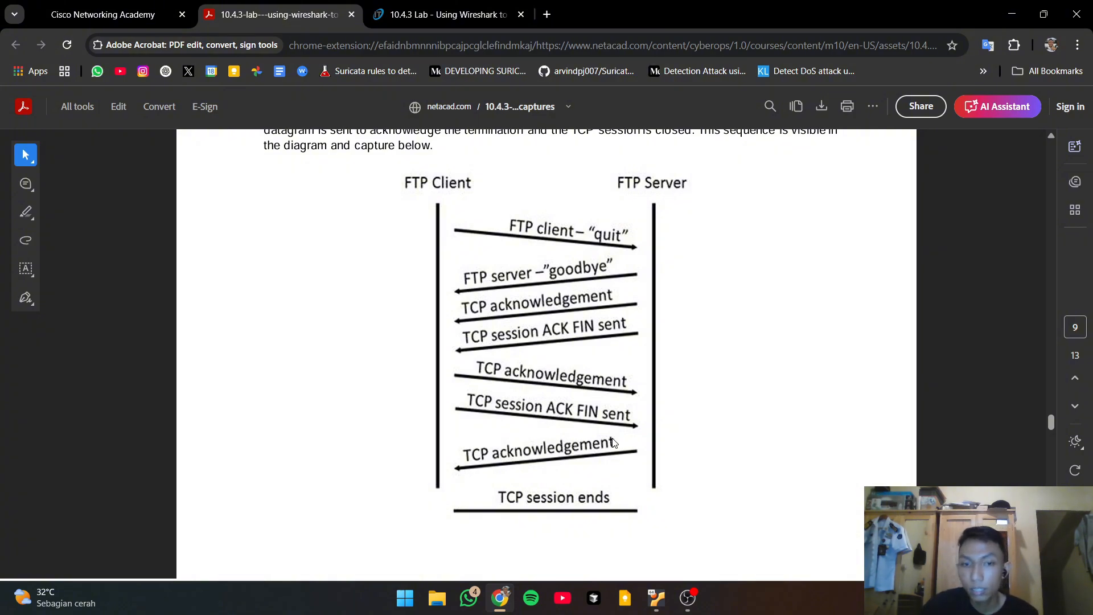
scroll(613, 443, down, 2)
scroll(610, 443, up, 3)
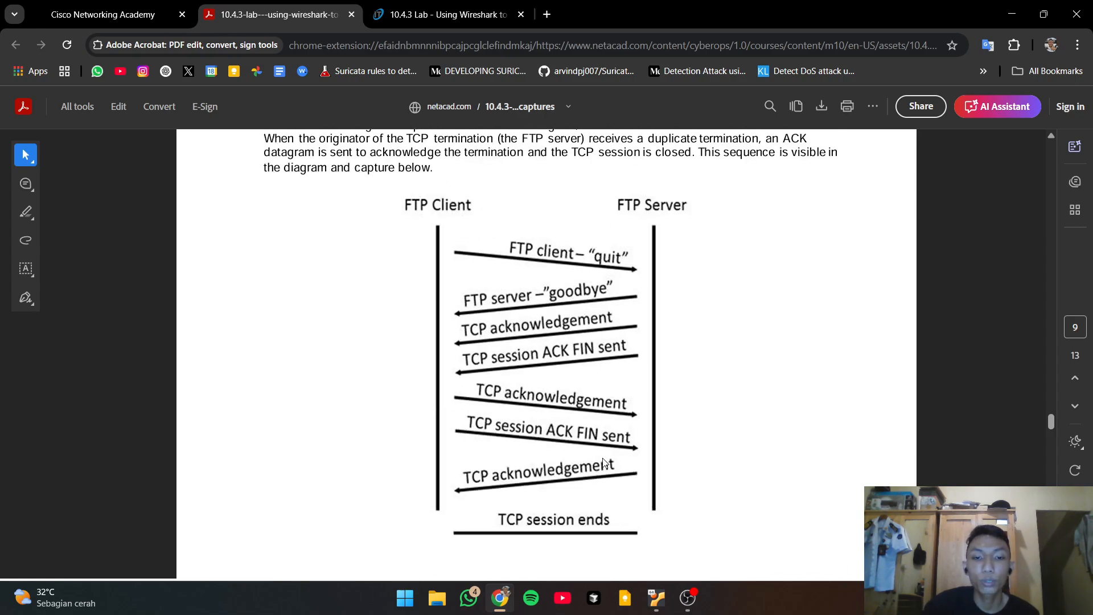
Read on past the ftp filter example to the Part 2 TFTP heading and the instructions for starting Mininet
scroll(748, 350, down, 5)
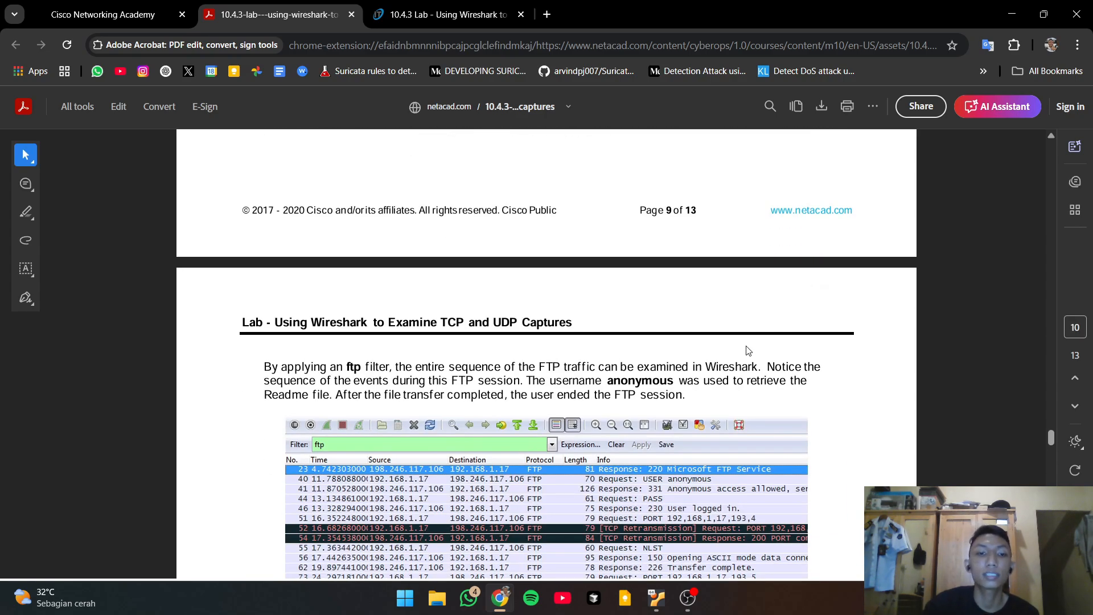
scroll(748, 350, down, 3)
scroll(746, 347, down, 12)
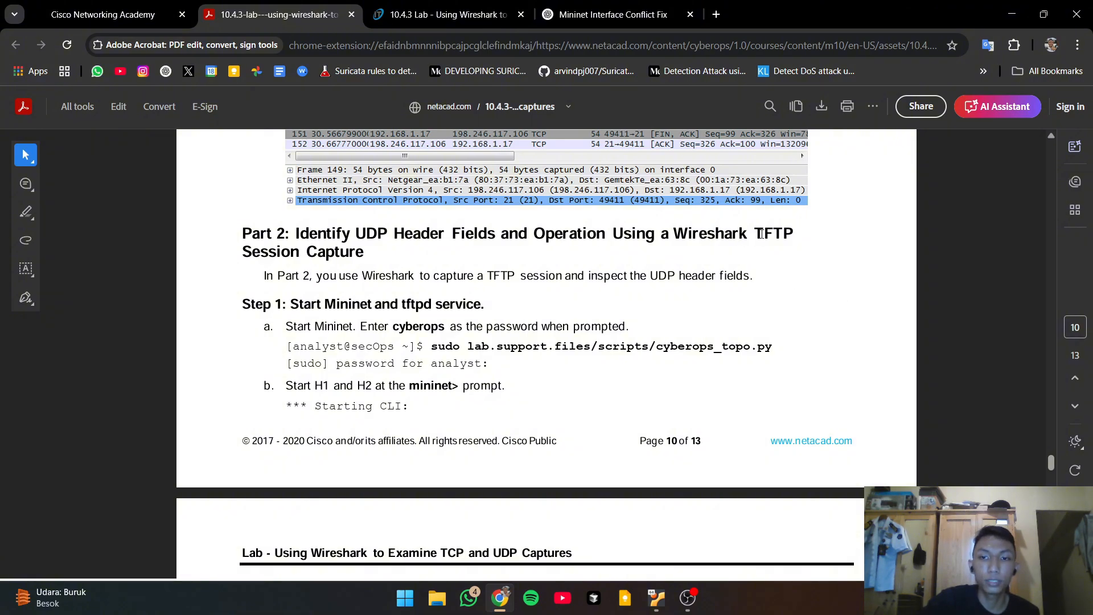
drag(754, 233, 798, 232)
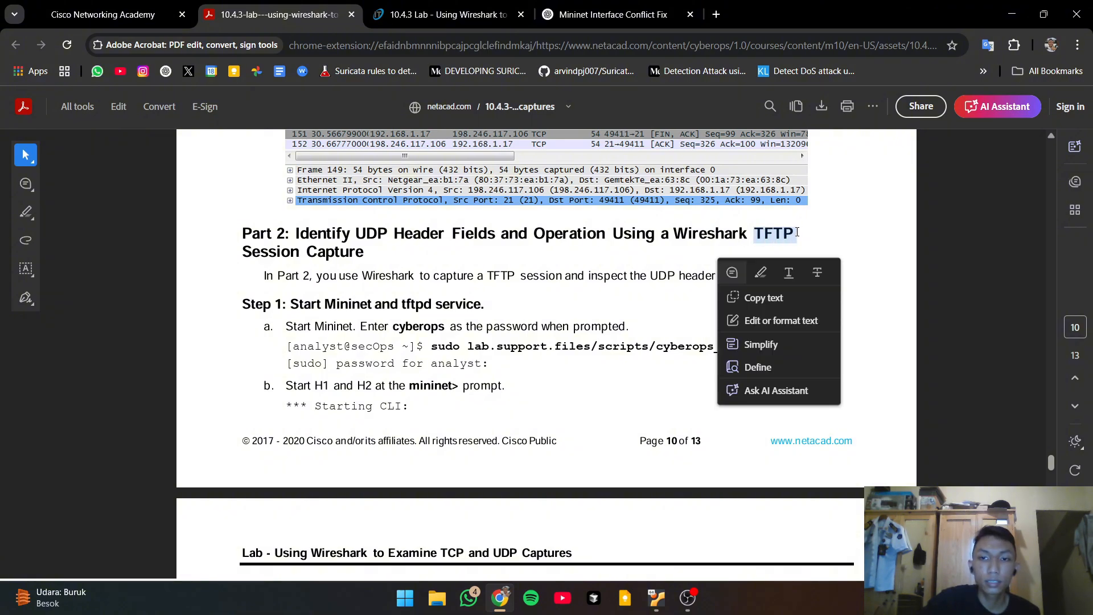
click(798, 231)
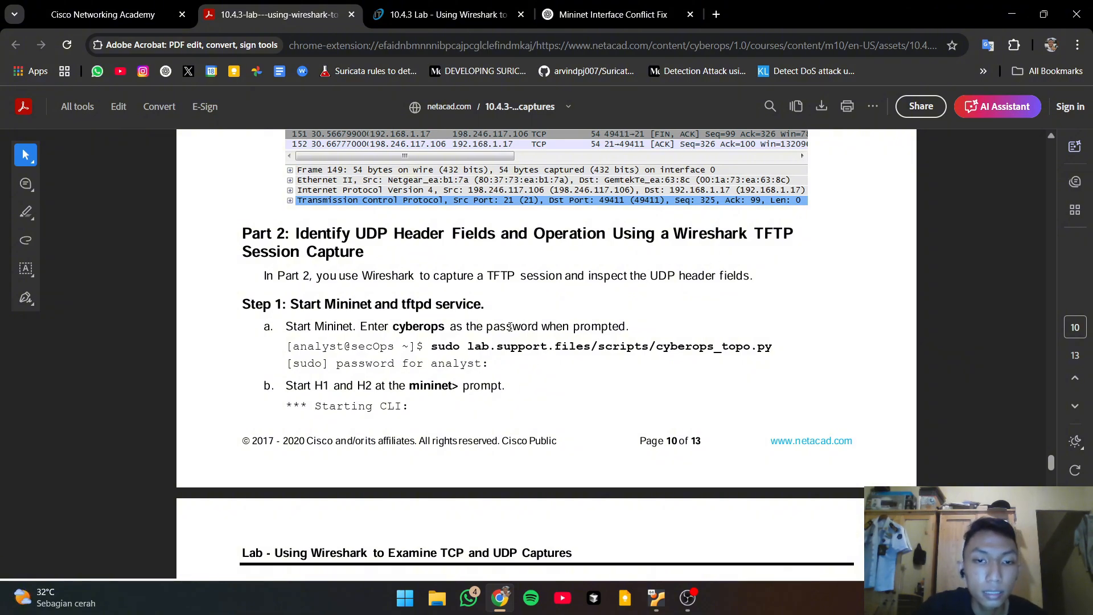
Copy the Mininet start command sudo lab.support.files/scripts/cyberops_topo.py from Part 2, Step 1 of the lab guide
scroll(510, 324, down, 1)
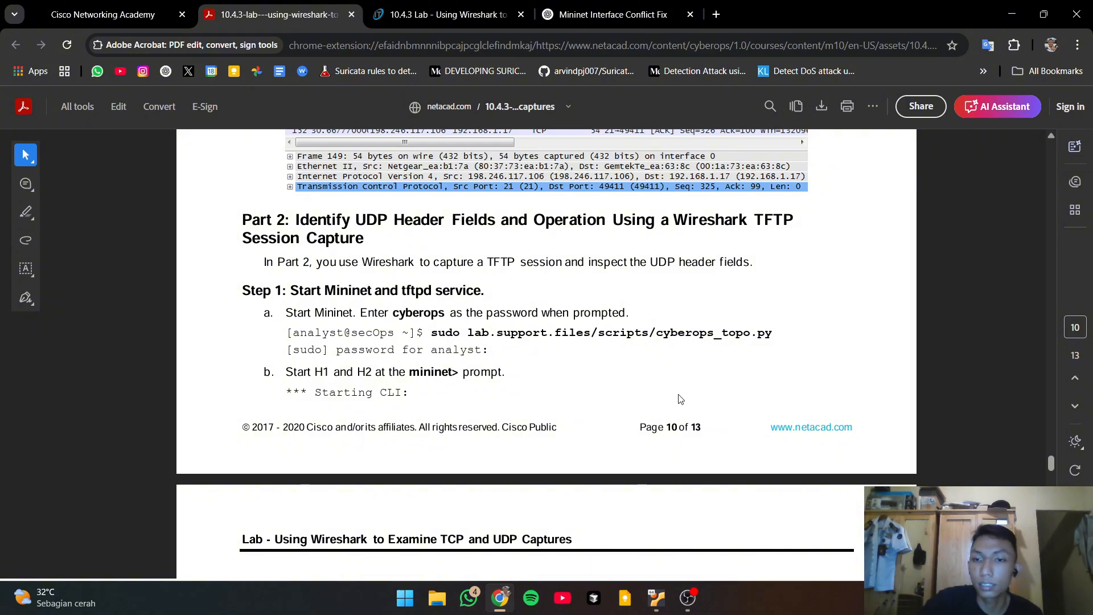
drag(773, 335, 432, 334)
right_click(475, 336)
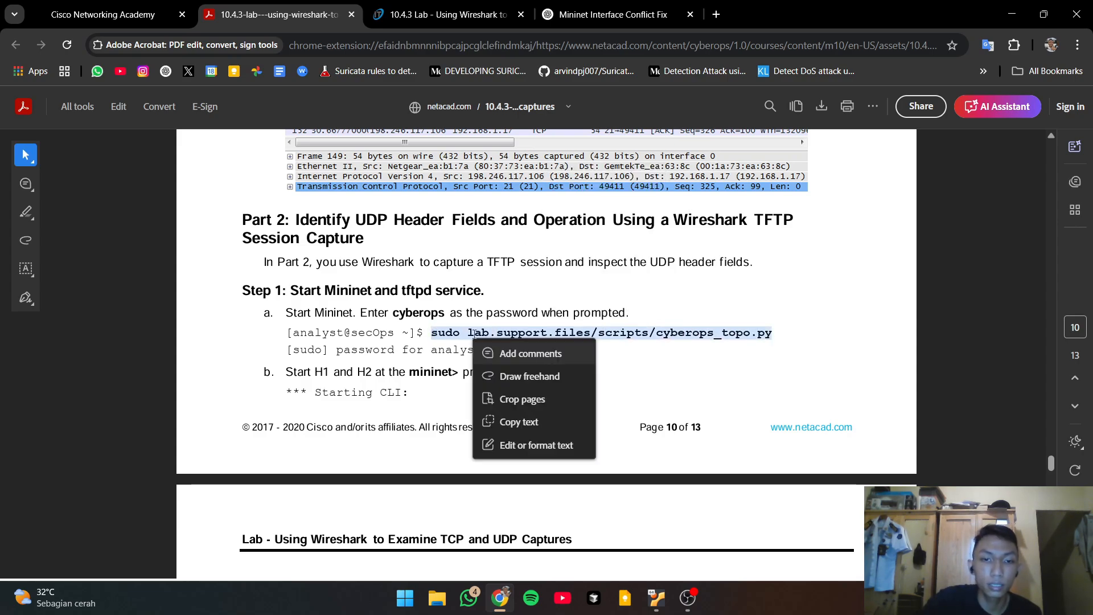
click(529, 431)
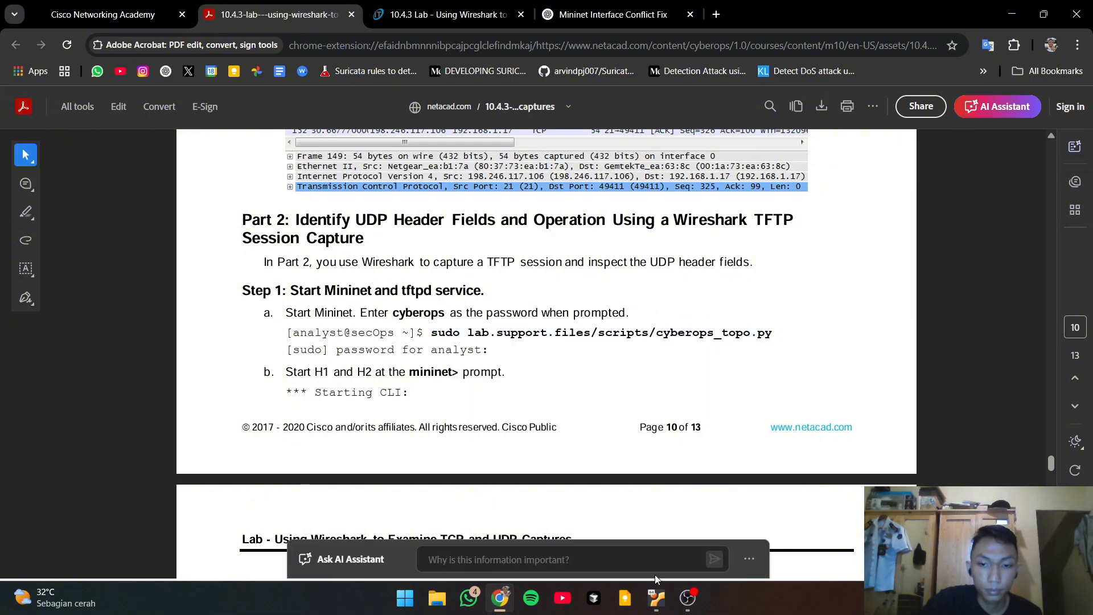
Switch to the VirtualBox LabVM, shrink and reposition its terminal window, and run sudo lab.support.files/scripts/cyberops_topo.py to start the Mininet topology
click(658, 601)
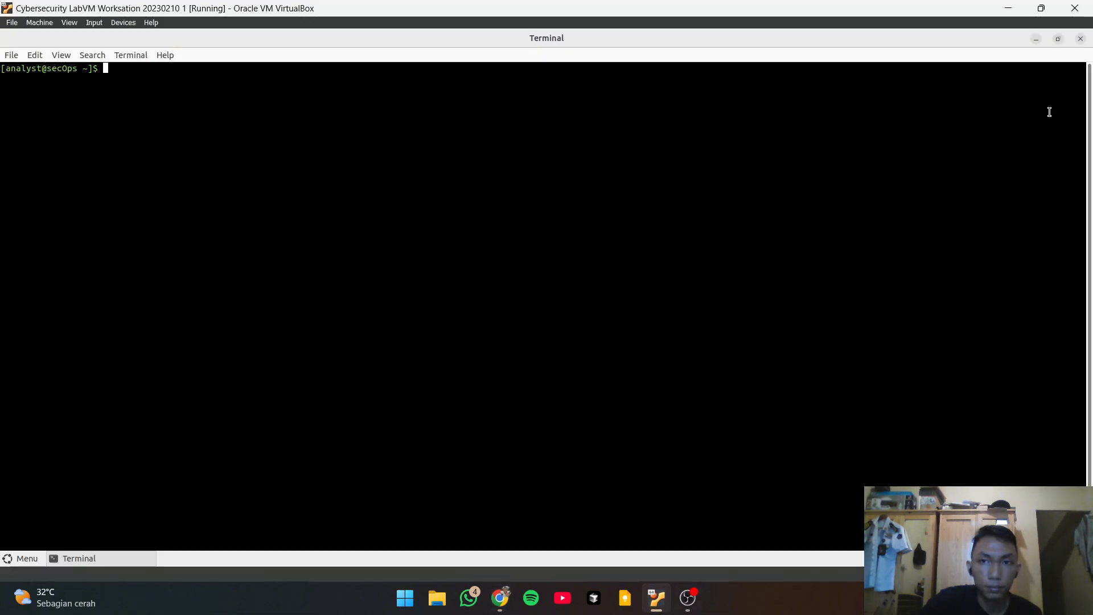
click(1058, 39)
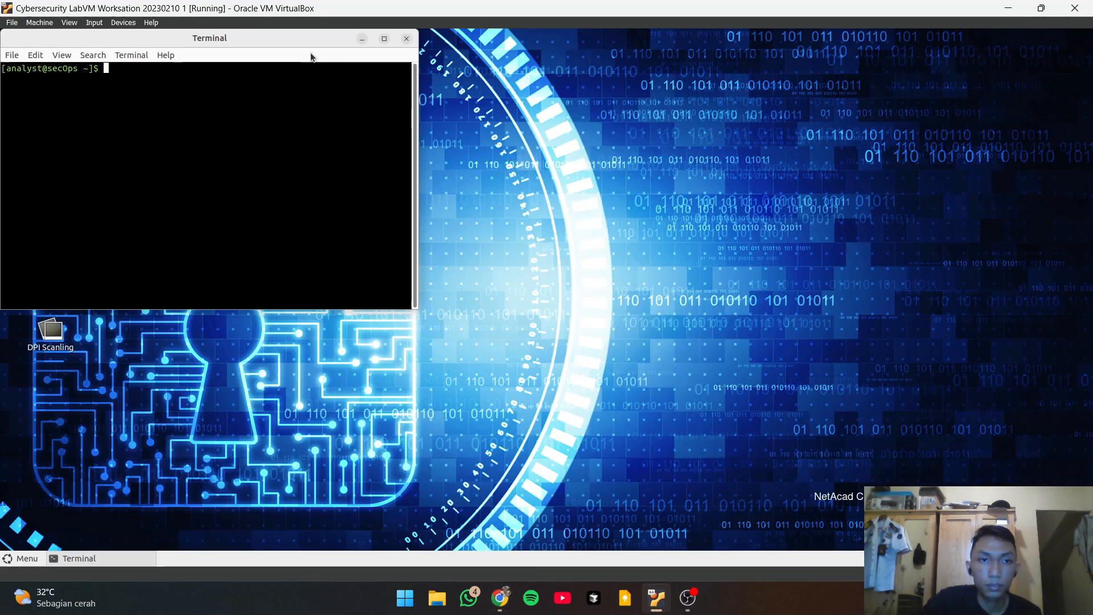
drag(299, 36, 581, 75)
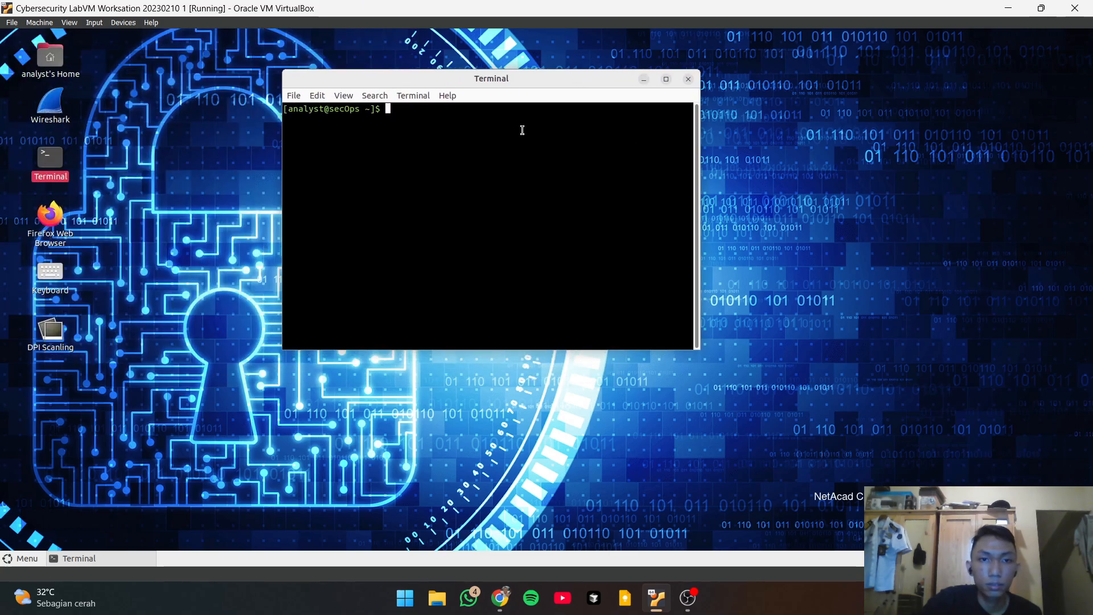
right_click(509, 145)
click(536, 213)
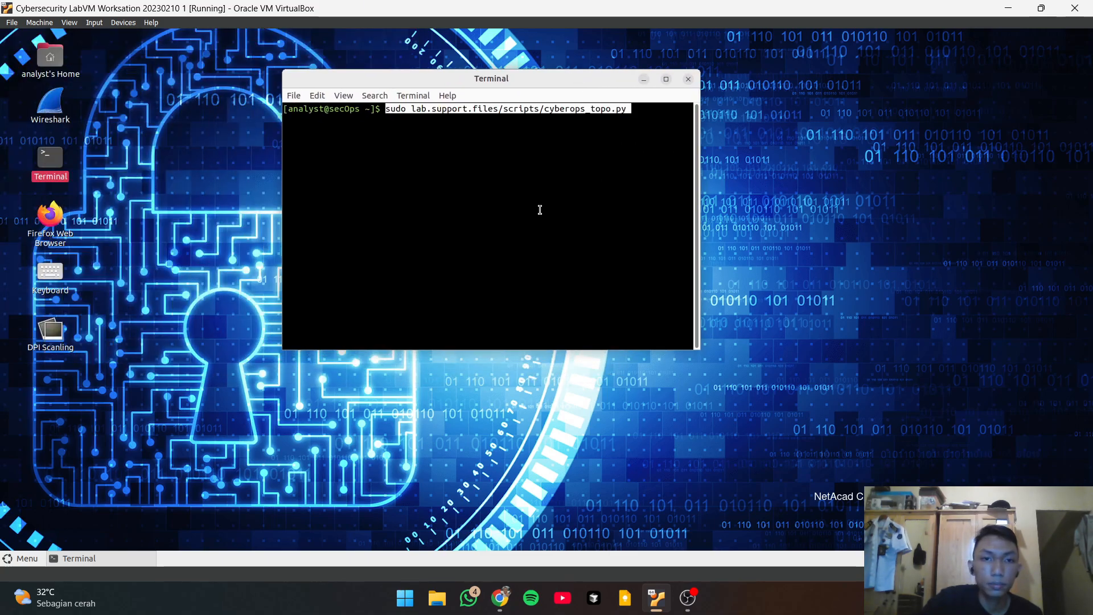
key(Return)
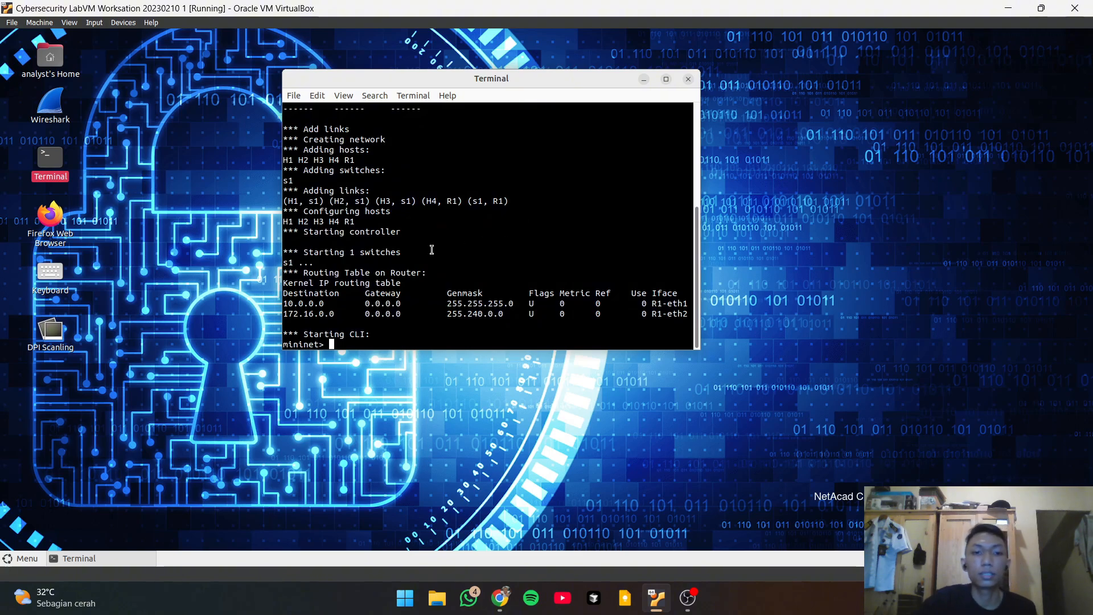
scroll(430, 254, up, 5)
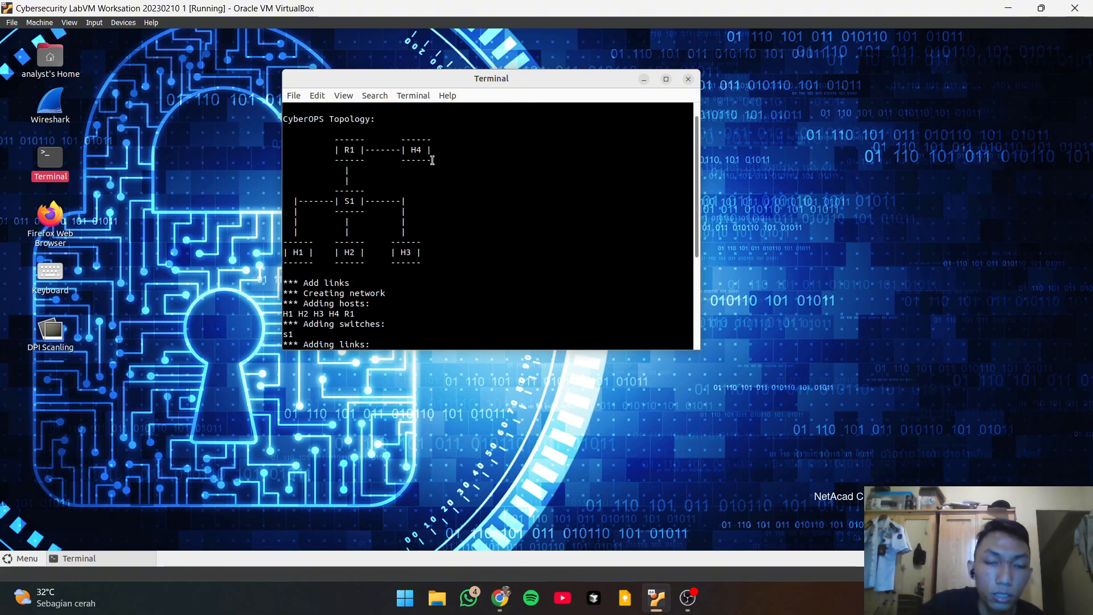
scroll(432, 161, down, 5)
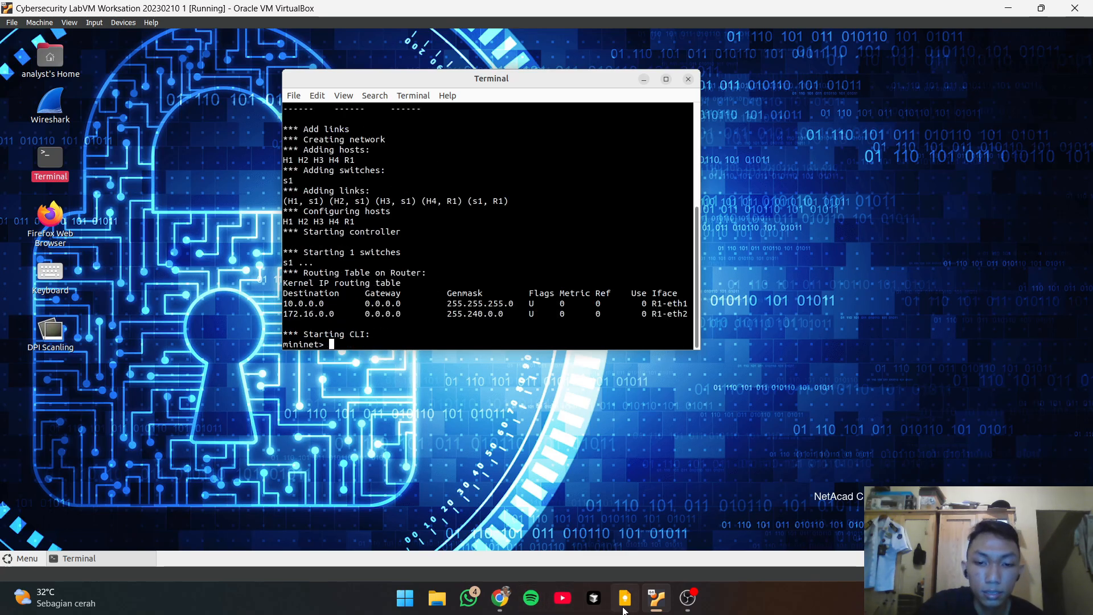
Return to the lab guide in Chrome and read how to start H1 and H2 and the tftpd server
click(499, 598)
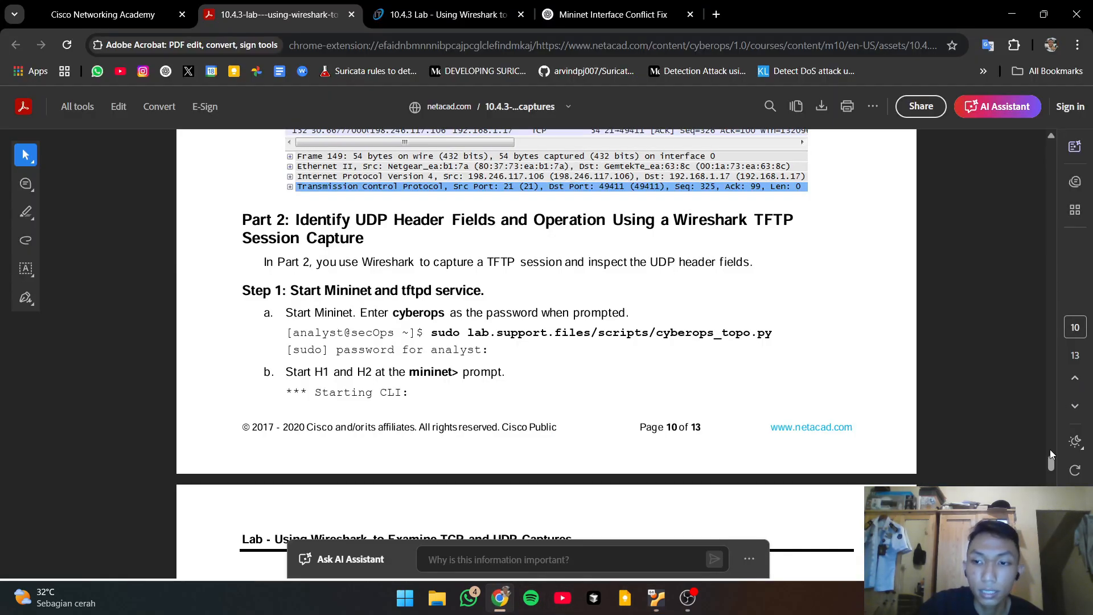
mouse_move(1050, 460)
mouse_down()
mouse_move(1046, 151)
mouse_move(1052, 537)
mouse_move(1060, 470)
mouse_up()
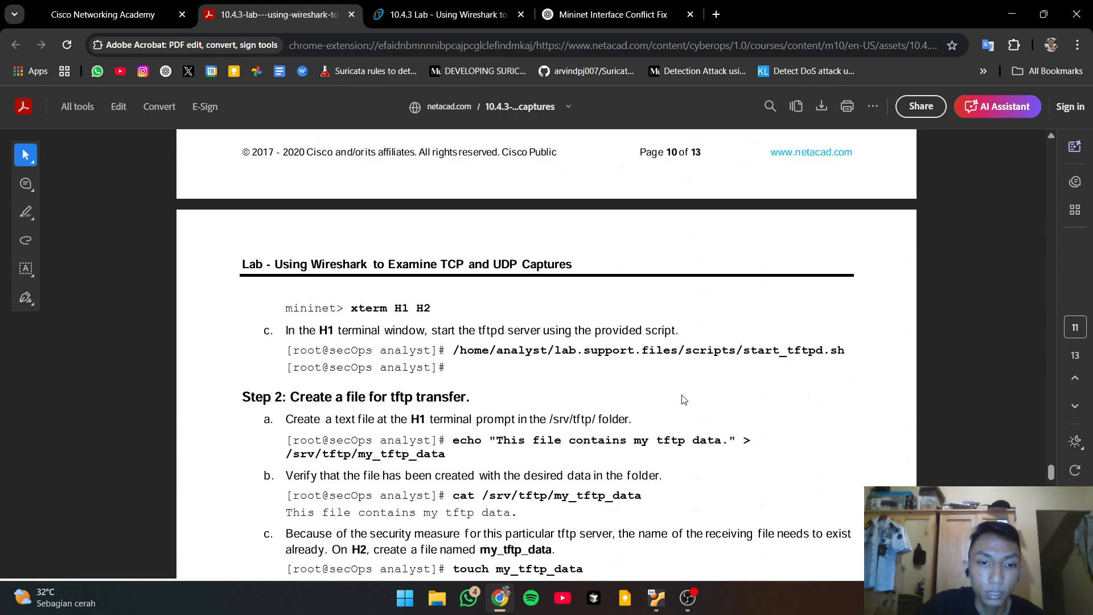
scroll(684, 400, up, 5)
scroll(692, 400, down, 1)
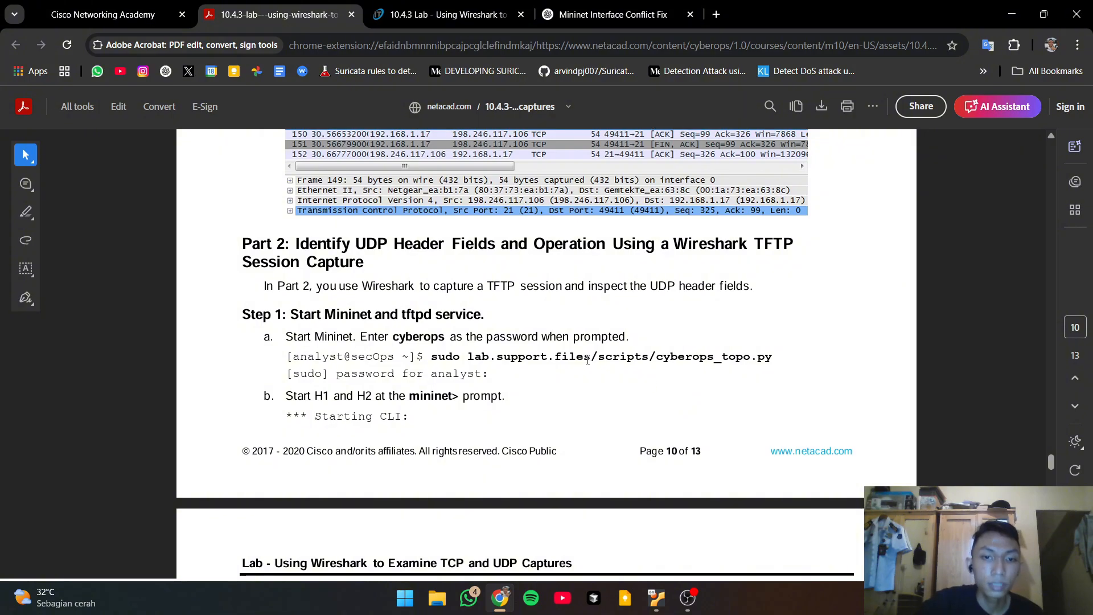
scroll(588, 360, down, 5)
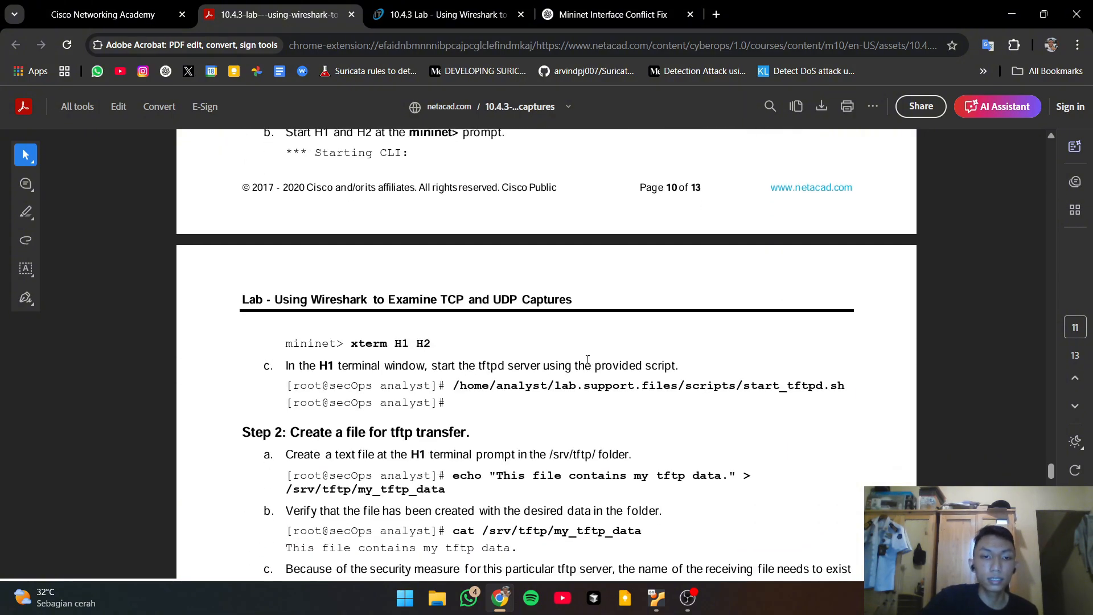
scroll(588, 360, up, 3)
scroll(589, 362, down, 1)
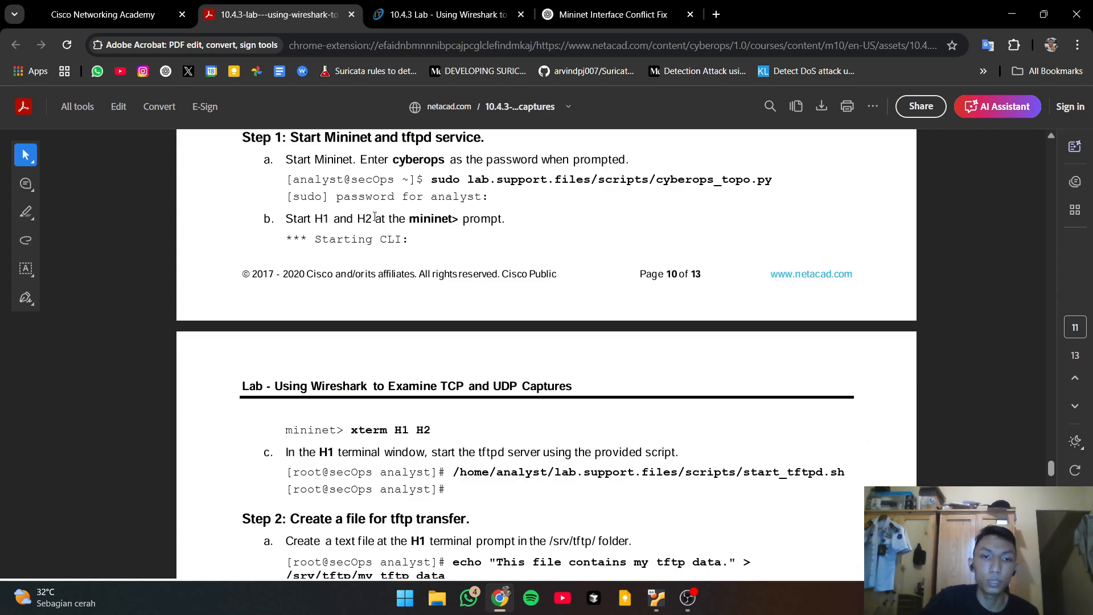
scroll(413, 319, down, 3)
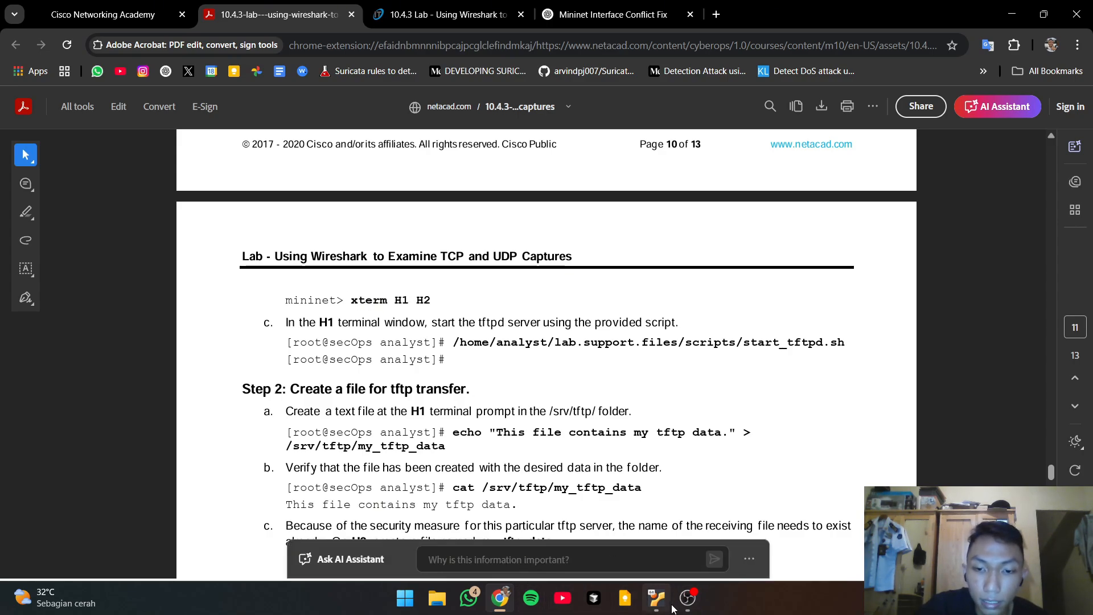
Back in the VirtualBox LabVM, run xterm H1 H2 at the Mininet prompt and place the two node terminals side by side
click(691, 543)
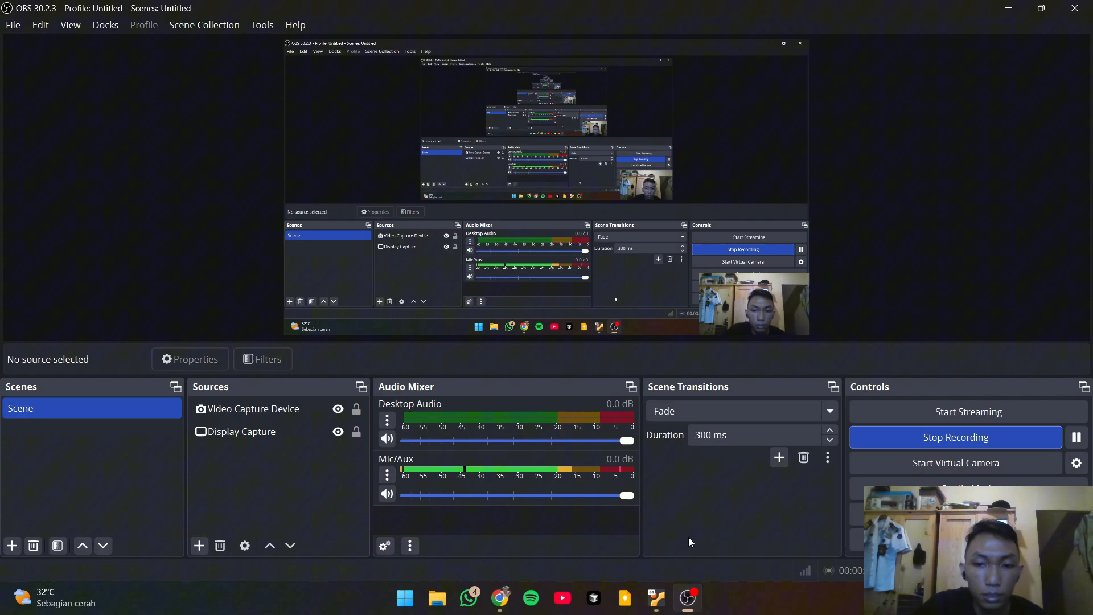
click(687, 598)
click(656, 603)
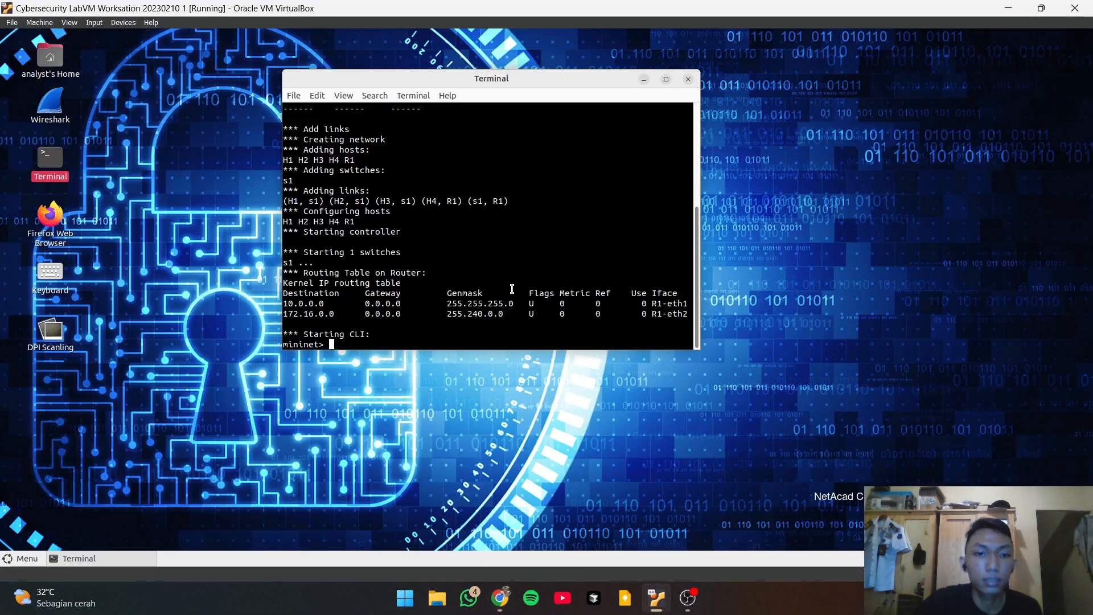
text(xterm H1 H2)
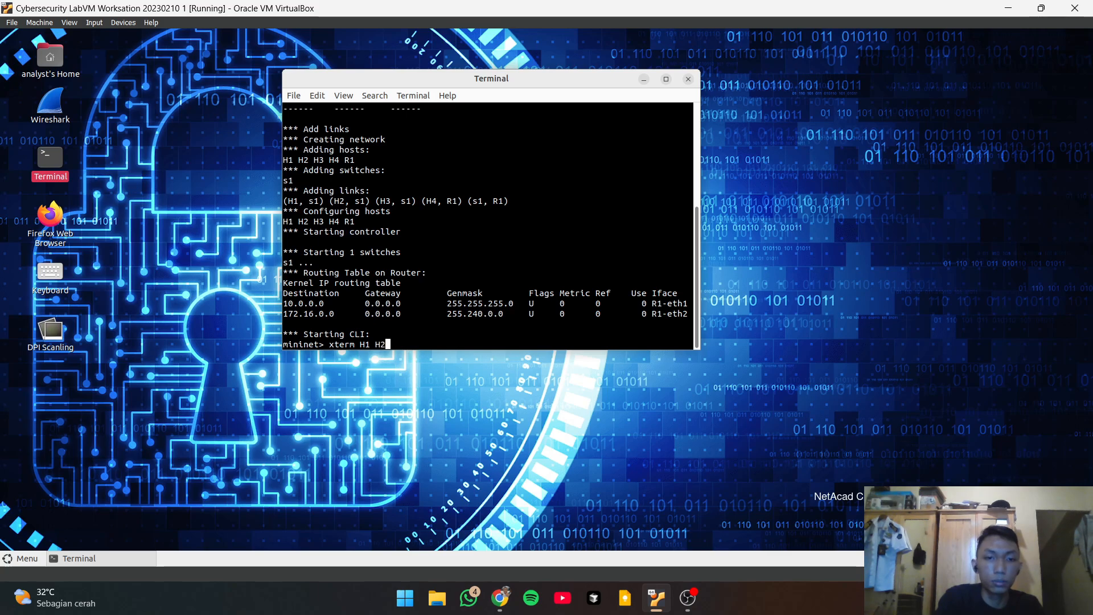
key(Return)
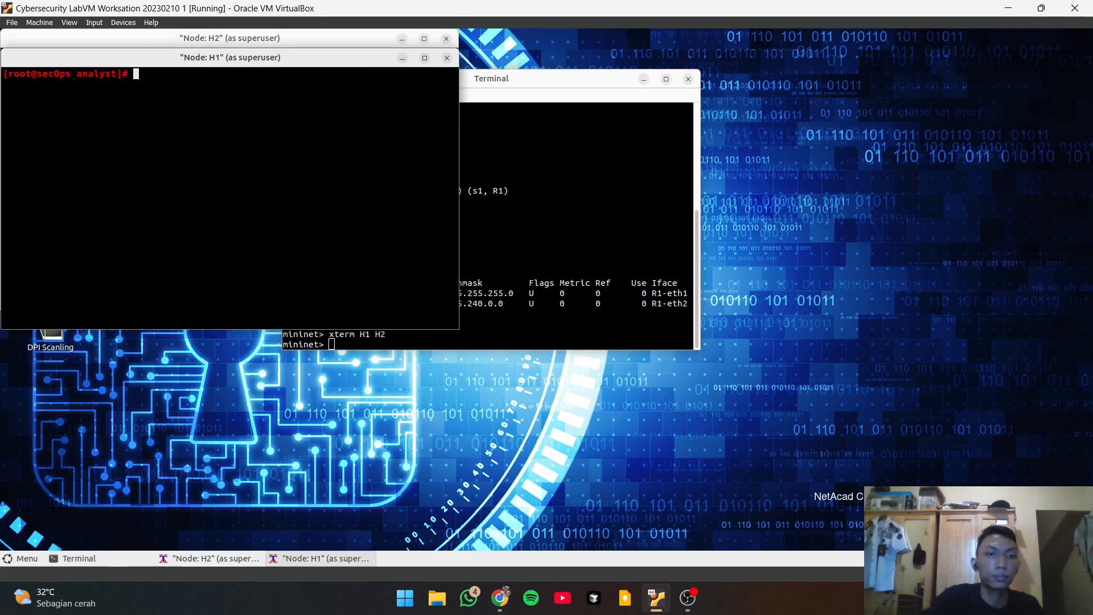
drag(307, 41, 902, 61)
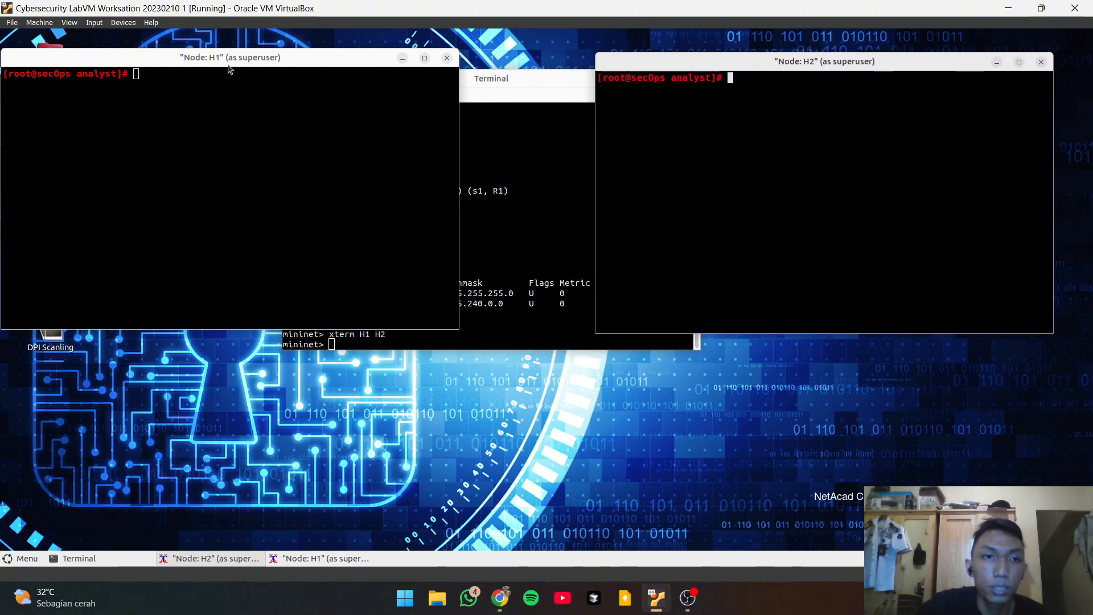
click(283, 161)
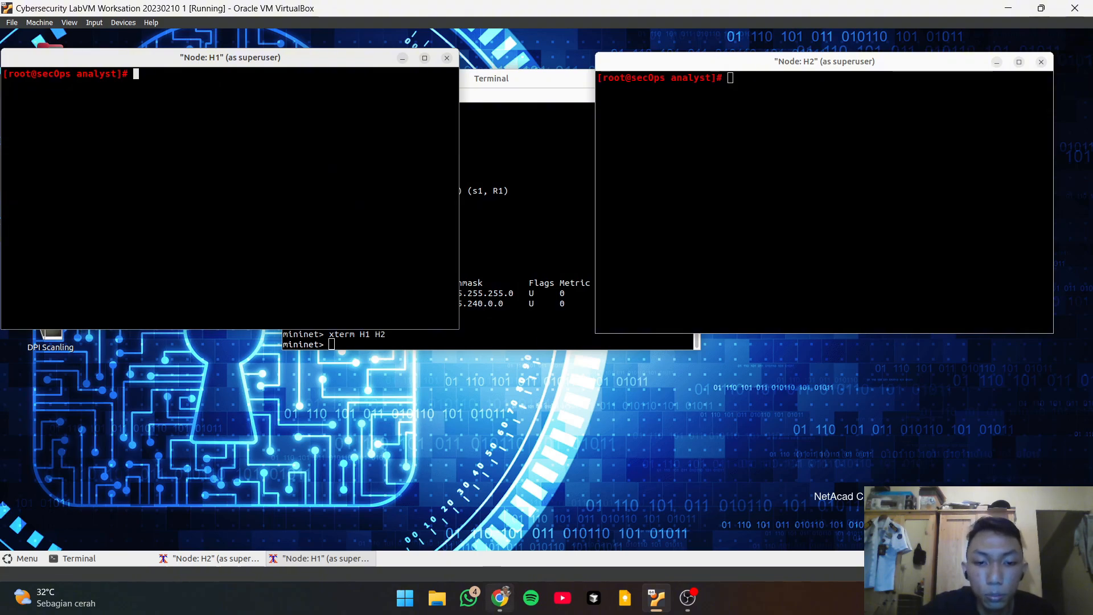
Look up the start_tftpd.sh command for H1 in the lab guide in Chrome and read on to the file creation steps
click(504, 608)
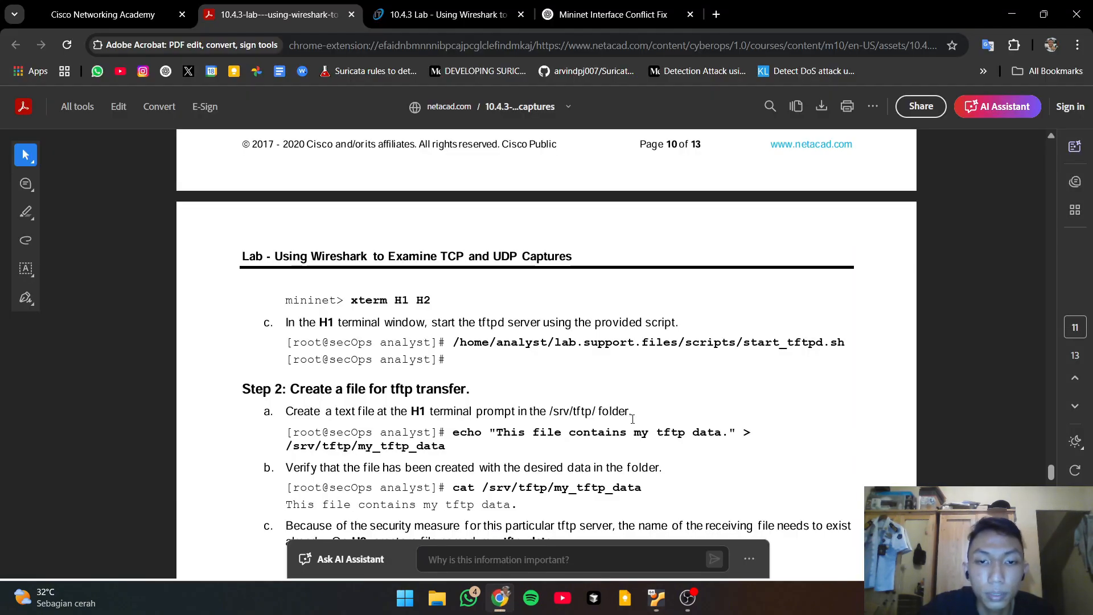
scroll(640, 419, down, 3)
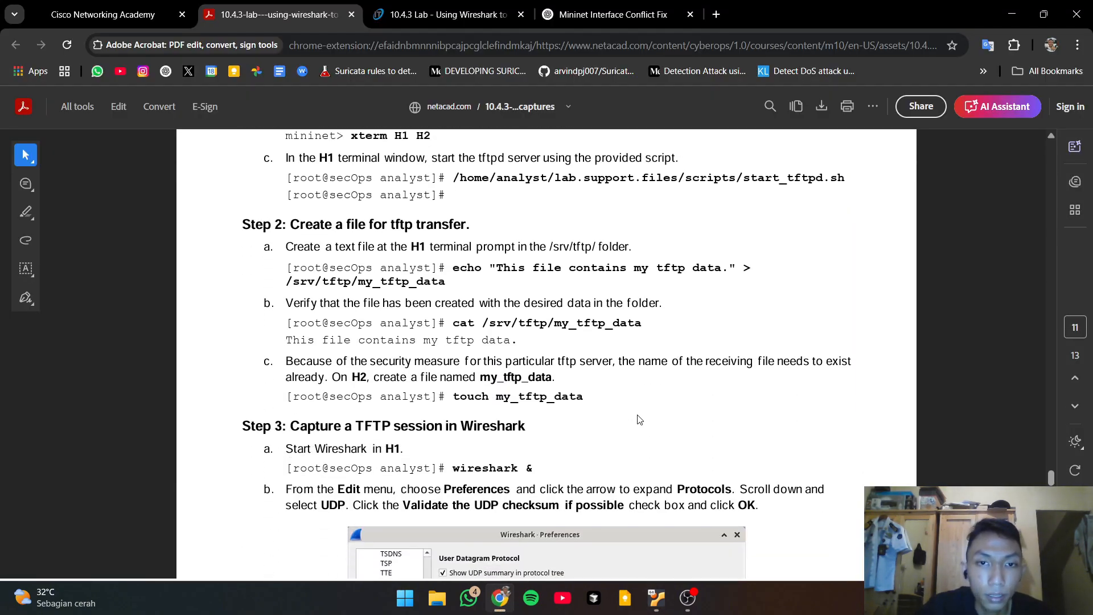
scroll(639, 419, up, 1)
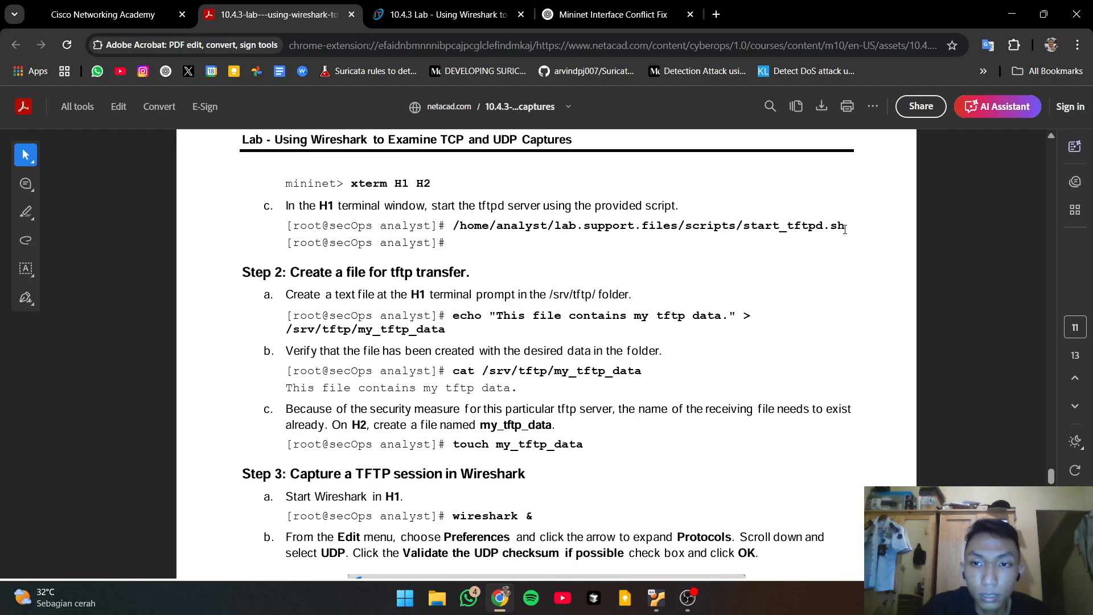
drag(845, 228, 455, 228)
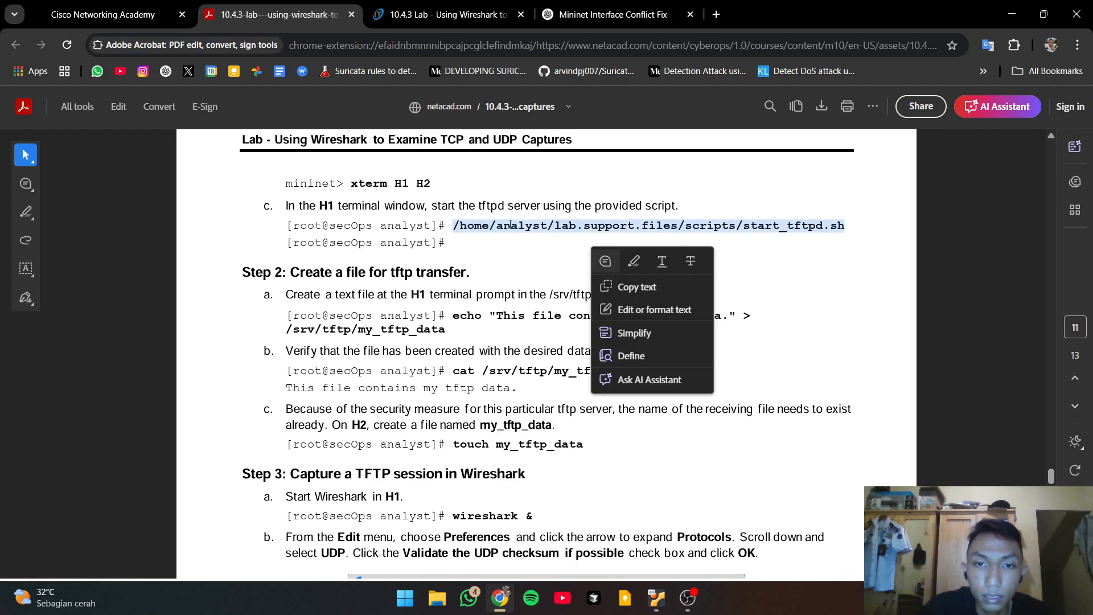
click(465, 438)
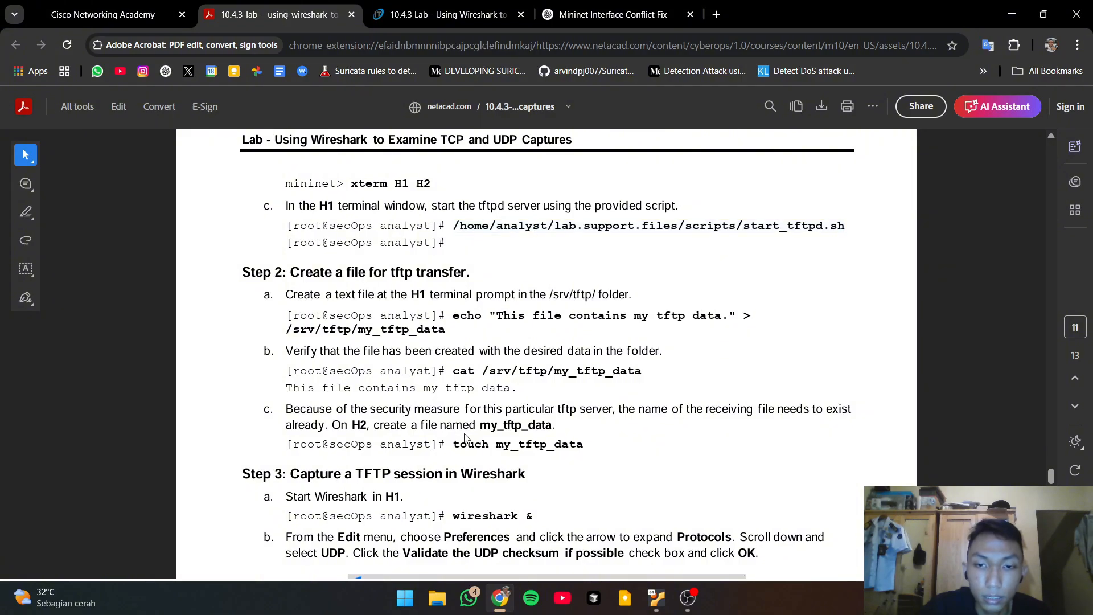
click(688, 603)
click(688, 604)
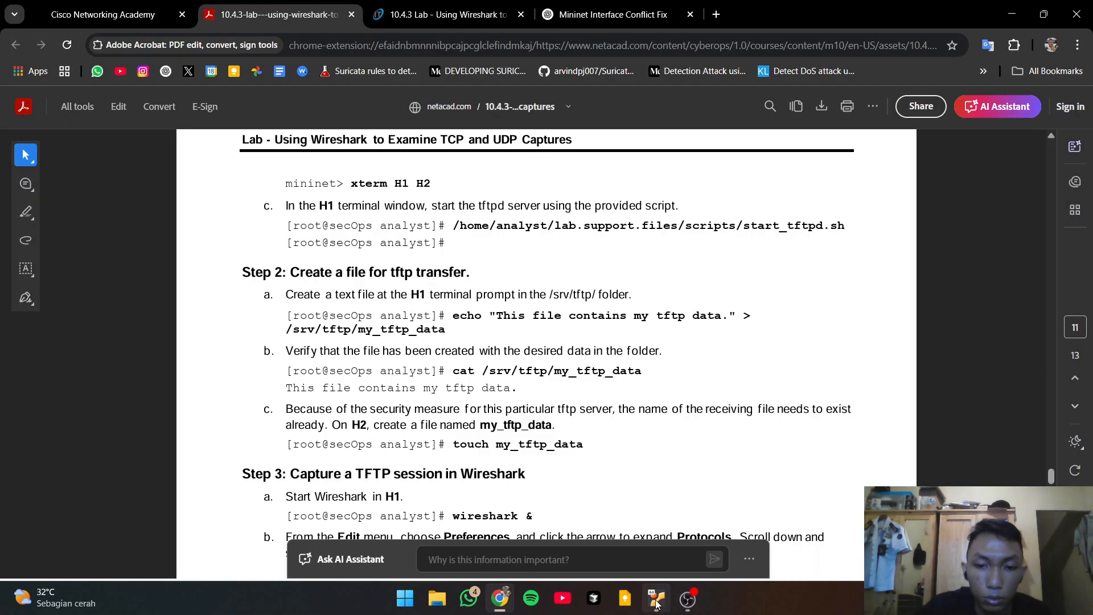
Switch to the VirtualBox LabVM and enter the script path /home/analyst/lab.support.files/ at the H1 prompt, checking it against the lab guide in Chrome
click(657, 598)
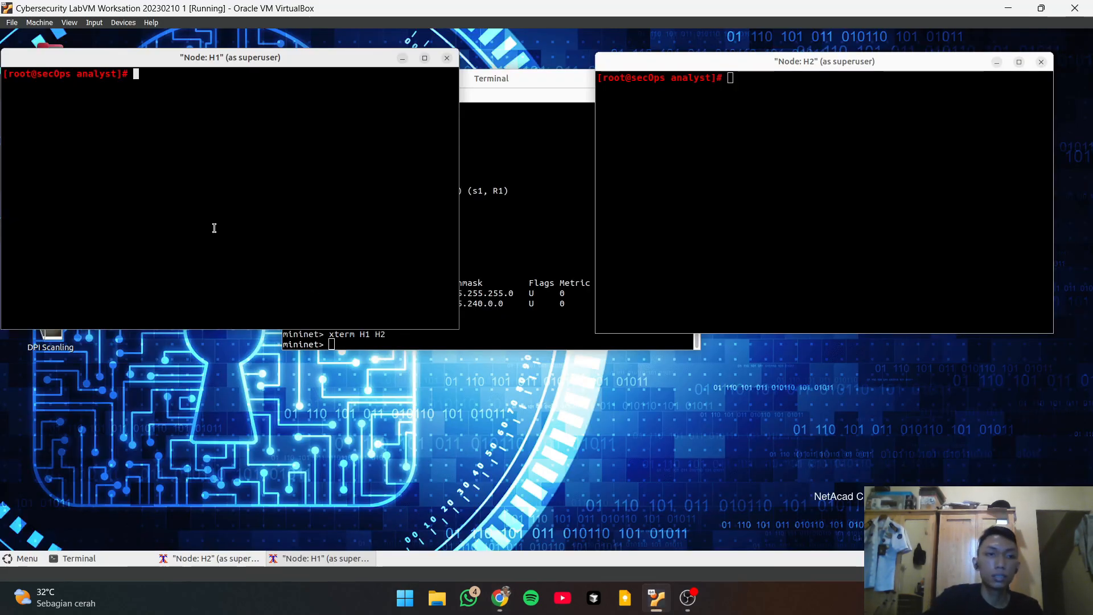
text(/ho)
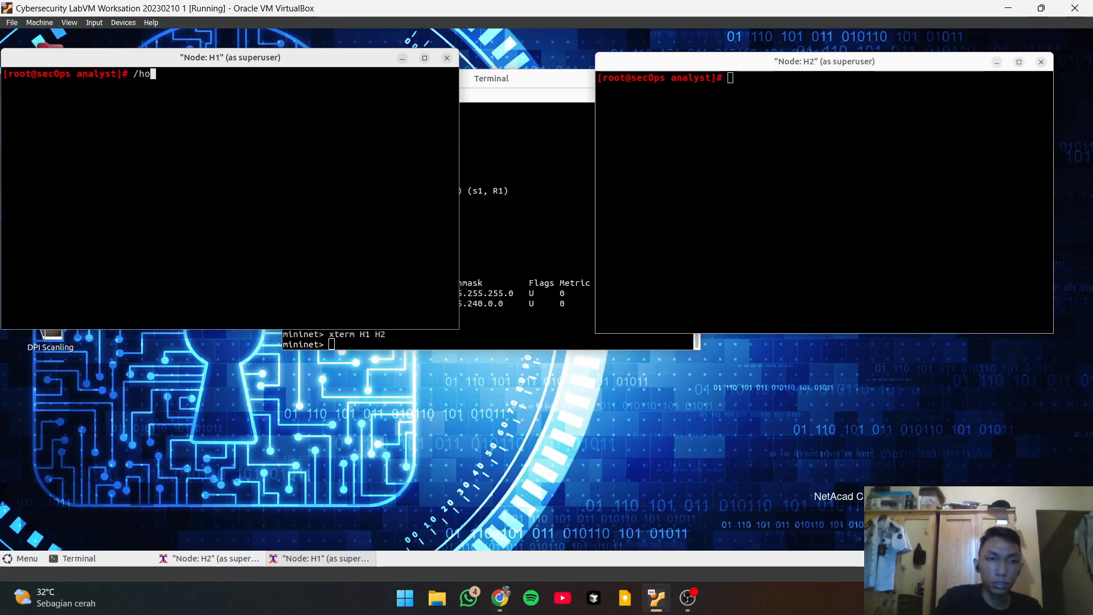
text(me/anayl)
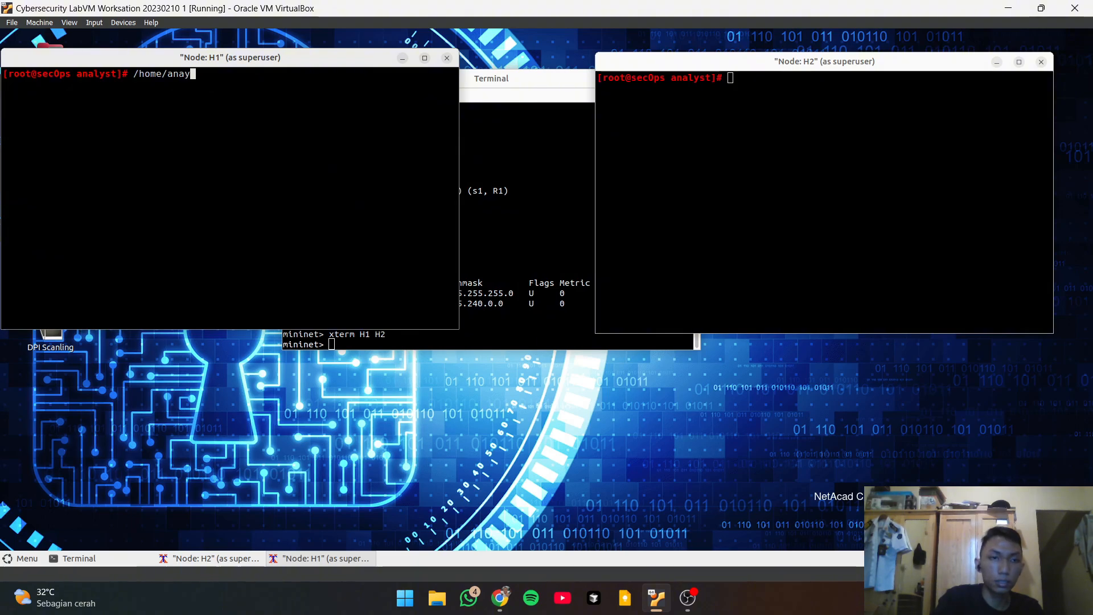
key(BackSpace)
key(BackSpace)
text(lysts)
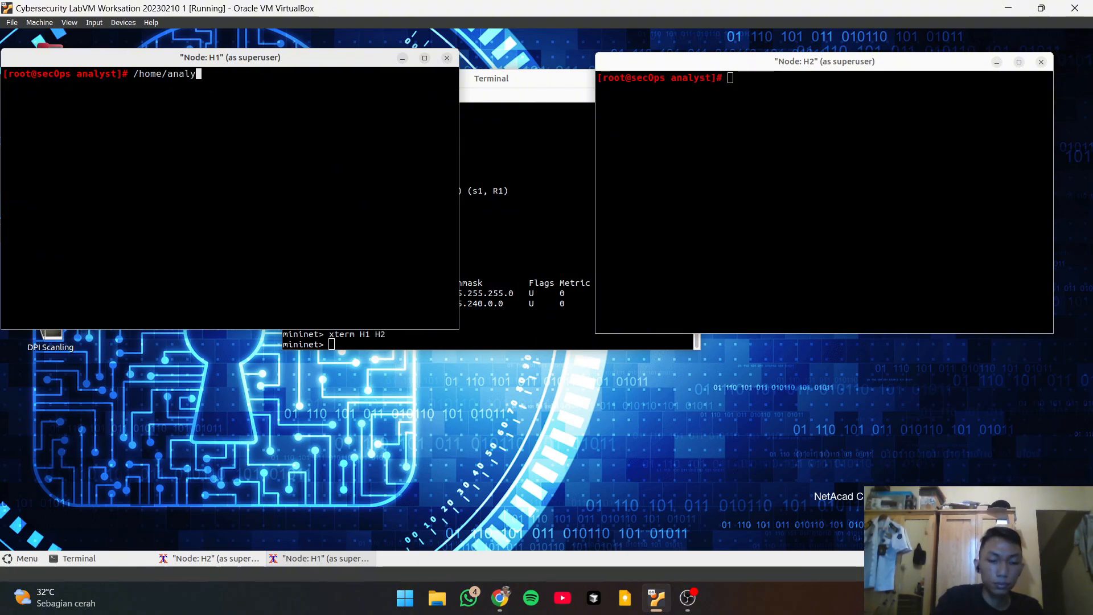
key(BackSpace)
text(/)
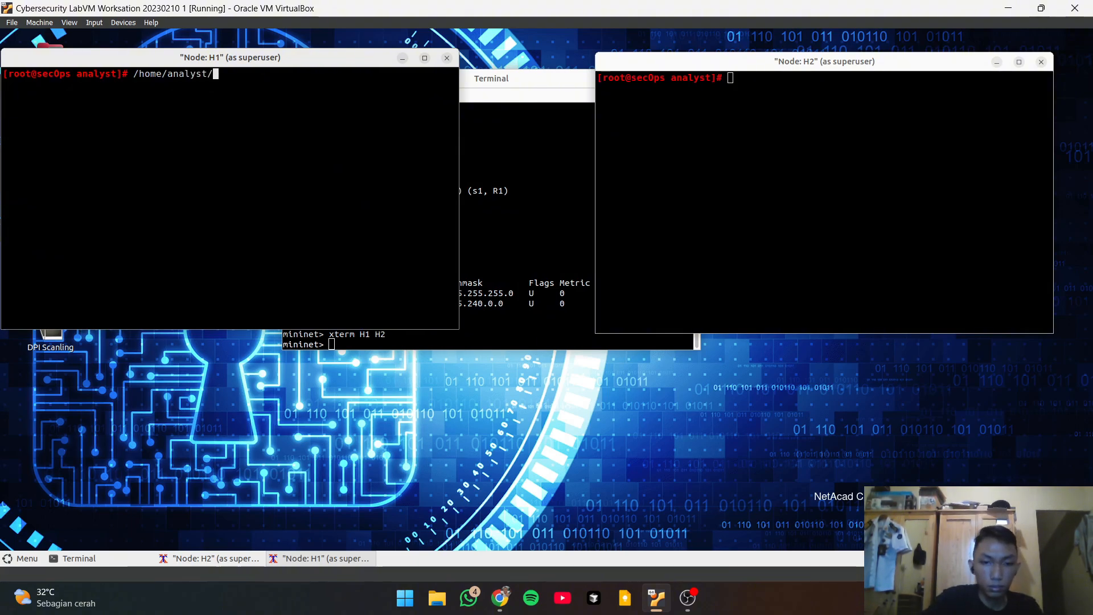
click(500, 598)
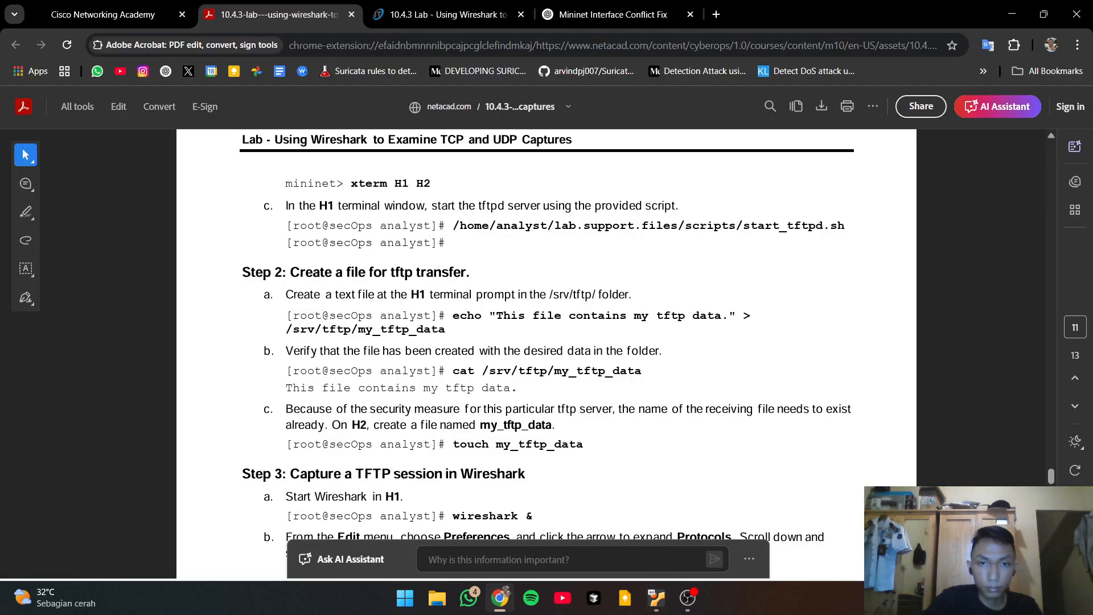
click(500, 598)
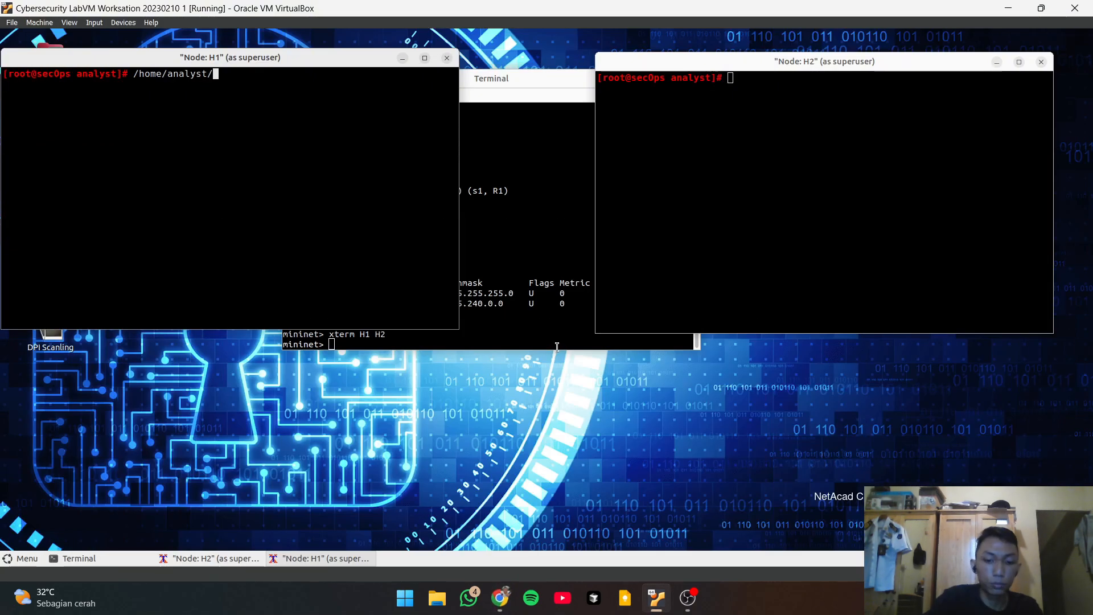
text(lab.sup)
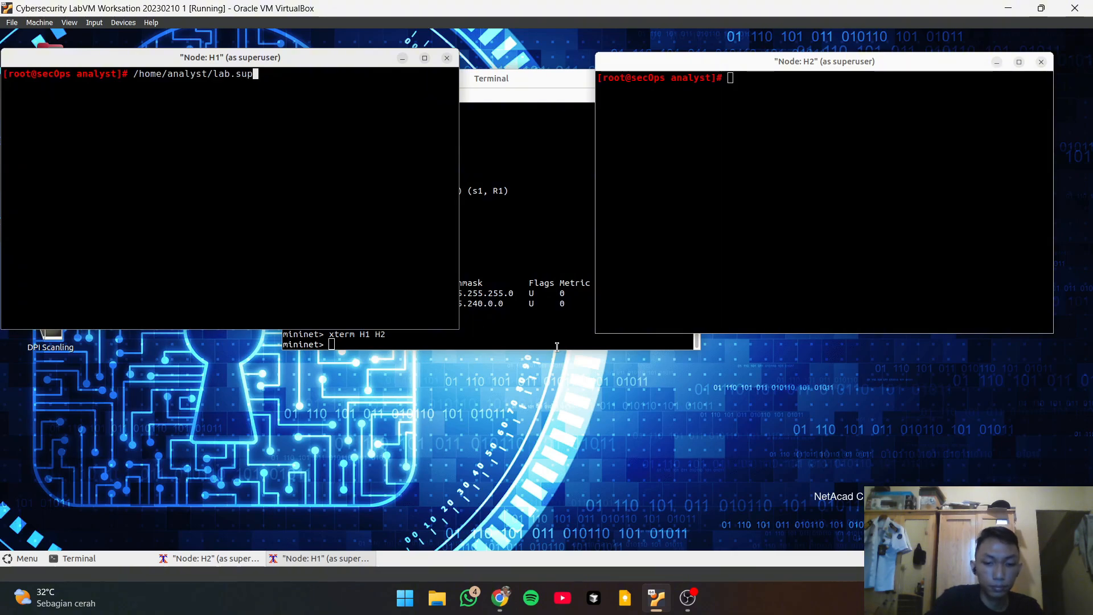
text(port.files/)
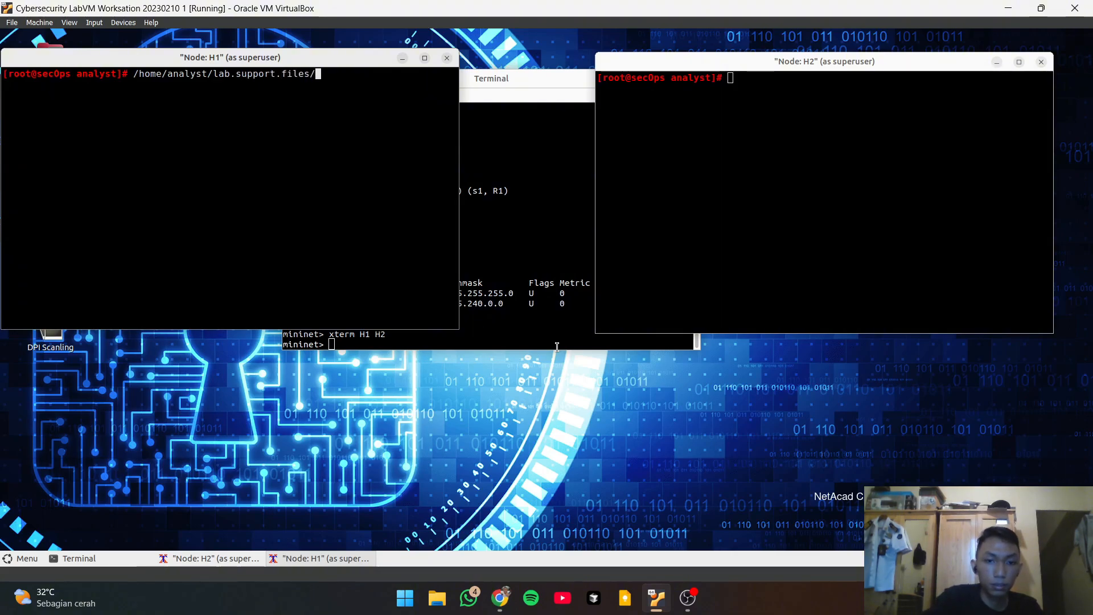
Recheck the path in Chrome's lab guide, then complete the H1 command in VirtualBox with scripts/start_tftpd.sh and run it to start the tftpd server
click(500, 597)
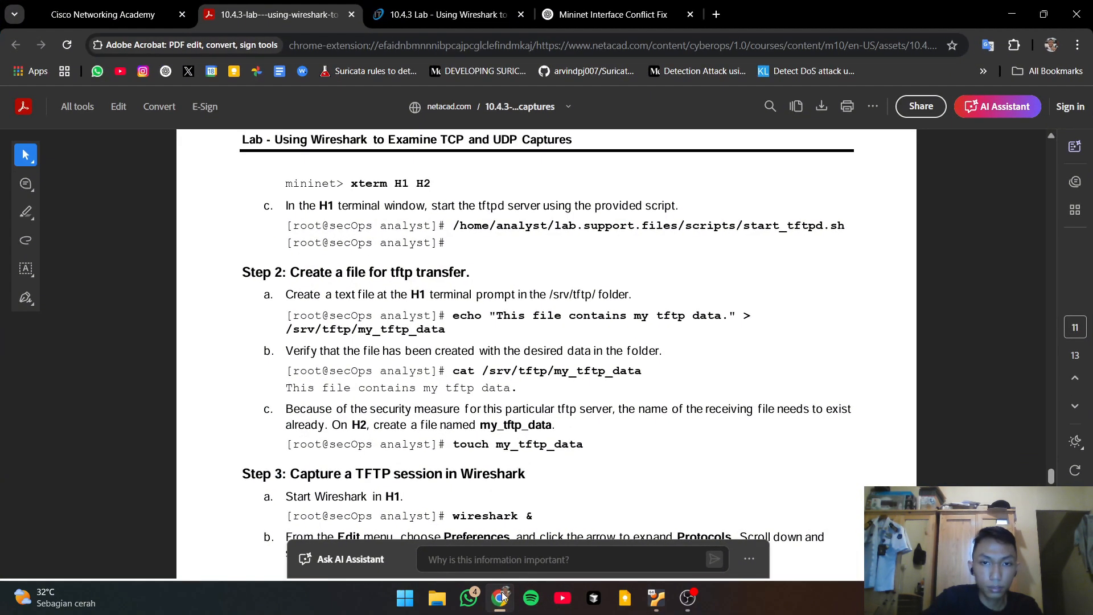
click(501, 598)
text(scrip)
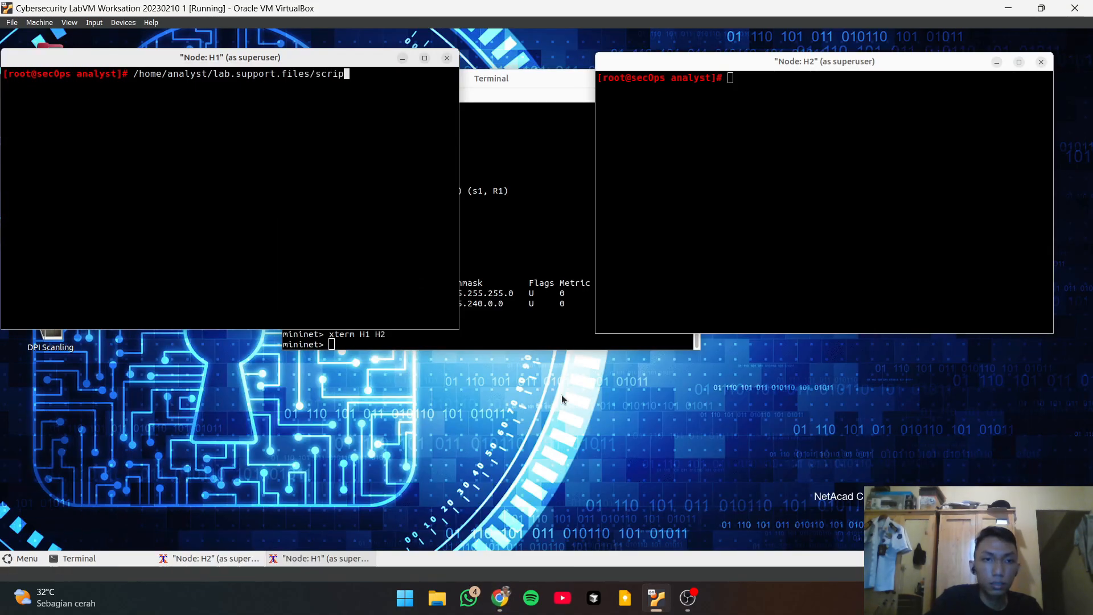
text(ts/)
text(start_f)
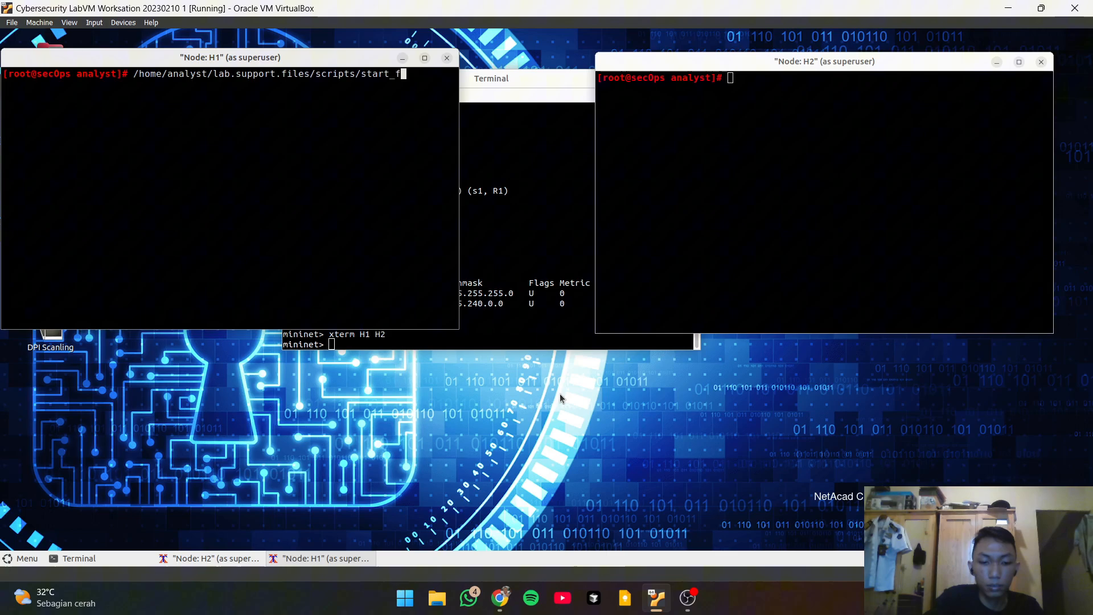
key(BackSpace)
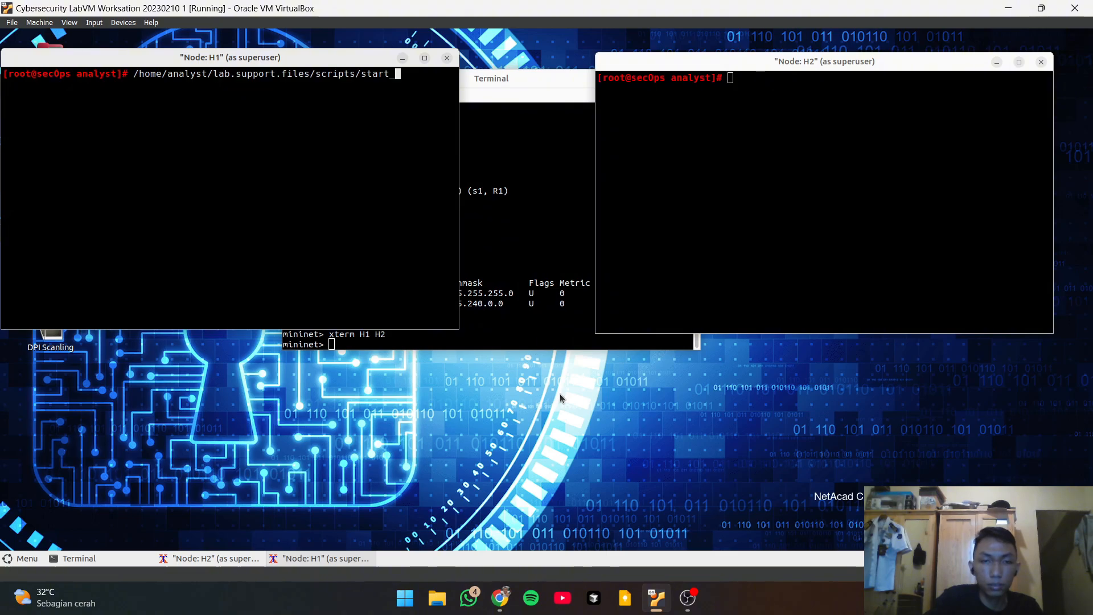
text(tft)
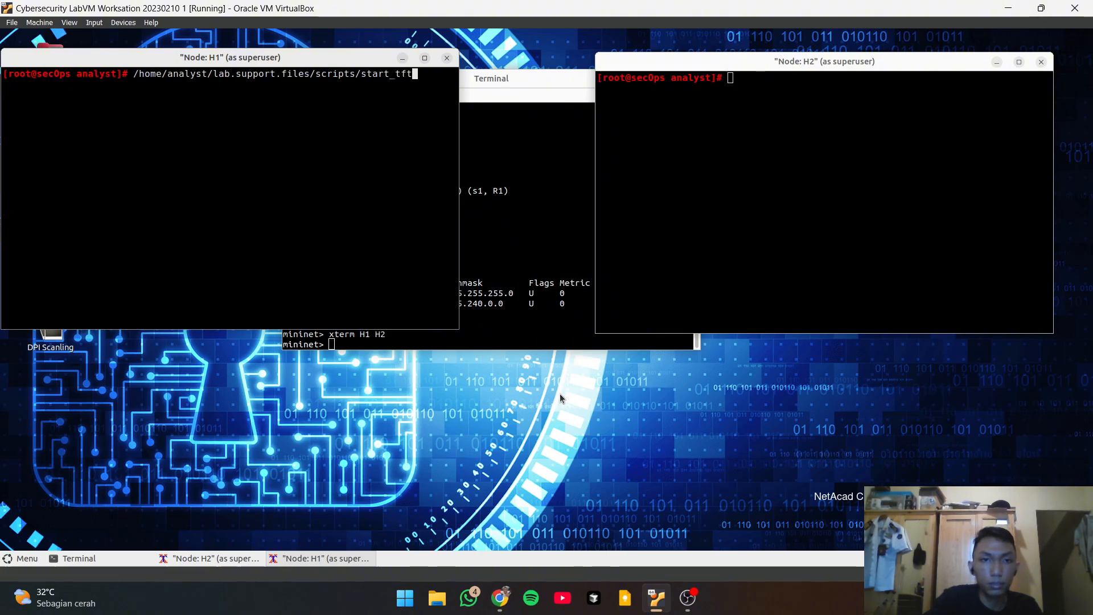
text(p)
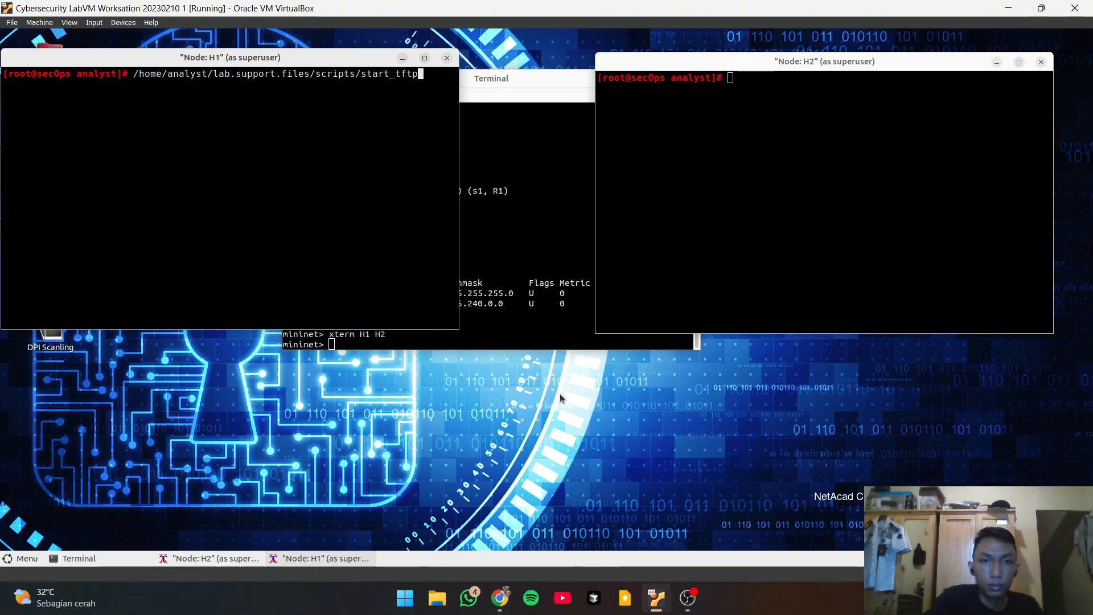
text(d.sh)
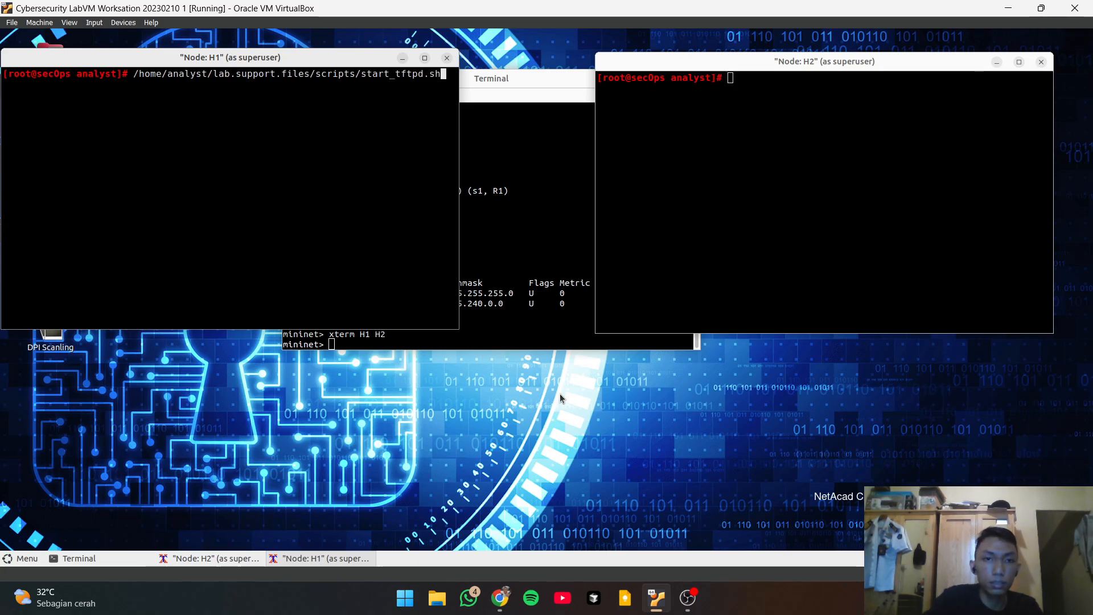
key(Return)
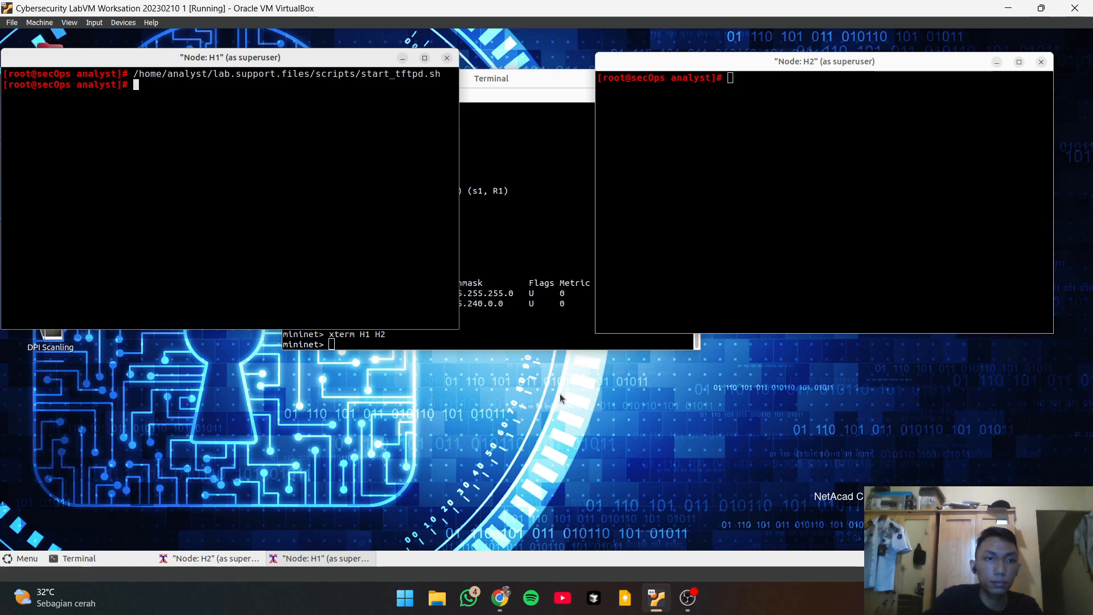
Switch to the lab guide in Chrome and read how to create the TFTP transfer file and start the Wireshark capture
click(499, 599)
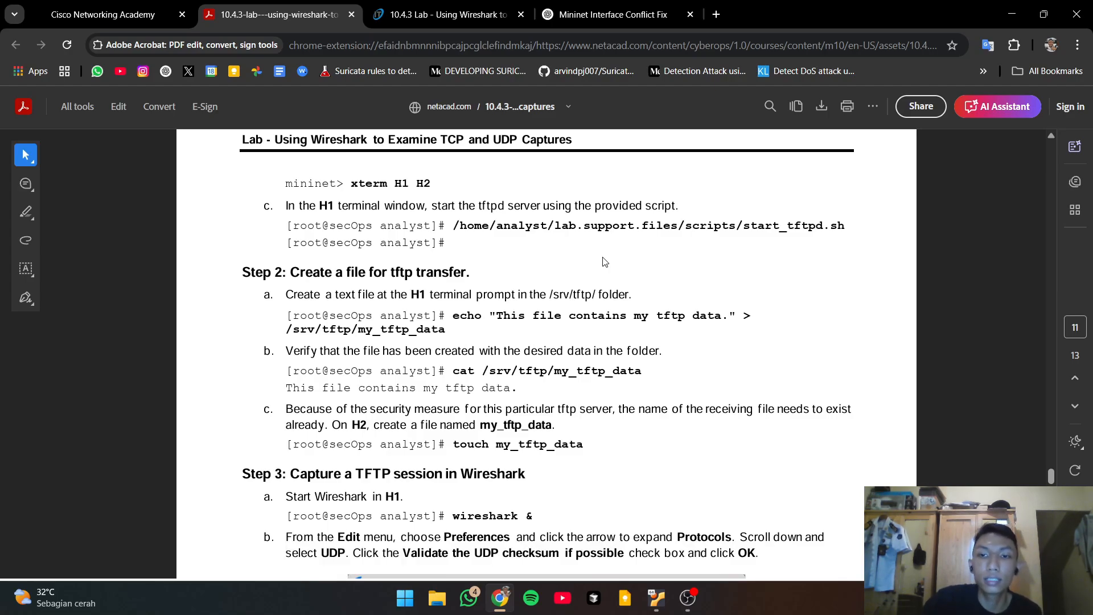
scroll(604, 261, down, 2)
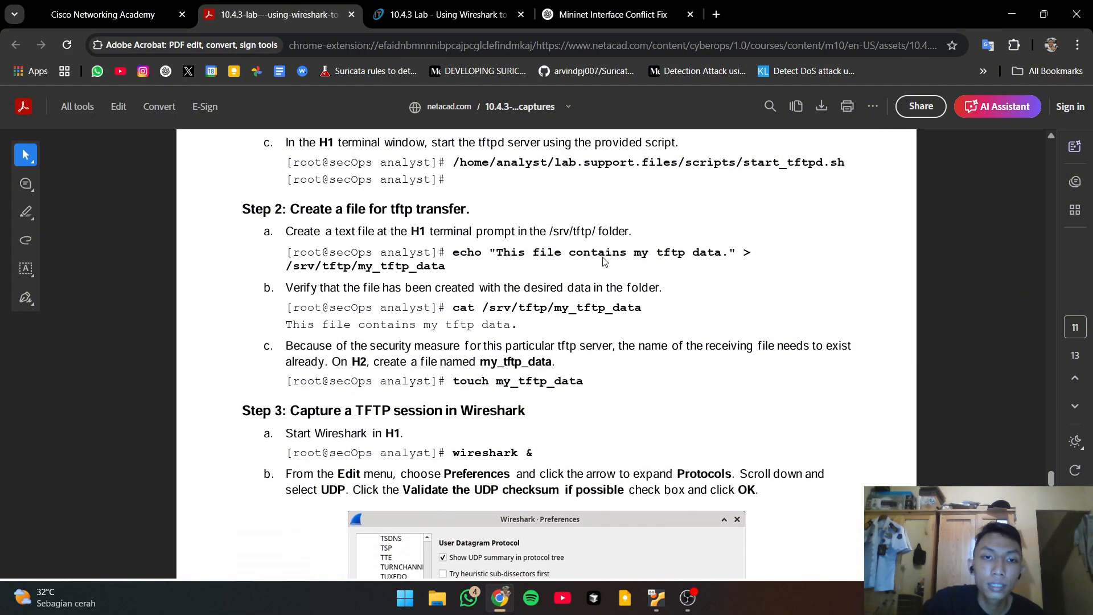
scroll(604, 262, down, 1)
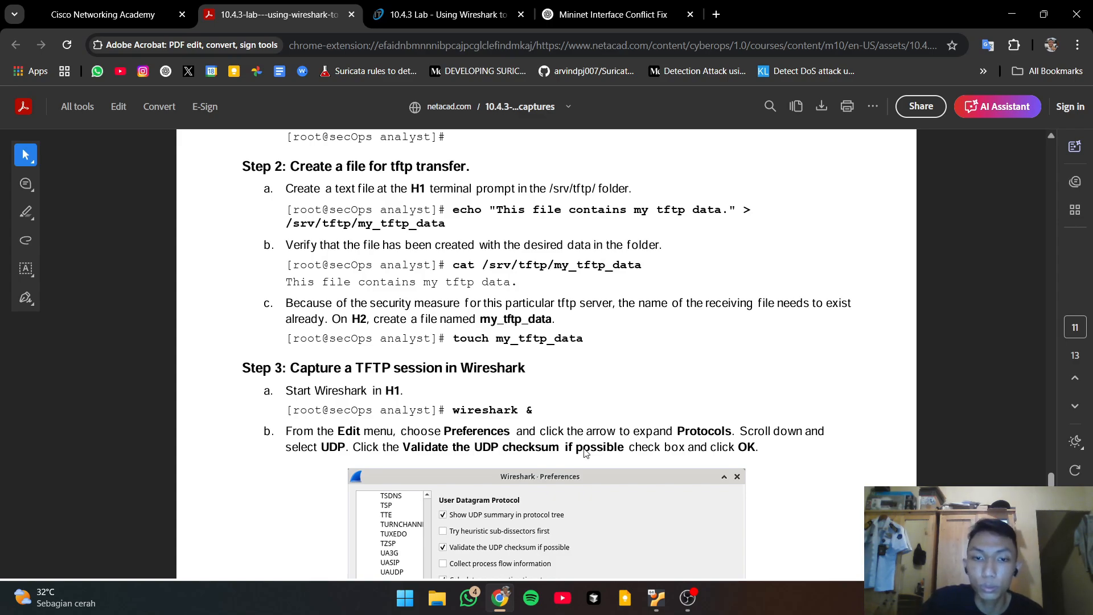
mouse_move(523, 567)
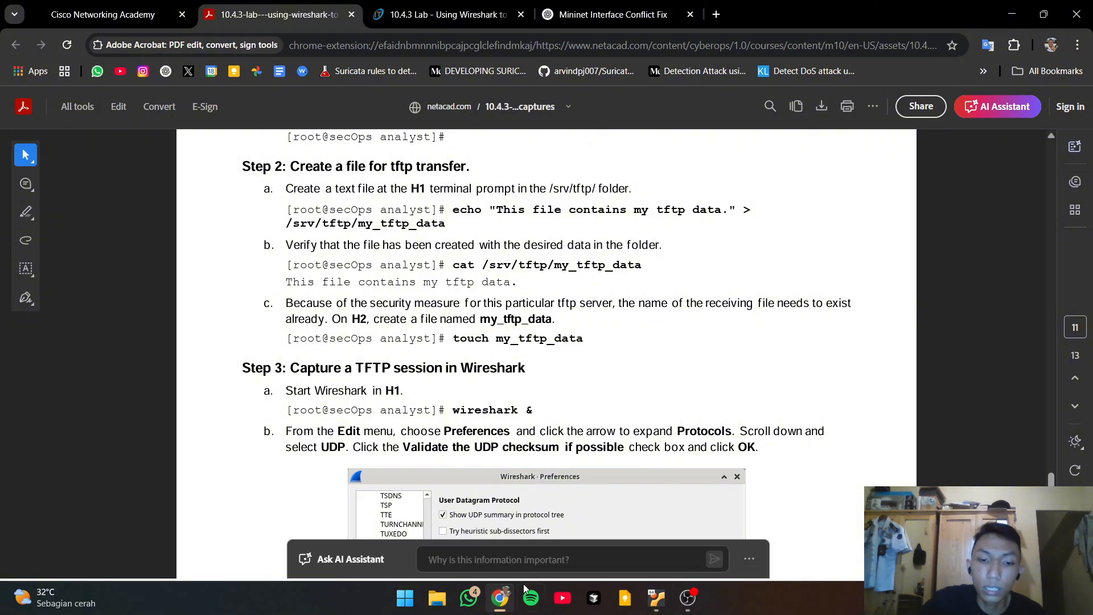
Return to the VirtualBox LabVM and enter cat "ini adalah teks contoh" on a fresh H1 prompt
click(500, 598)
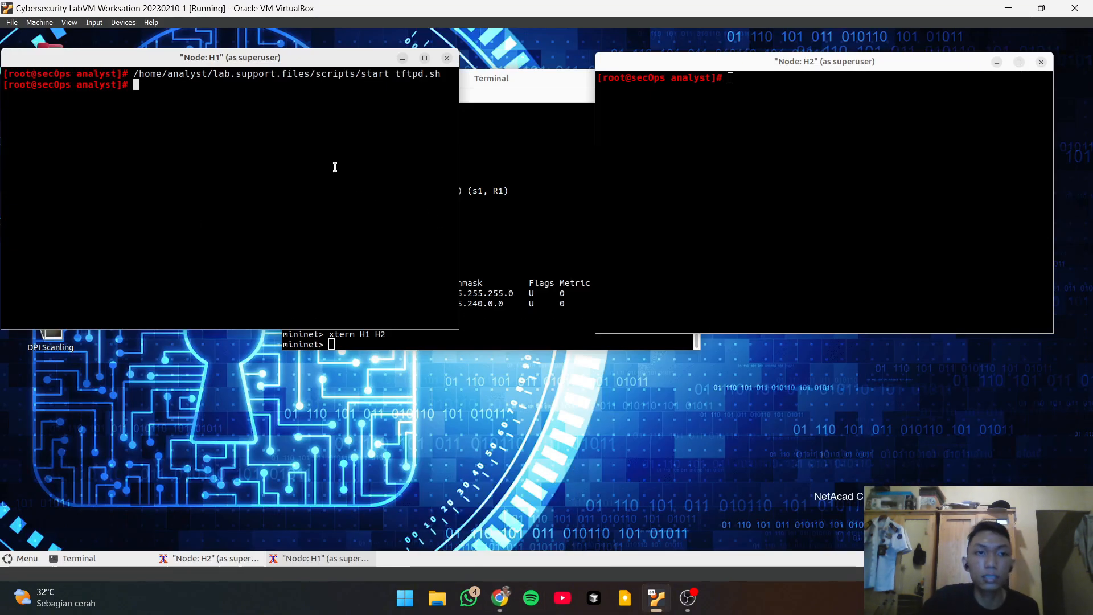
key(Return)
key(Return)
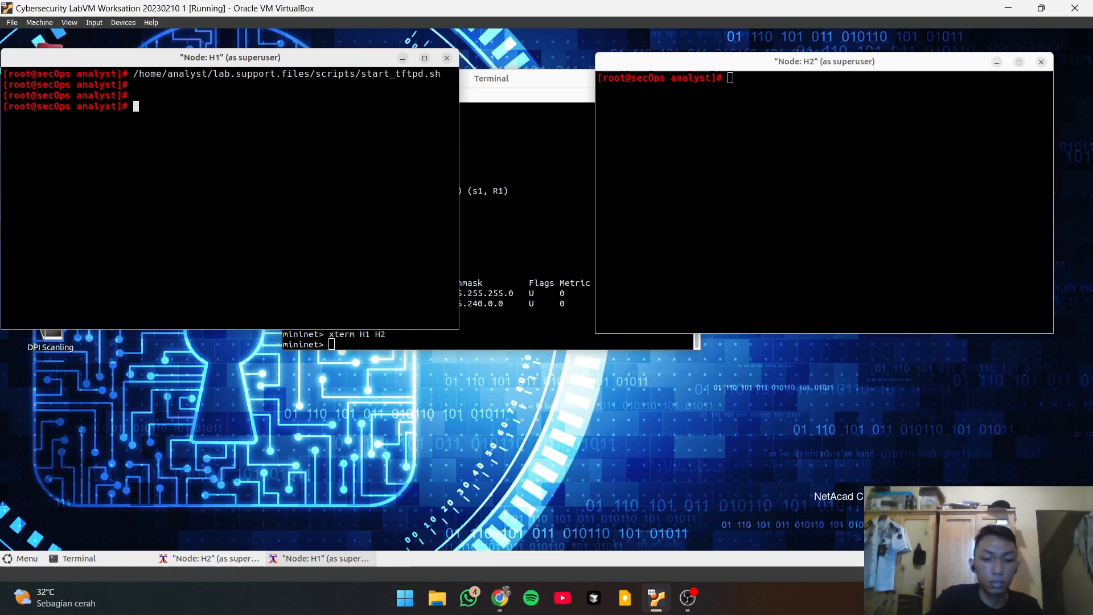
text(cat ")
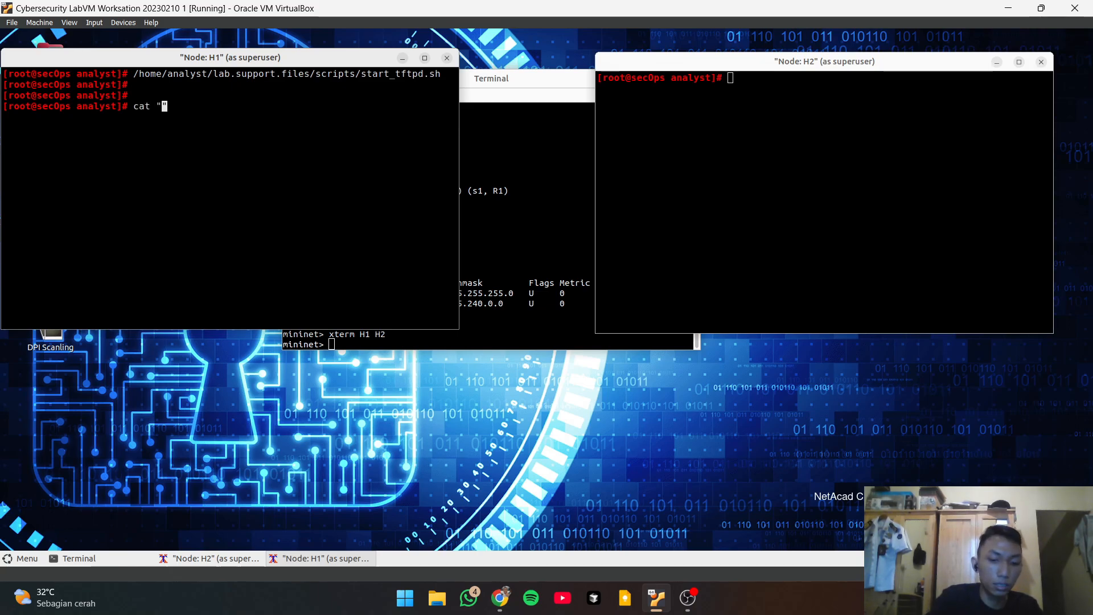
text(i)
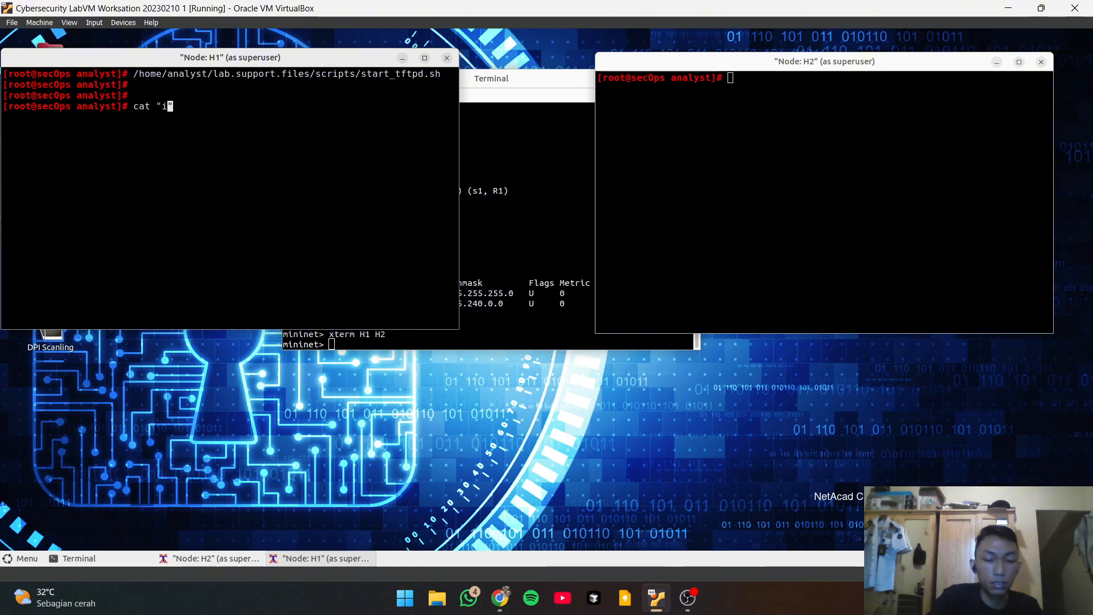
text(ni a)
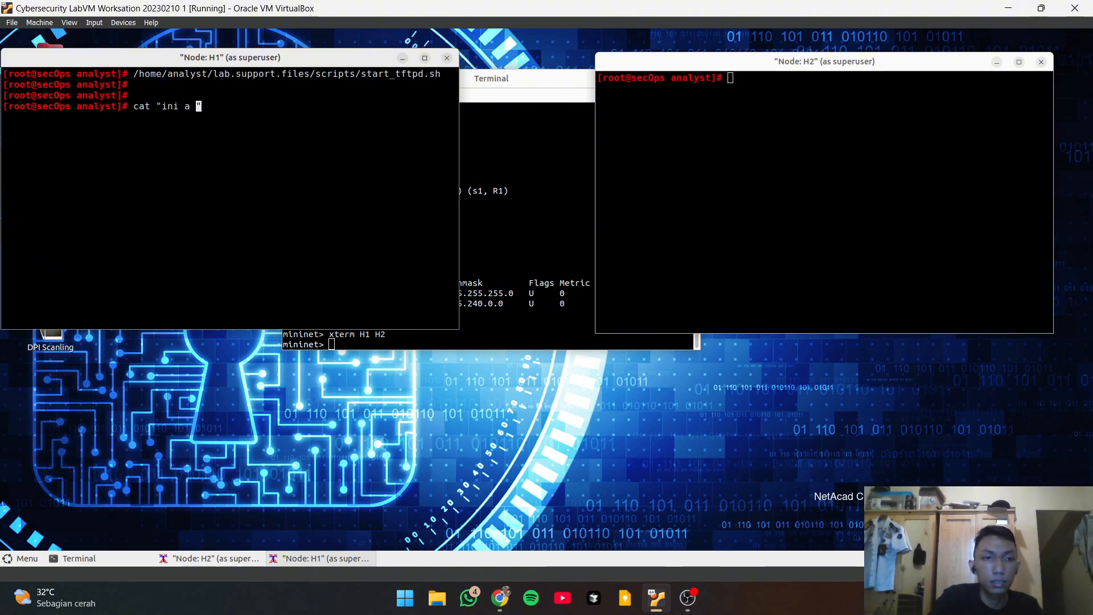
key(BackSpace)
text(dalah te)
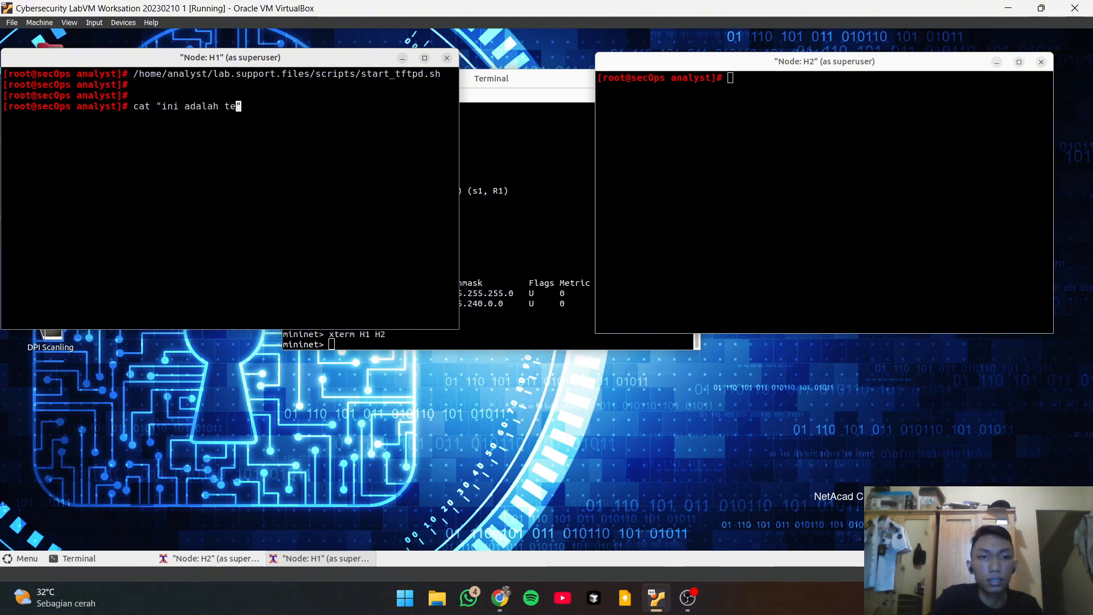
text(ks contoh")
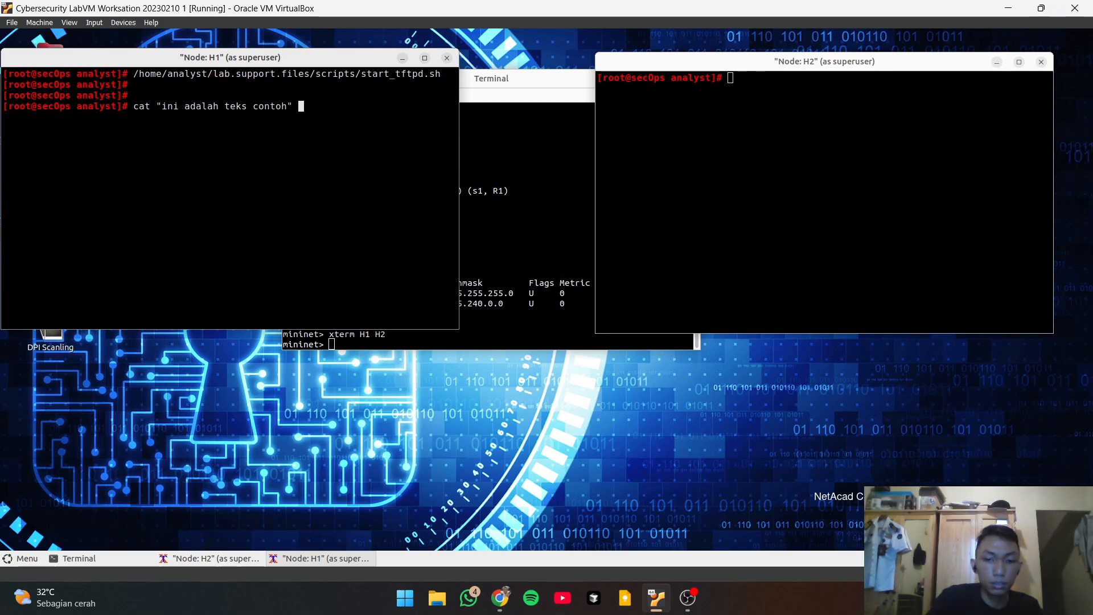
Check the destination path in Chrome's lab guide, then return to VirtualBox and append > /srv/tftp/ to the H1 command
click(502, 606)
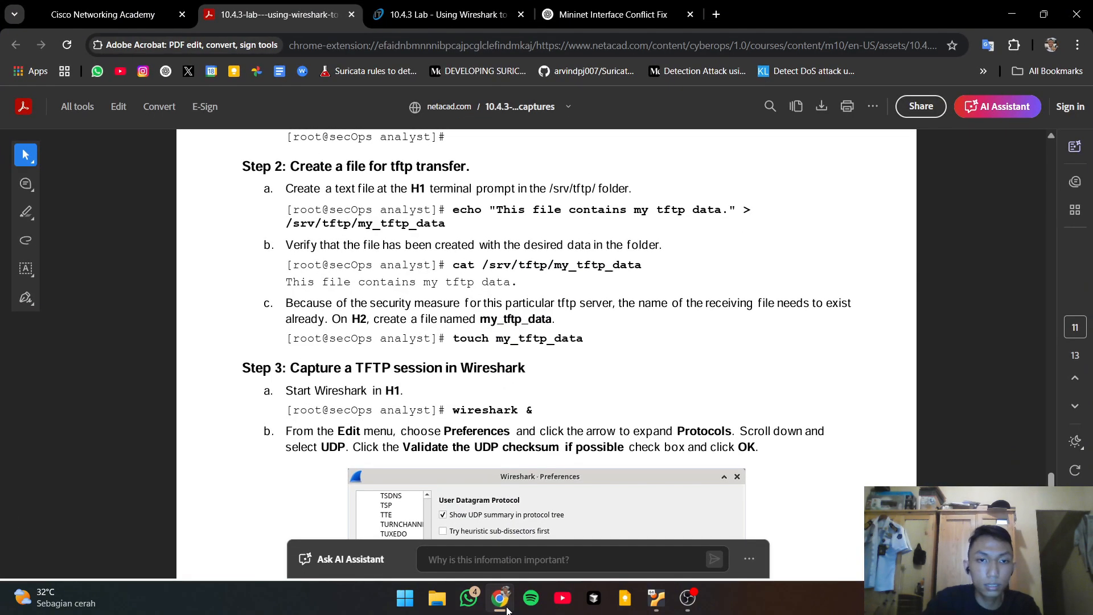
drag(448, 223, 288, 225)
click(655, 243)
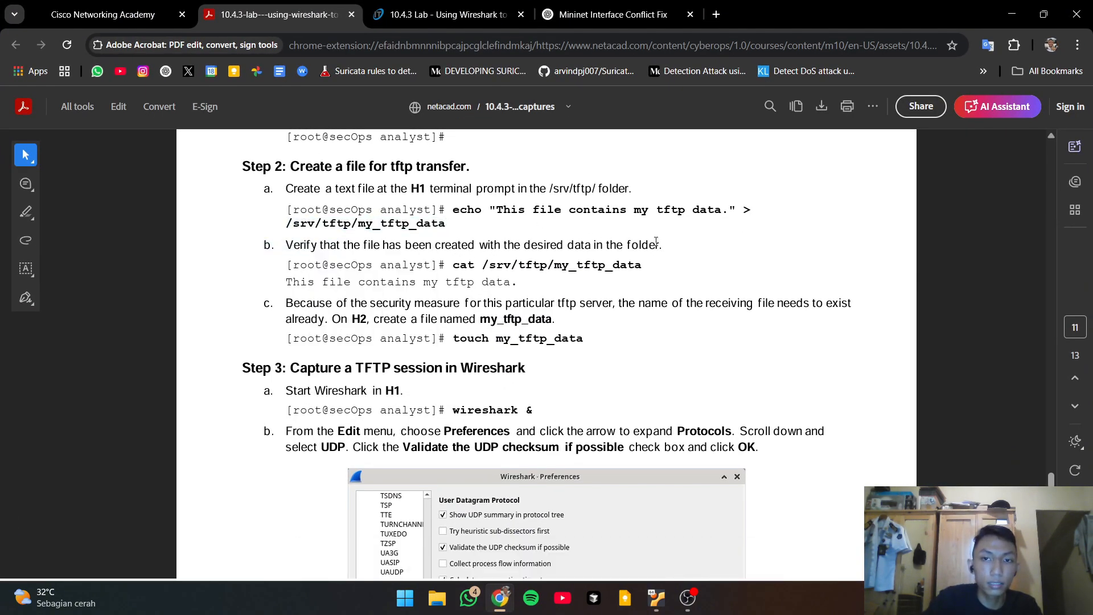
mouse_move(499, 602)
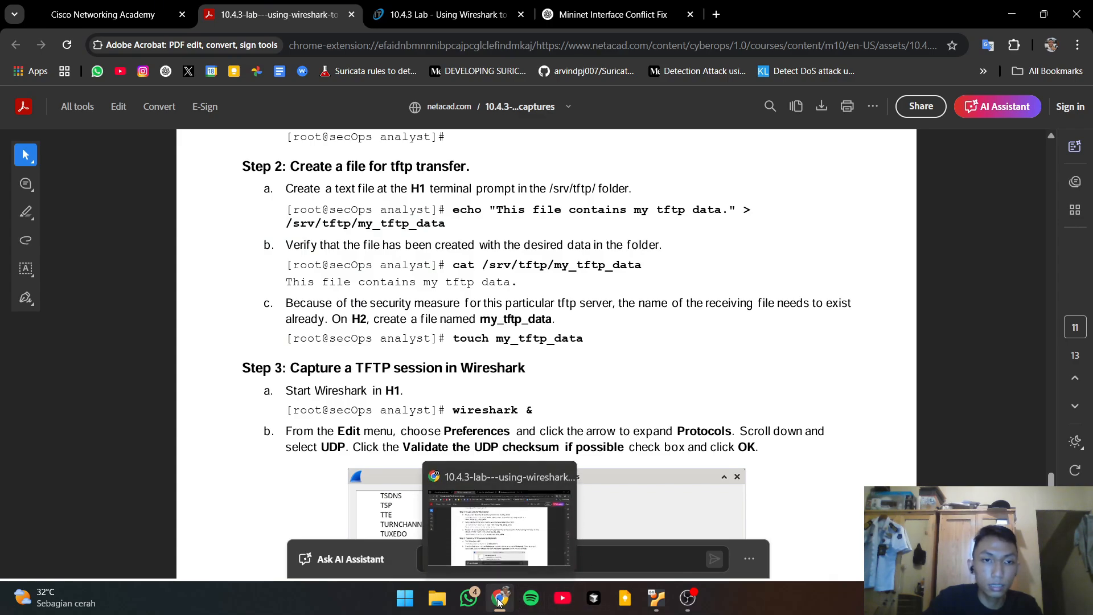
click(498, 602)
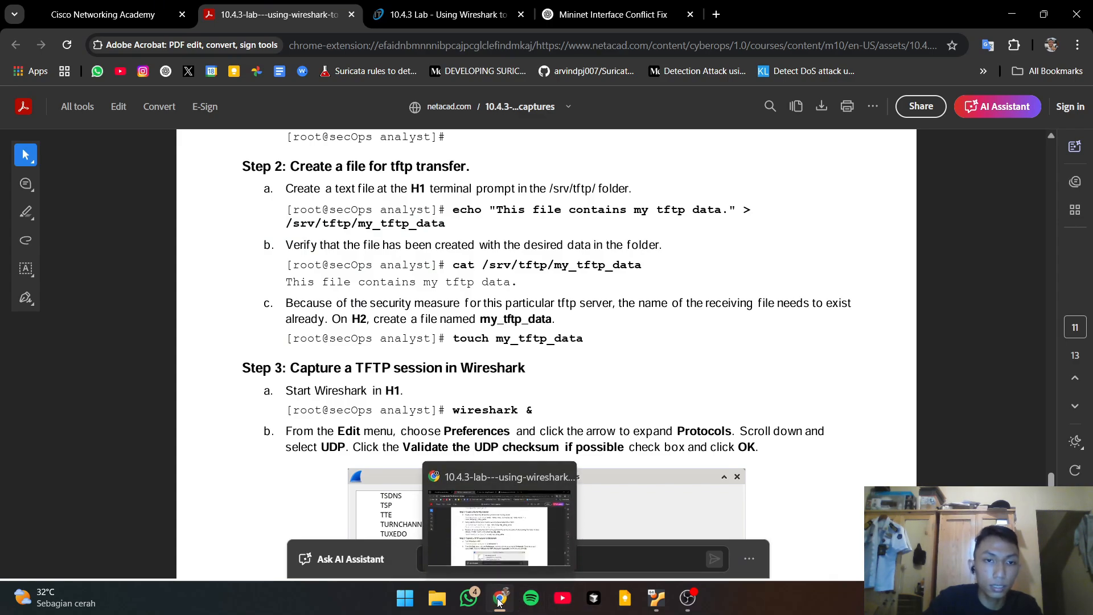
text(> s)
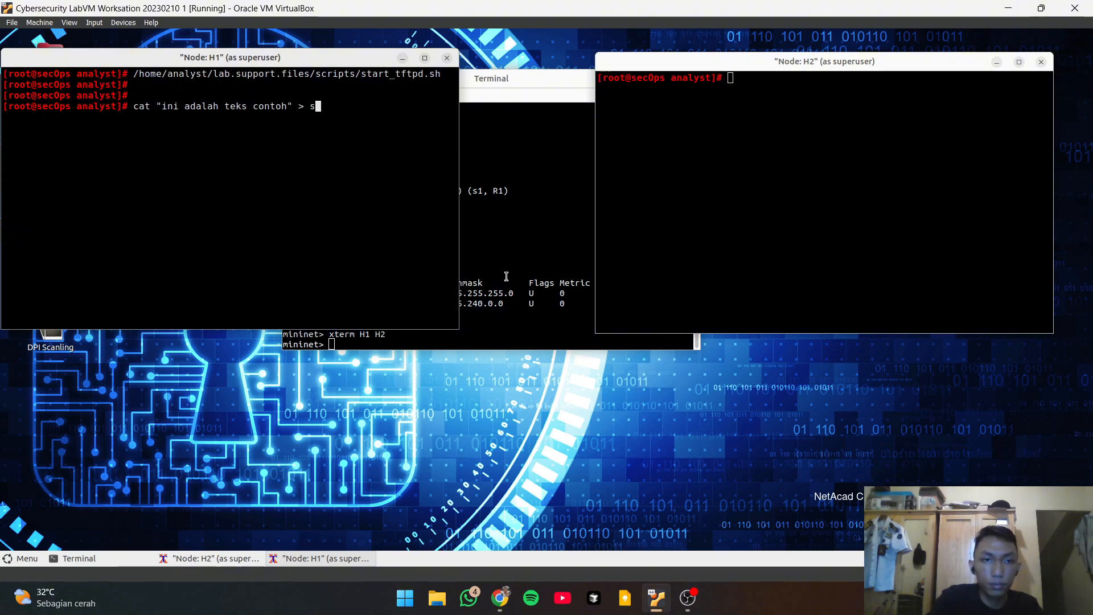
key(BackSpace)
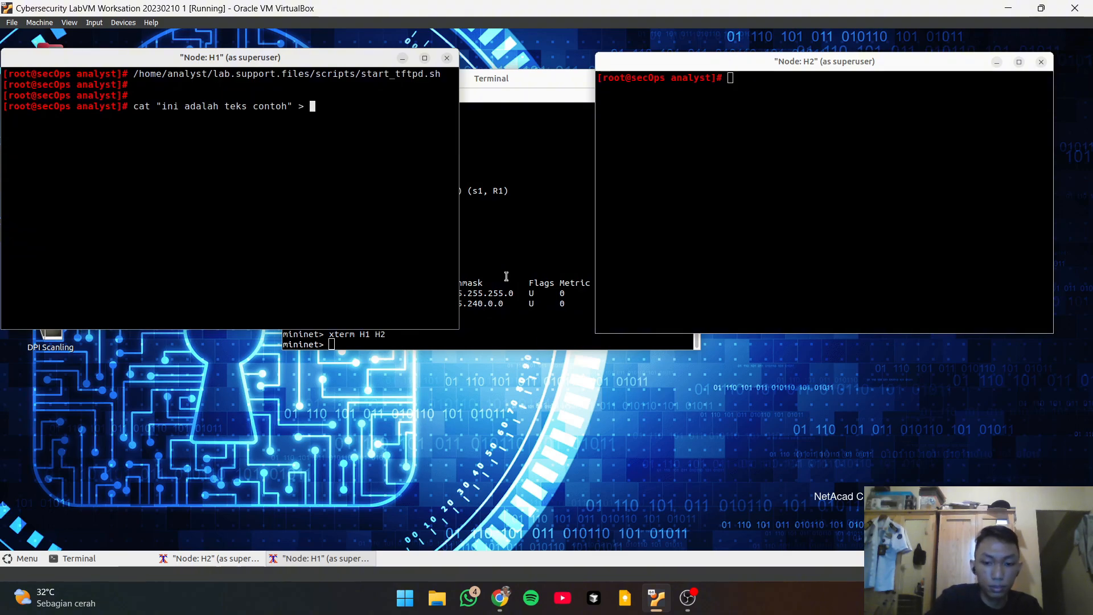
text(/srv/tftp/)
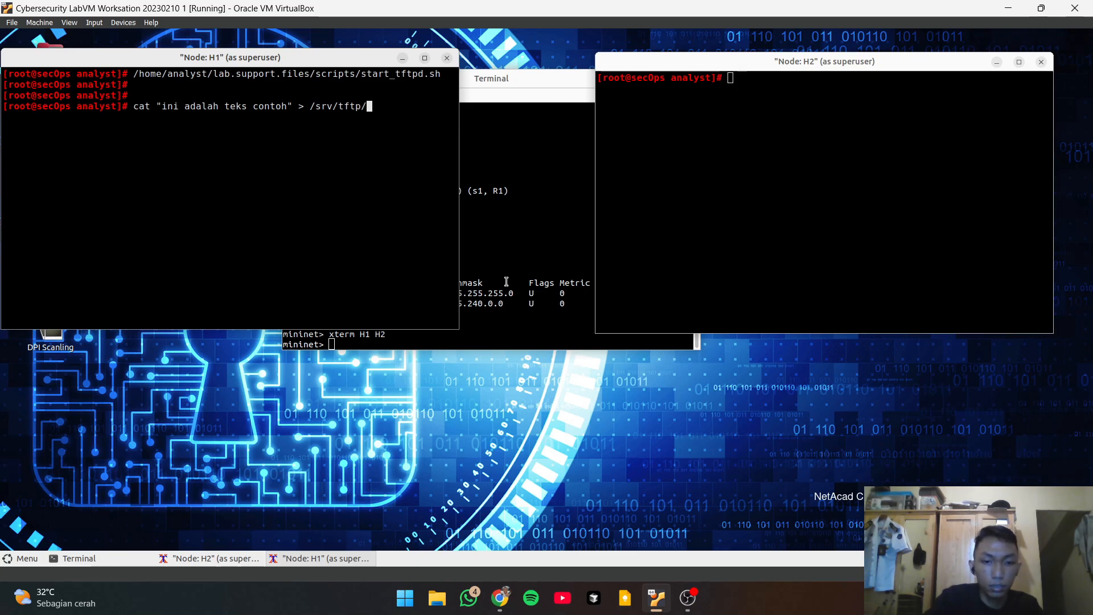
Recheck the file path in Chrome's lab guide, then complete the H1 command in VirtualBox with the file name tess and run it
click(512, 611)
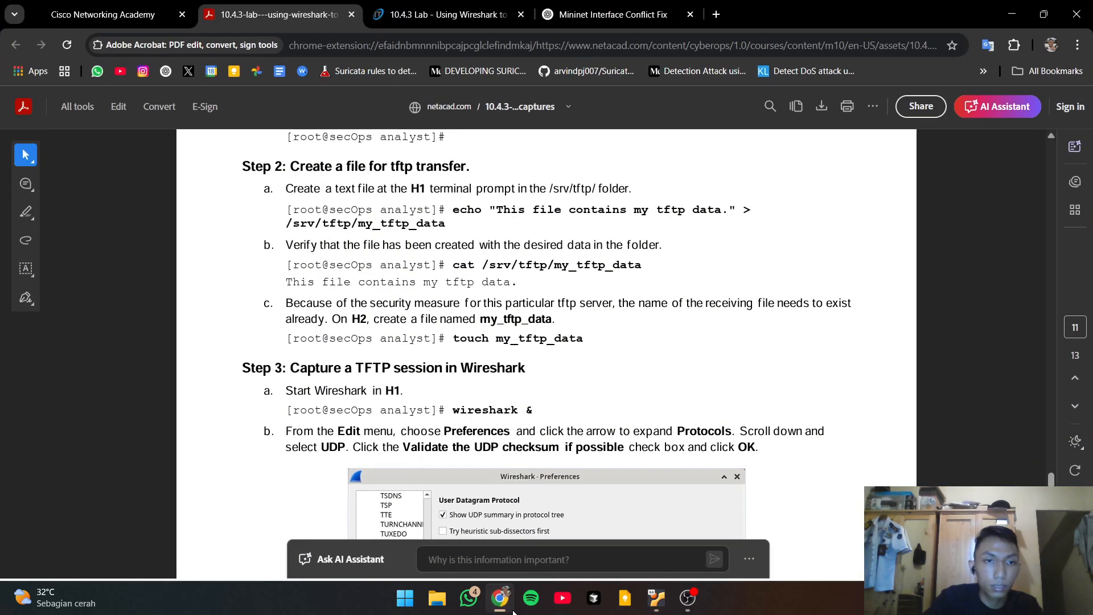
click(510, 608)
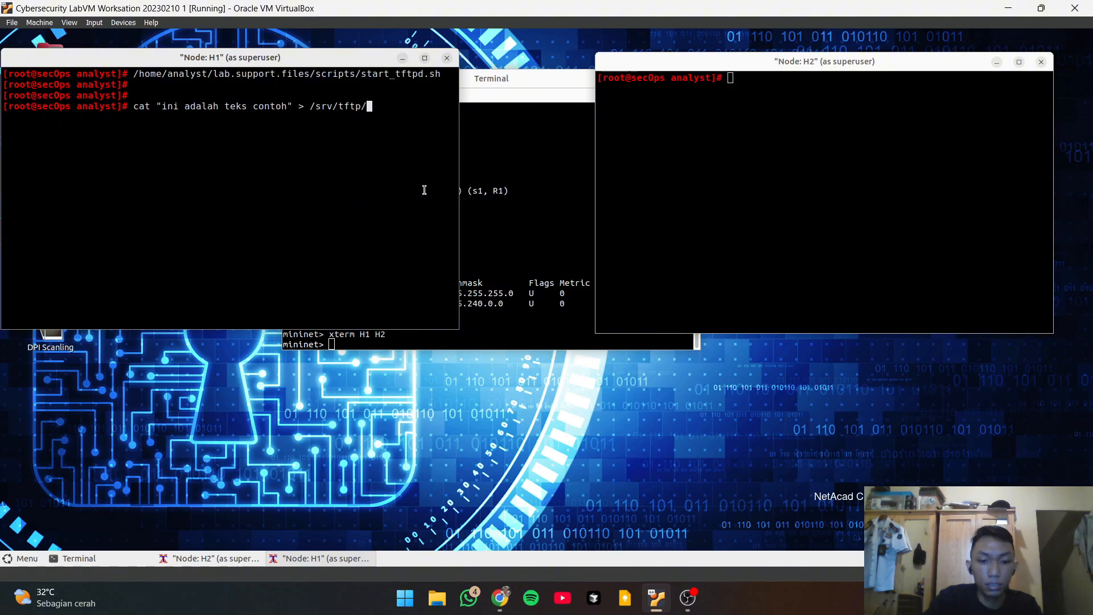
text(tess)
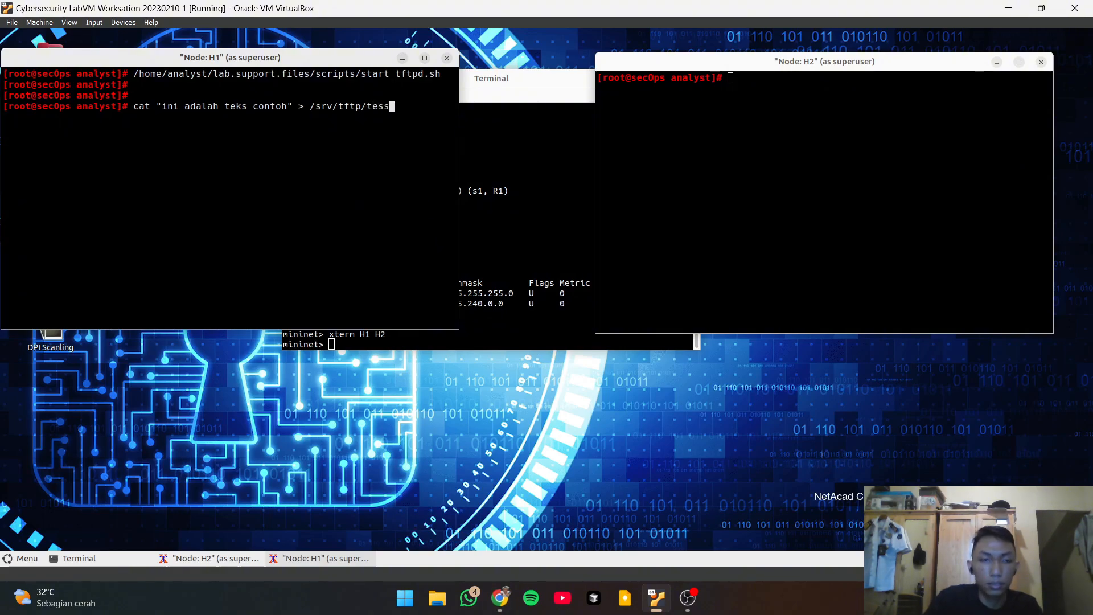
key(Return)
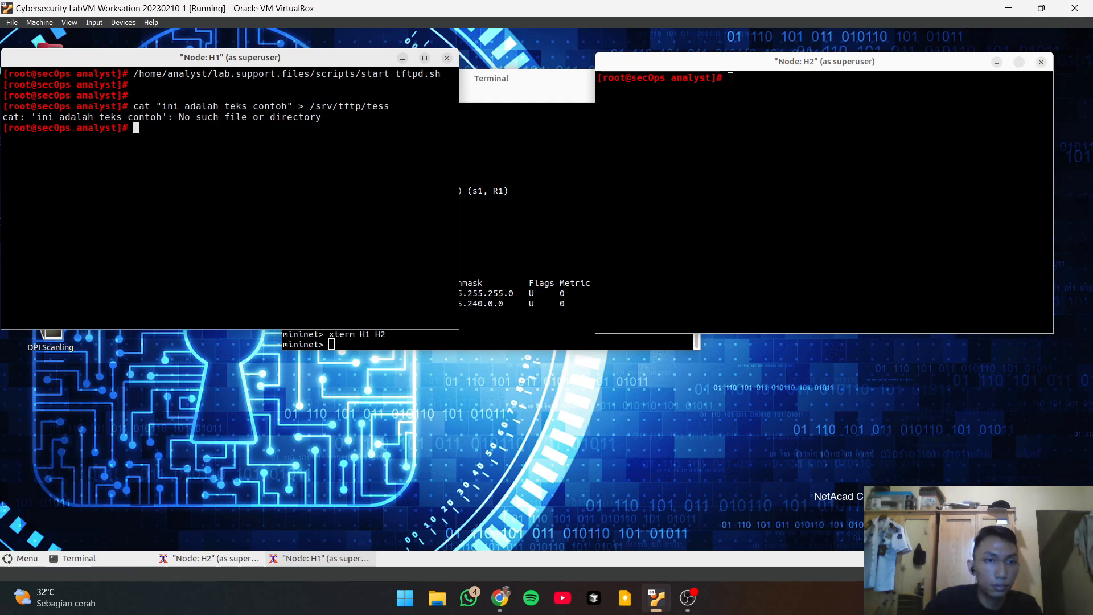
Compare the H1 command with Chrome's lab guide, then rerun it in VirtualBox as echo "ini adalah teks contoh" > /srv/tftp/tess
key(Up)
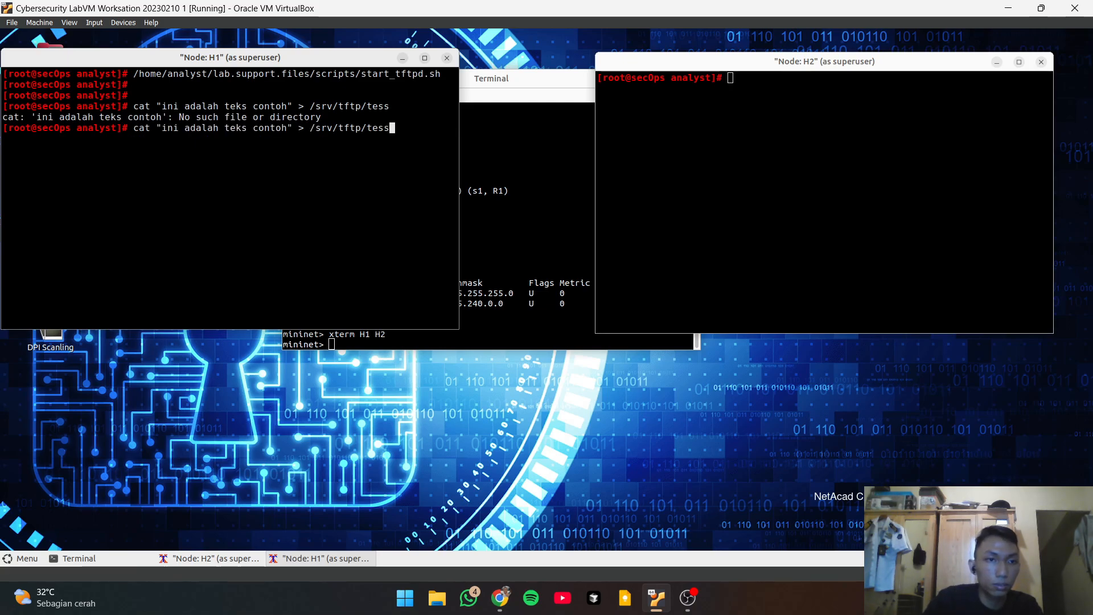
click(498, 605)
click(498, 604)
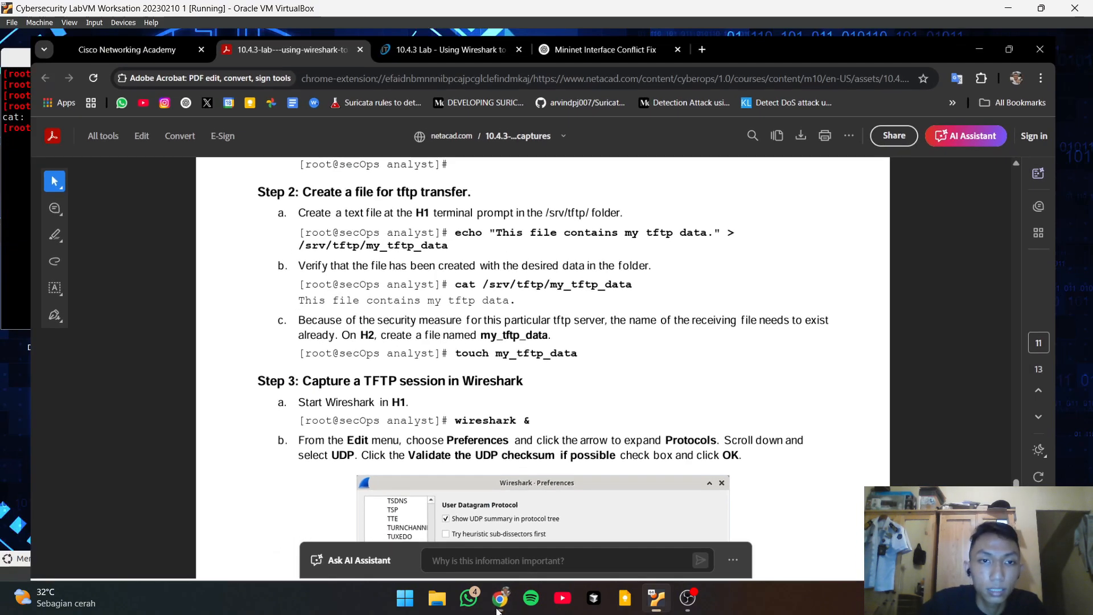
key(Up)
key(Left)
key(Left)
key(Left)
key(Down)
key(Down)
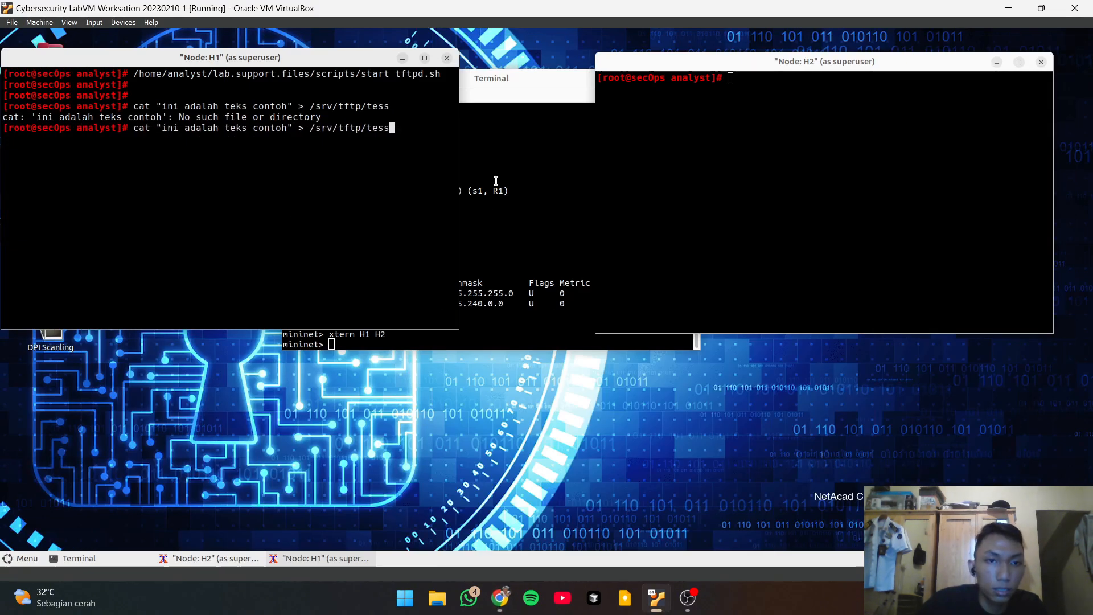
key(Up)
key(Up)
key(Up)
key(Down)
key(Down)
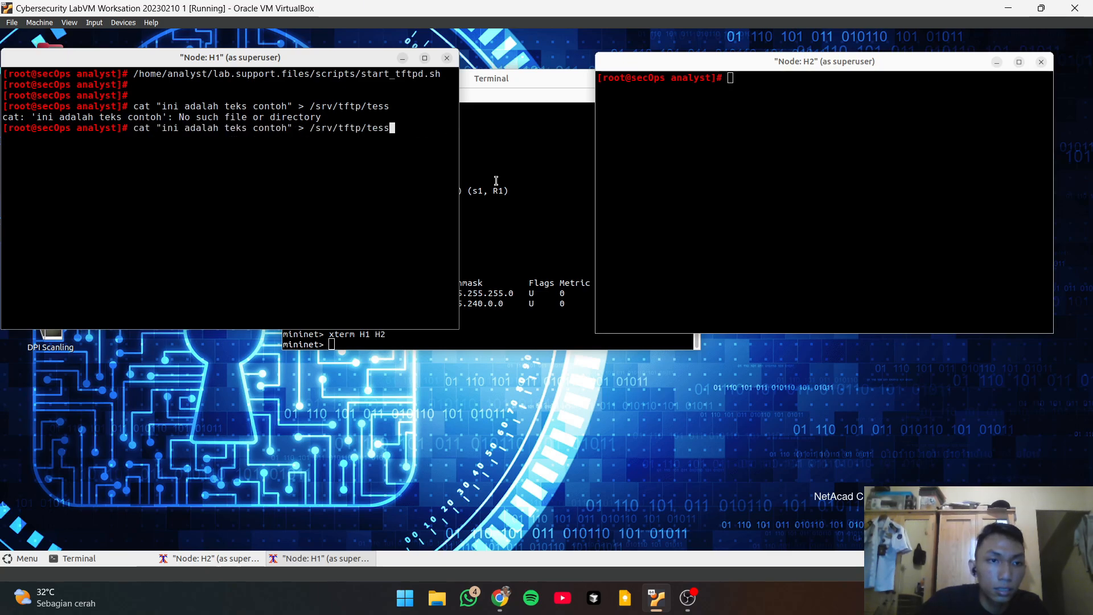
key(Left)
key(Left)
key(Left)
key(Left)
key(Left)
key(Left)
key(Left)
key(Left)
key(Left)
key(Left)
key(Left)
key(Left)
key(Left)
key(Left)
key(Left)
key(Left)
key(Left)
key(Left)
key(Left)
key(Left)
key(Left)
key(Left)
key(Left)
key(Left)
key(Left)
key(Left)
key(Left)
key(Left)
key(Left)
key(Left)
key(Left)
key(Left)
key(Left)
key(Left)
key(Left)
key(Left)
key(Left)
key(BackSpace)
key(BackSpace)
key(BackSpace)
key(BackSpace)
text(echo)
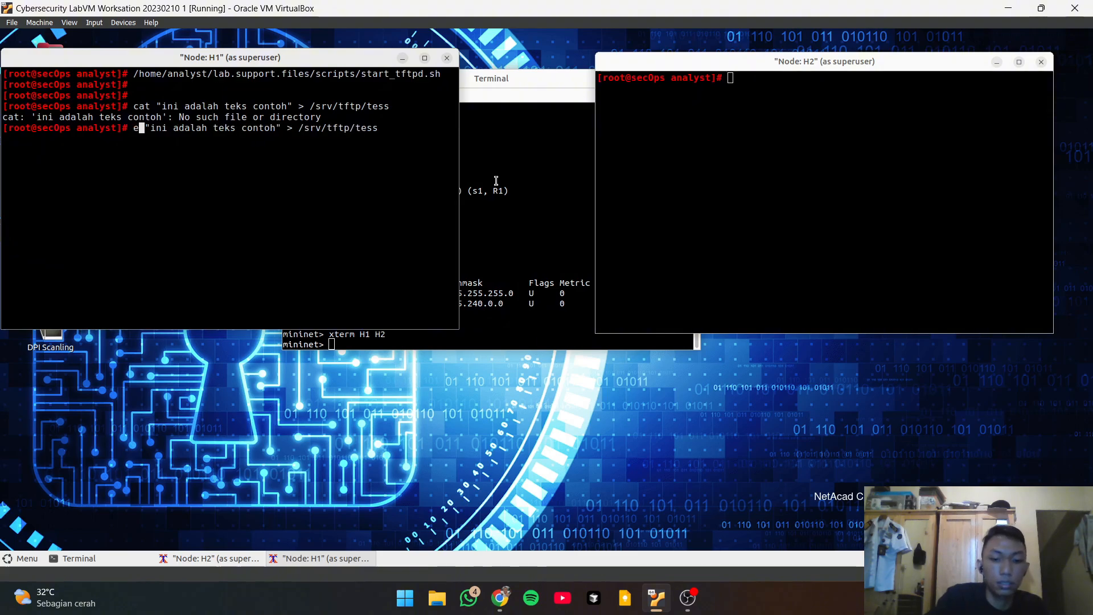
key(Return)
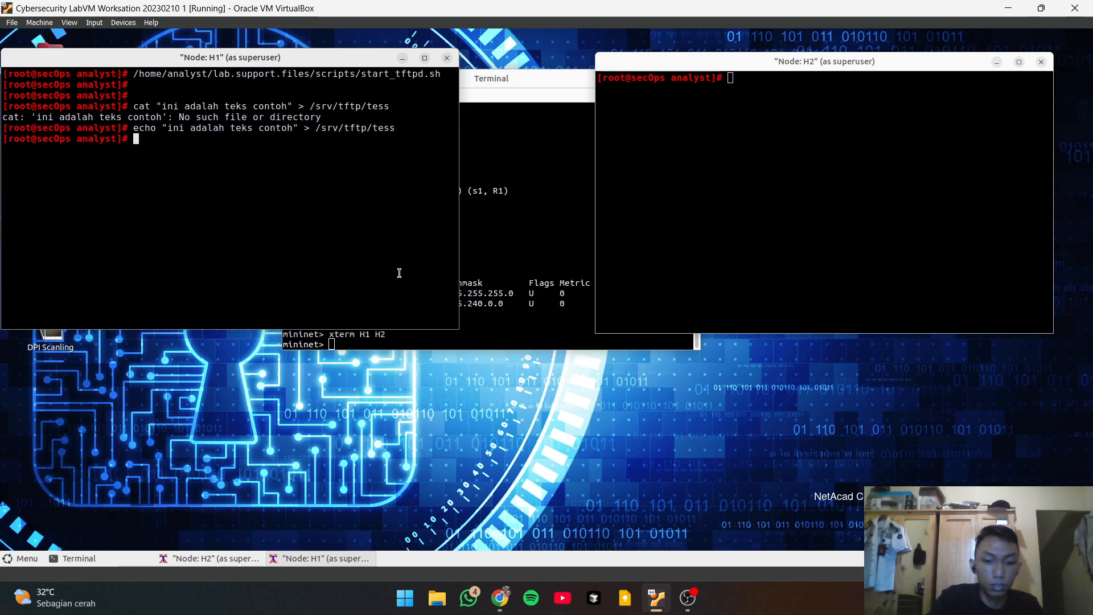
Verify the new file's contents on H1 by running cat /srv/tftp/tess
text(cat )
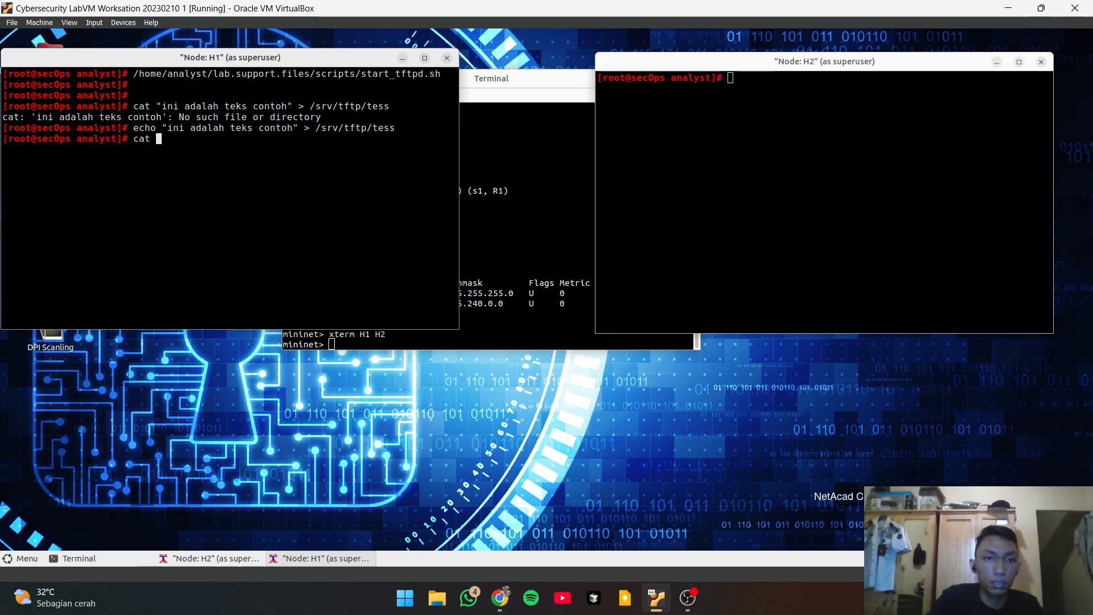
text(/srv/tftp/)
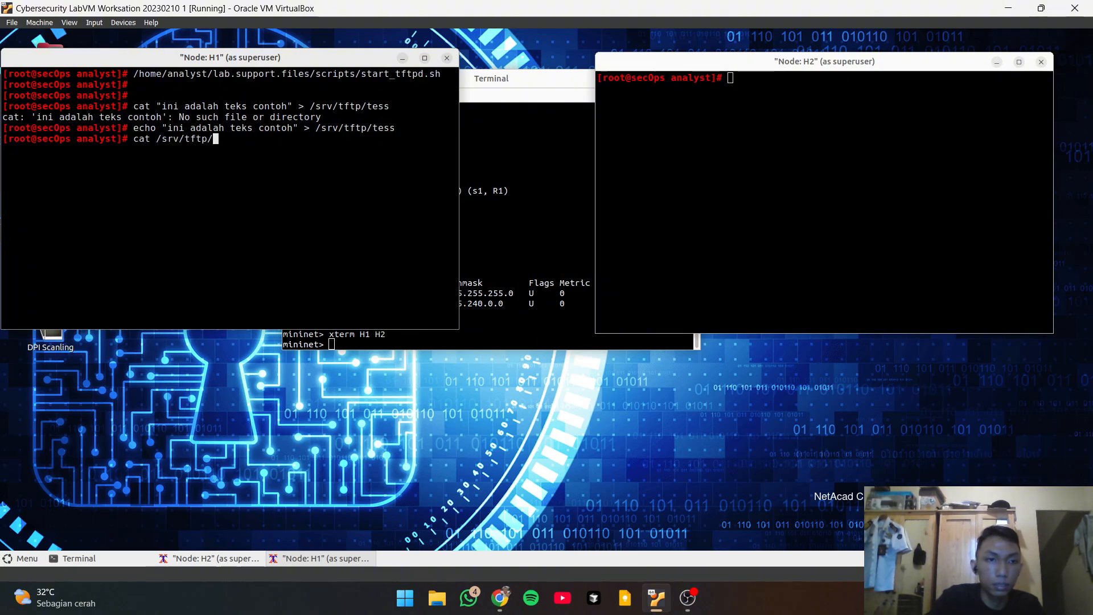
text(te)
key(Tab)
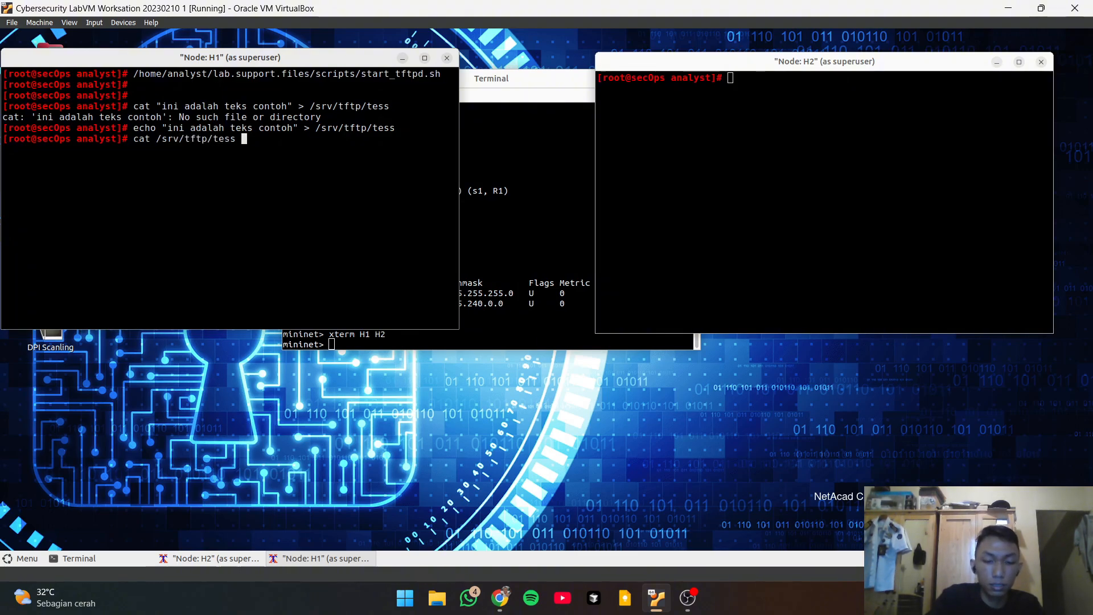
key(Return)
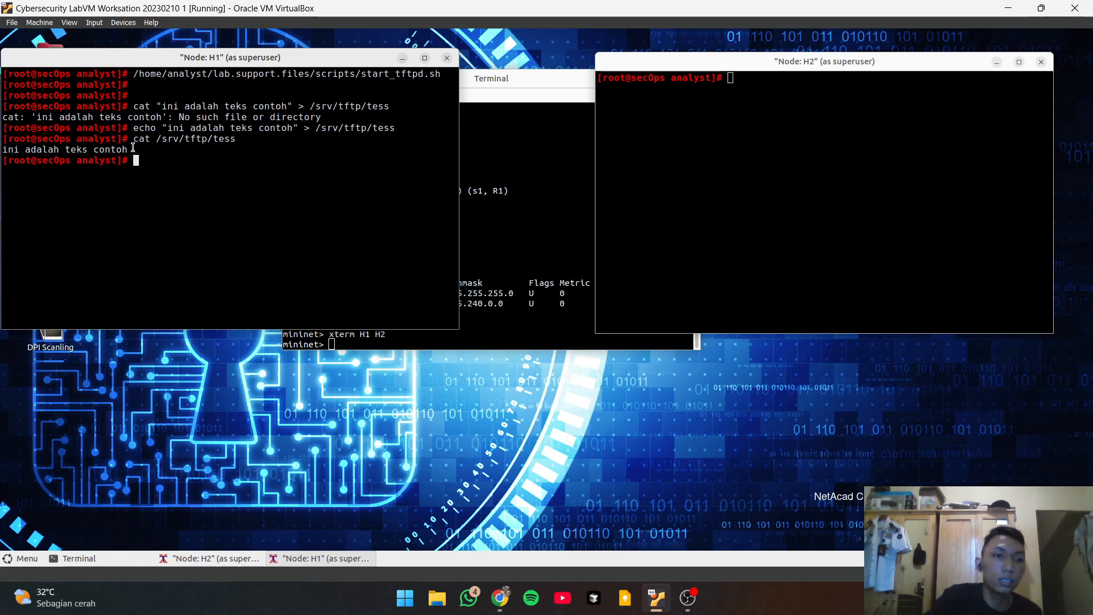
drag(133, 148, 5, 151)
click(157, 188)
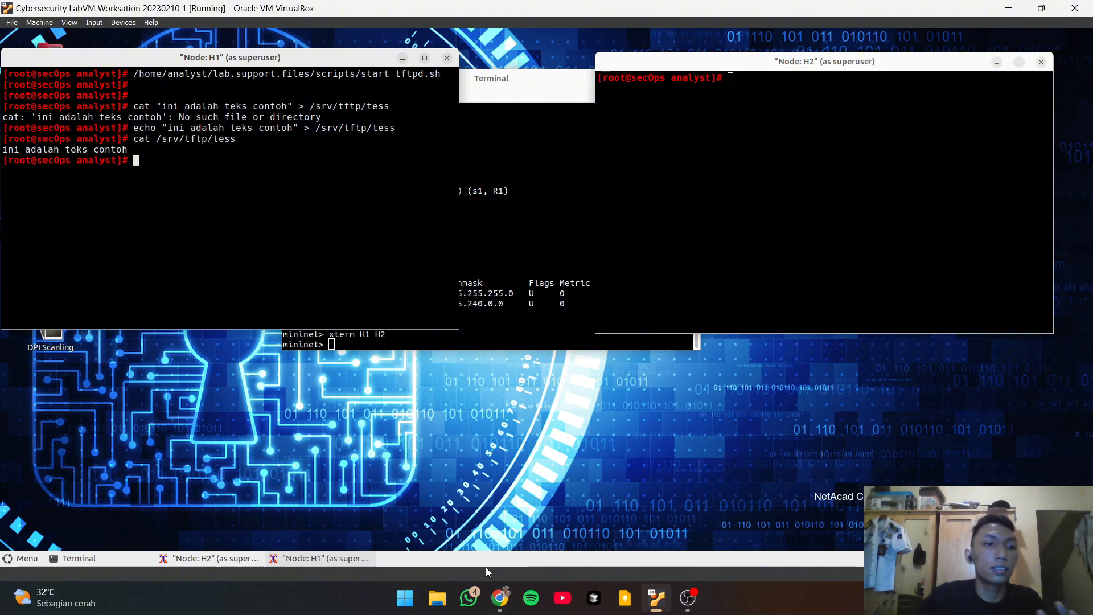
Switch to the lab guide in Chrome and read Step 2c about creating the receiving file on H2
mouse_move(499, 604)
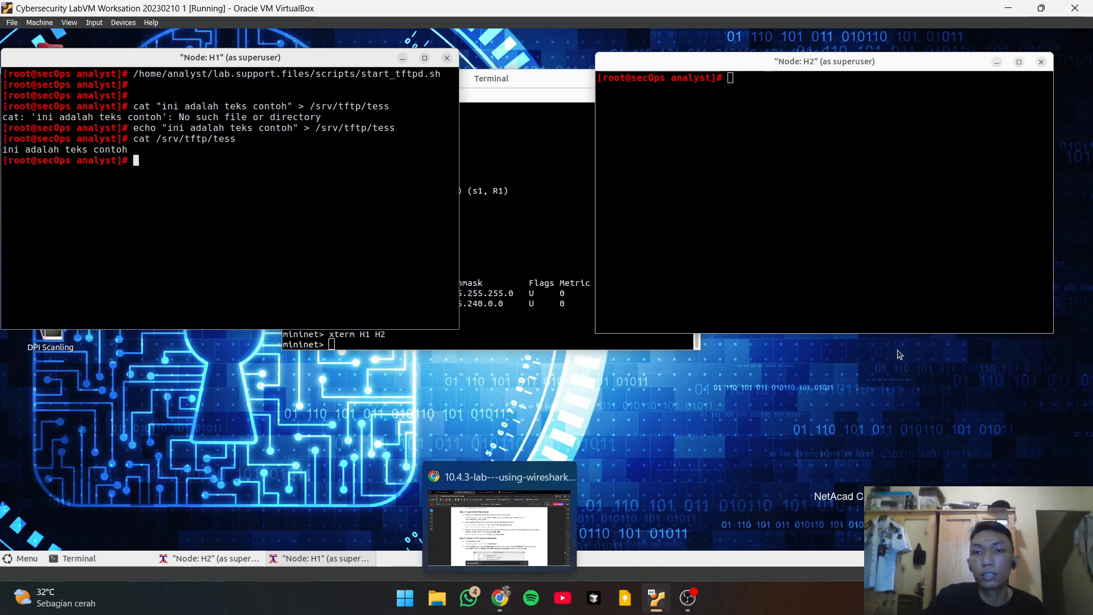
click(911, 273)
click(500, 598)
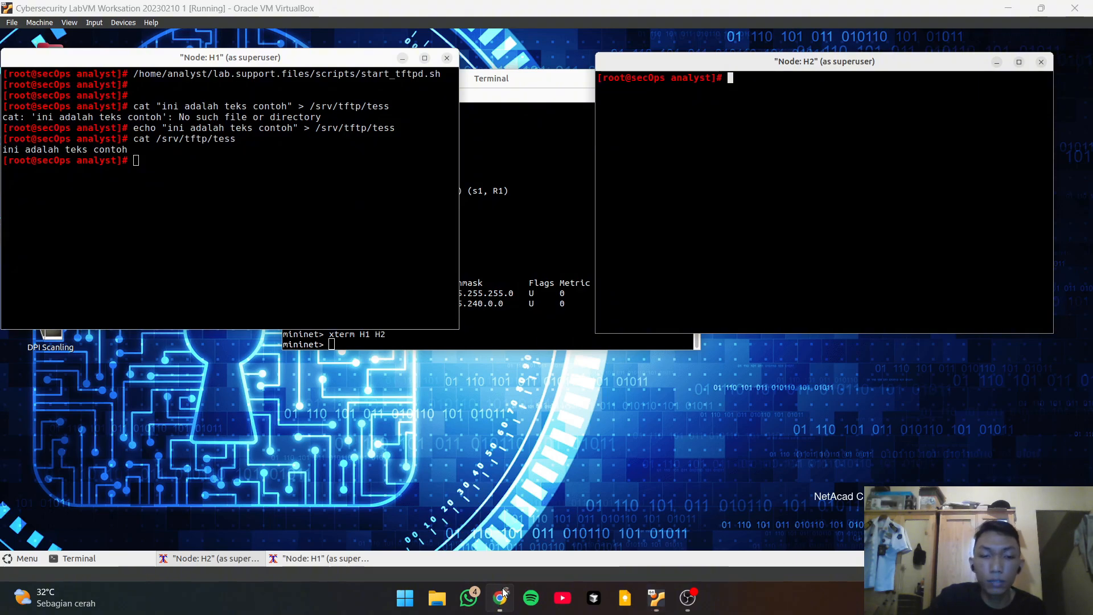
scroll(614, 445, down, 5)
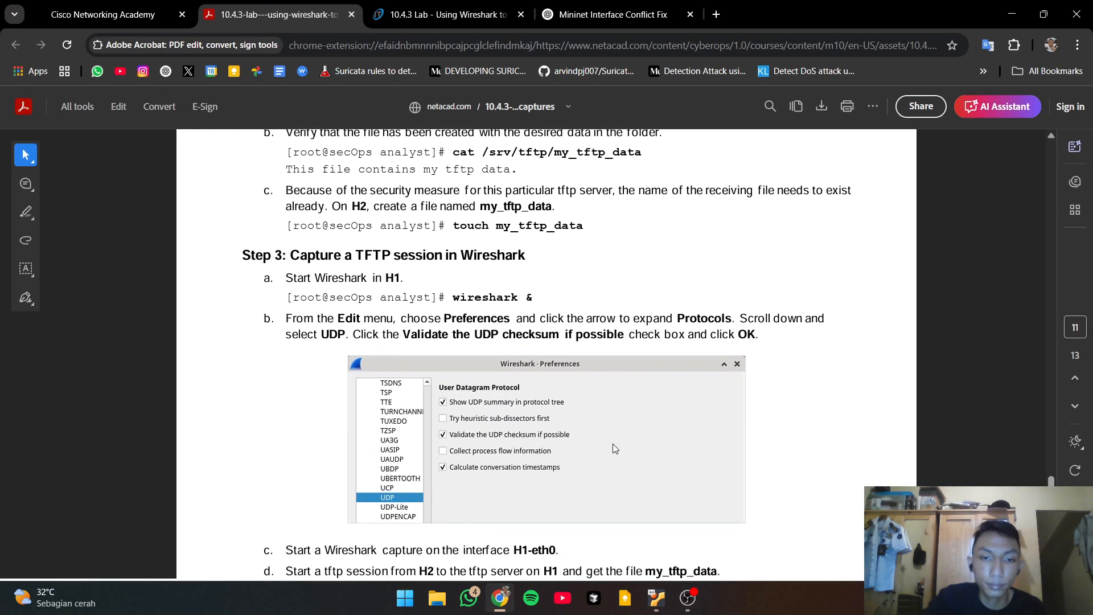
scroll(613, 445, up, 6)
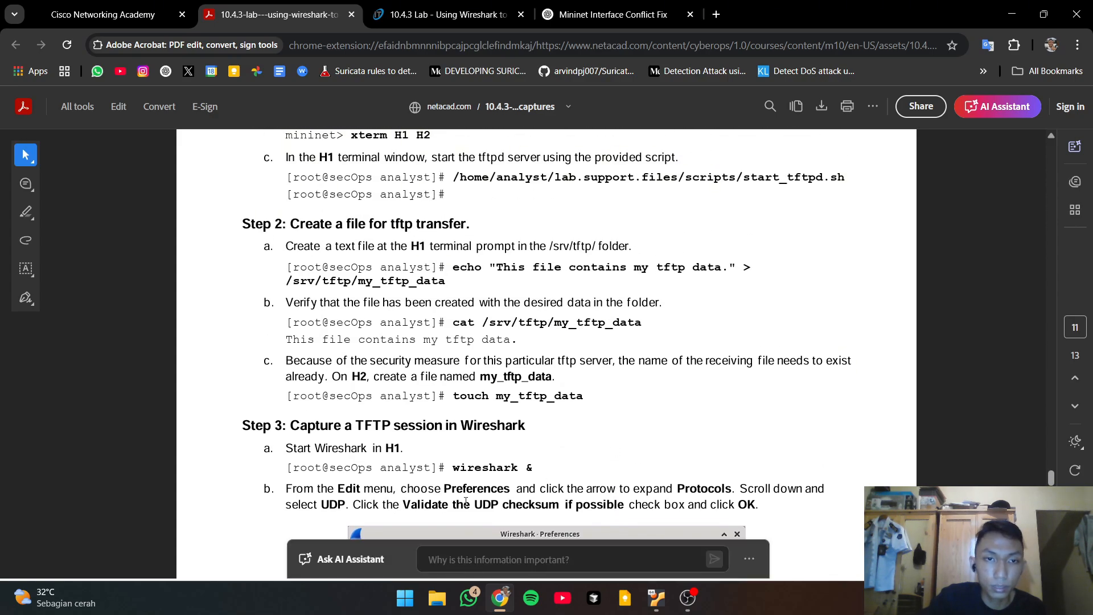
scroll(535, 451, up, 1)
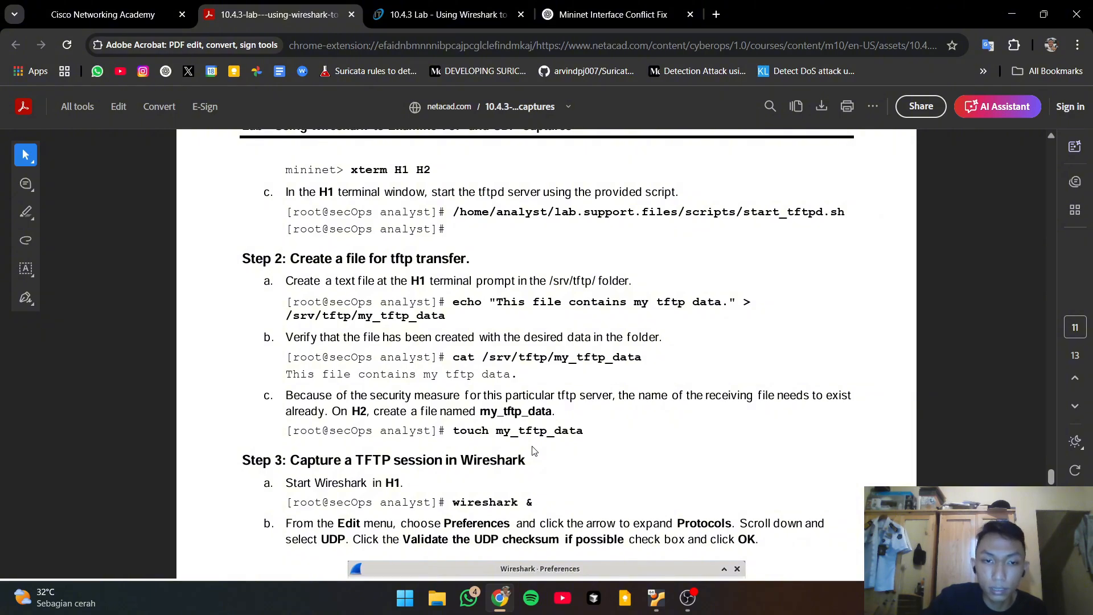
double_click(399, 397)
click(698, 398)
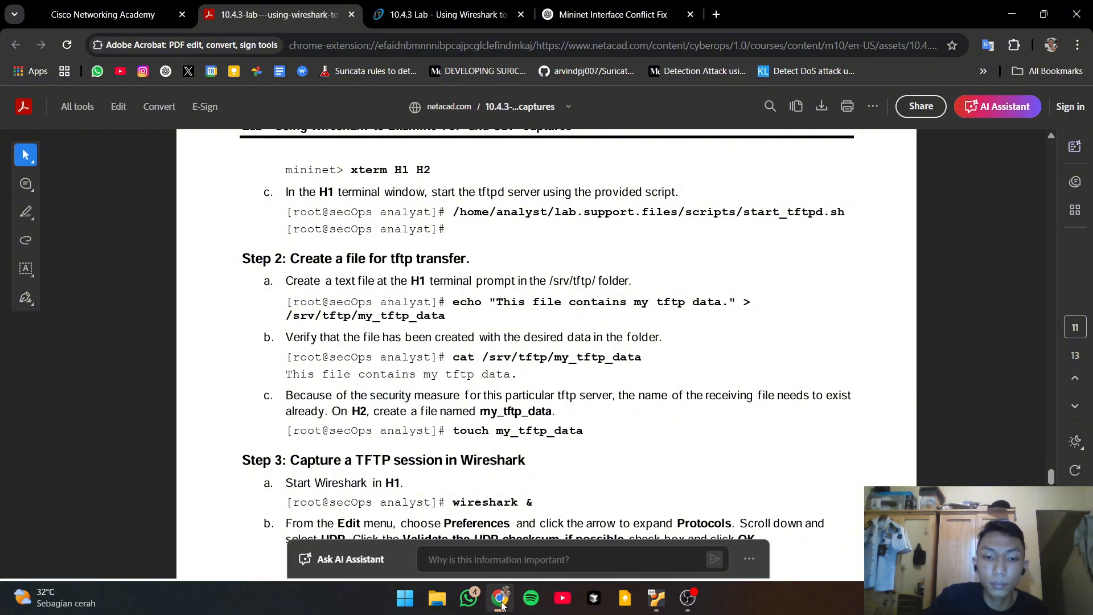
Return to the VirtualBox LabVM, check the file name used on H1, and run cat tess at the H2 prompt
click(656, 598)
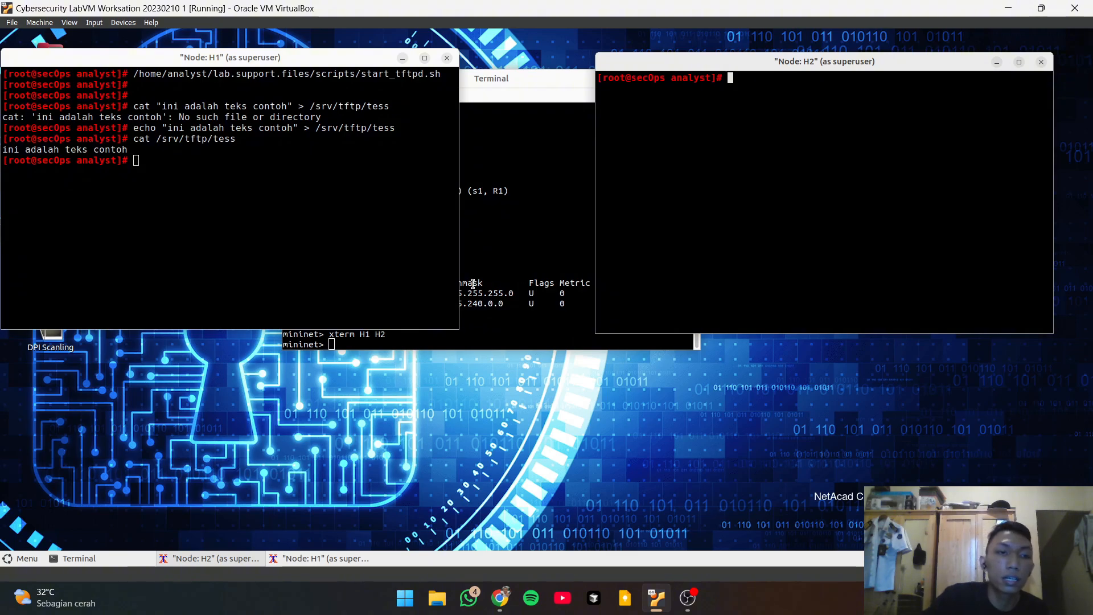
drag(234, 139, 215, 138)
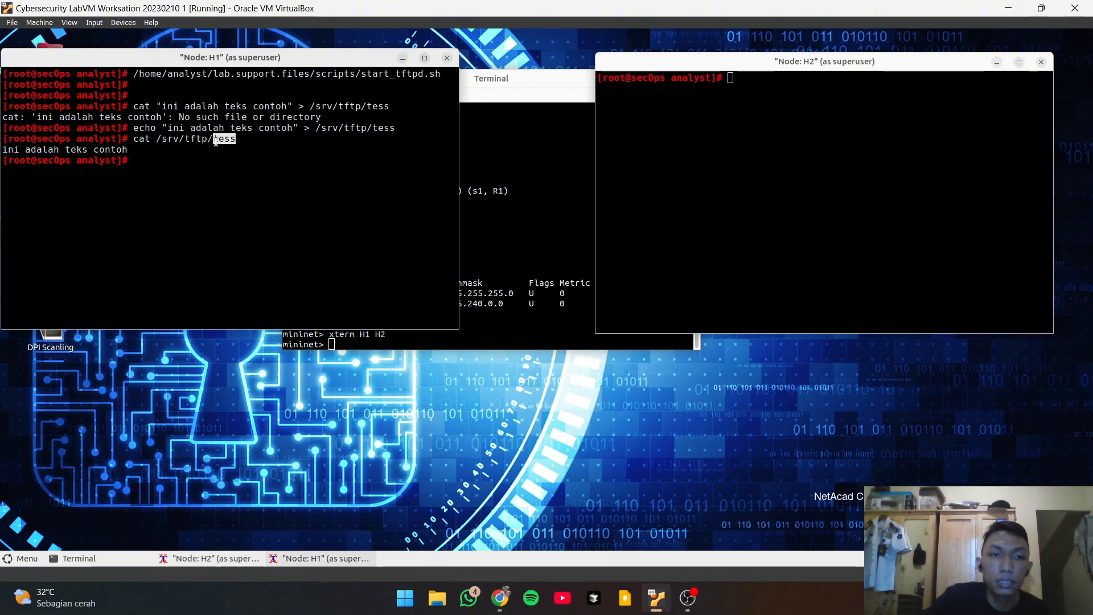
click(279, 154)
click(843, 163)
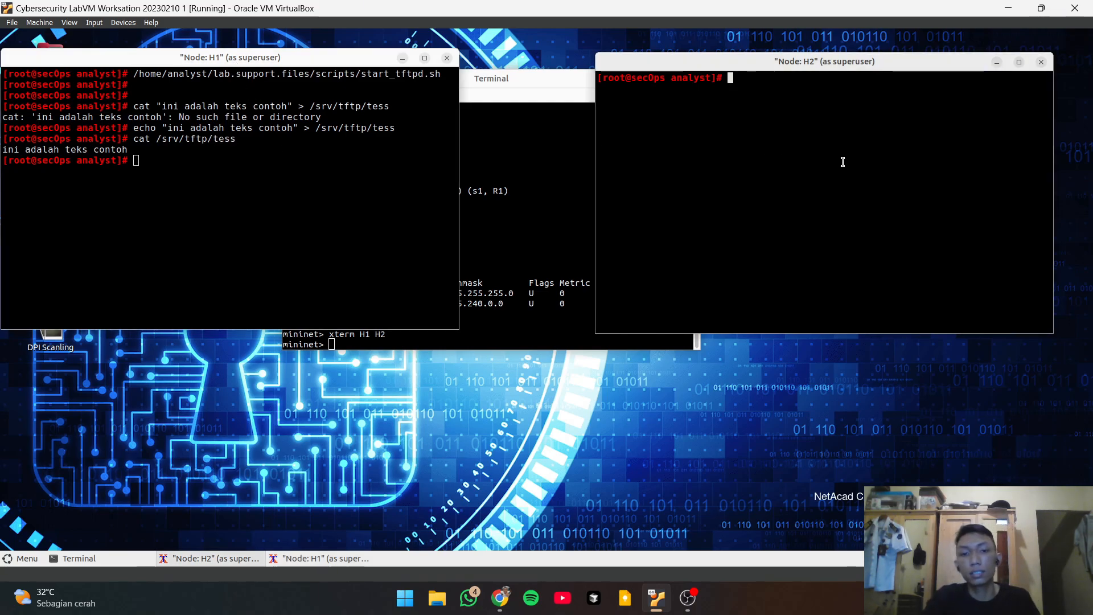
text(cat)
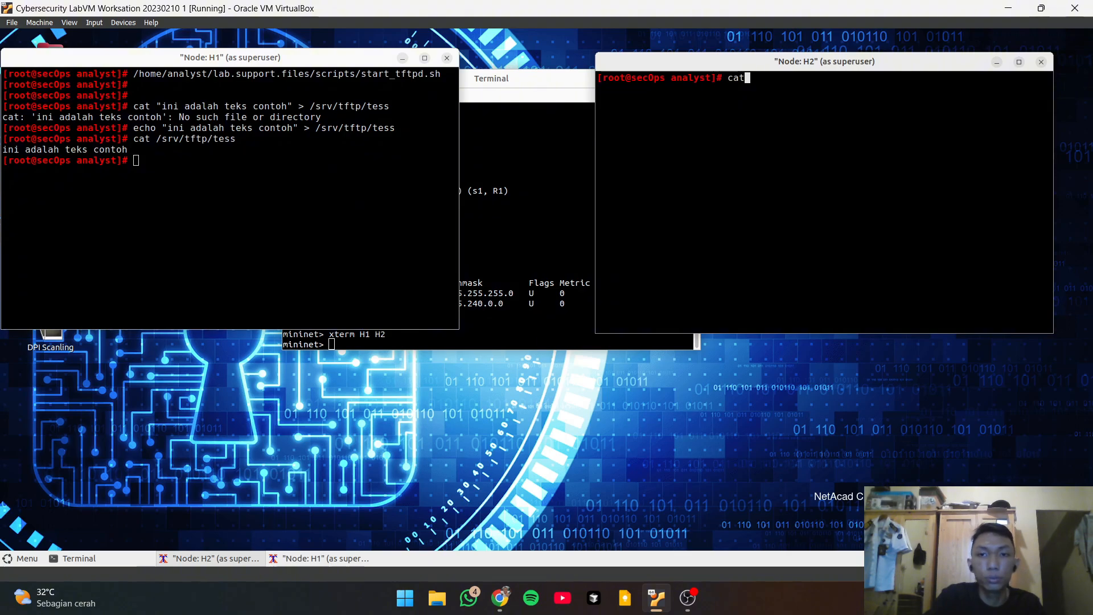
text( tess)
key(Return)
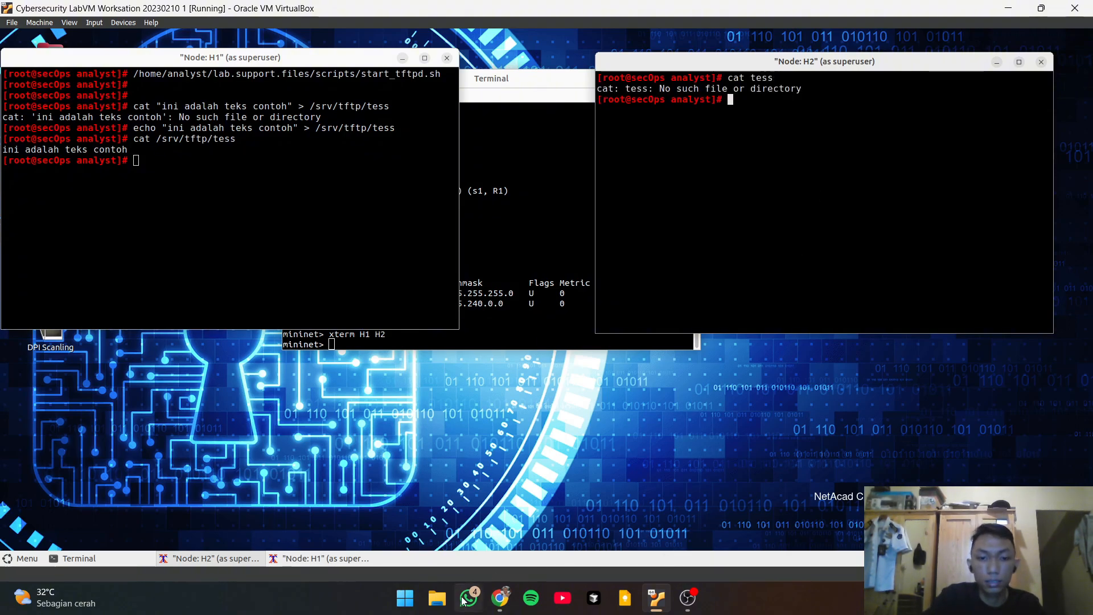
Check Step 2c of the lab guide in Chrome, then create the receiving file on H2 in VirtualBox with touch tess
click(491, 607)
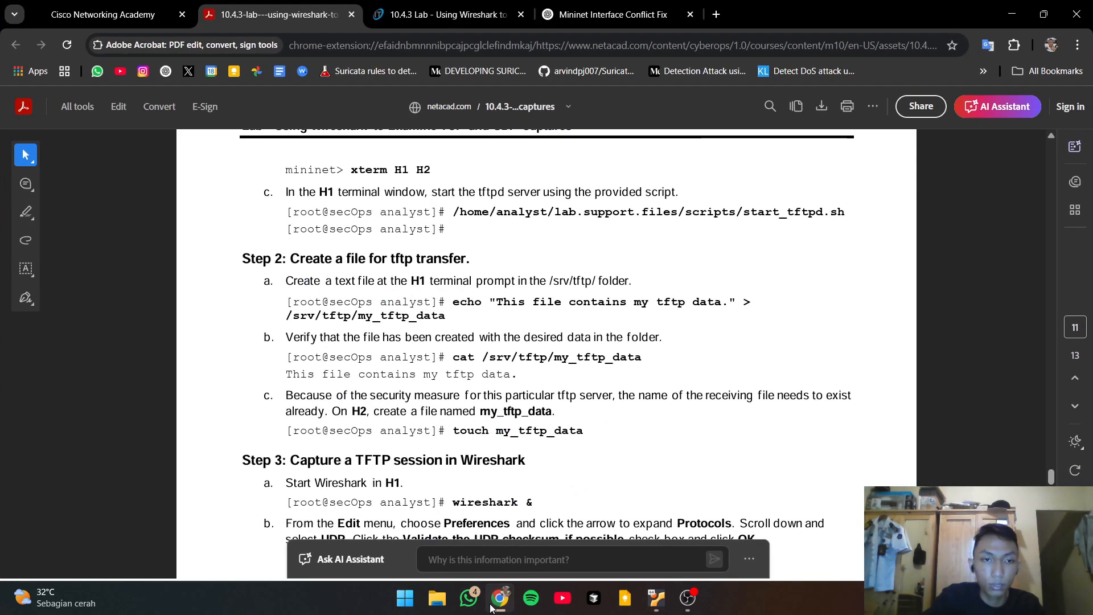
scroll(643, 464, down, 1)
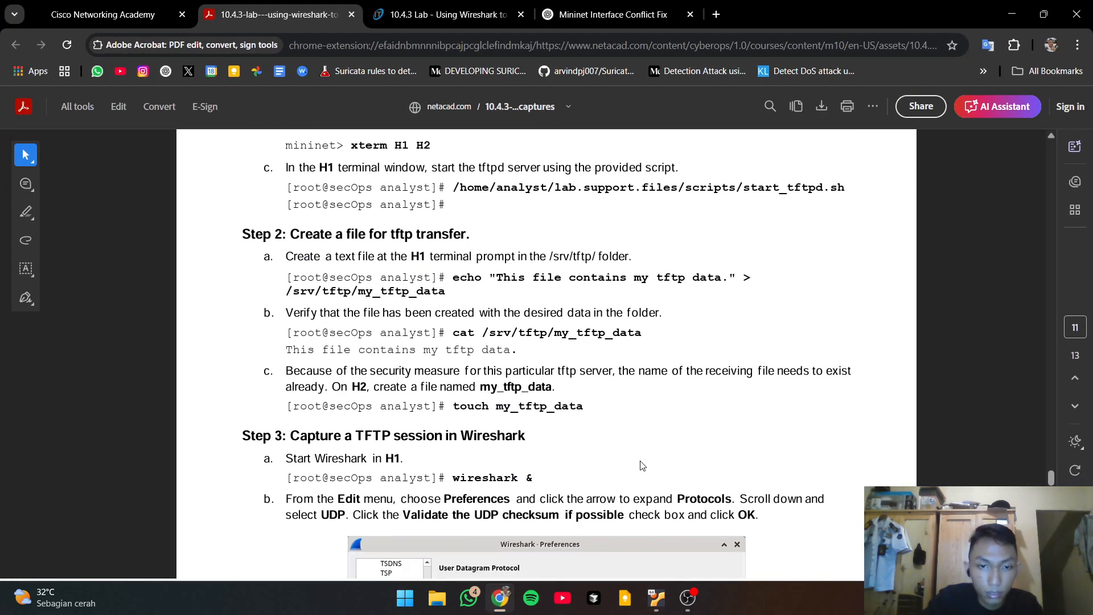
text(t)
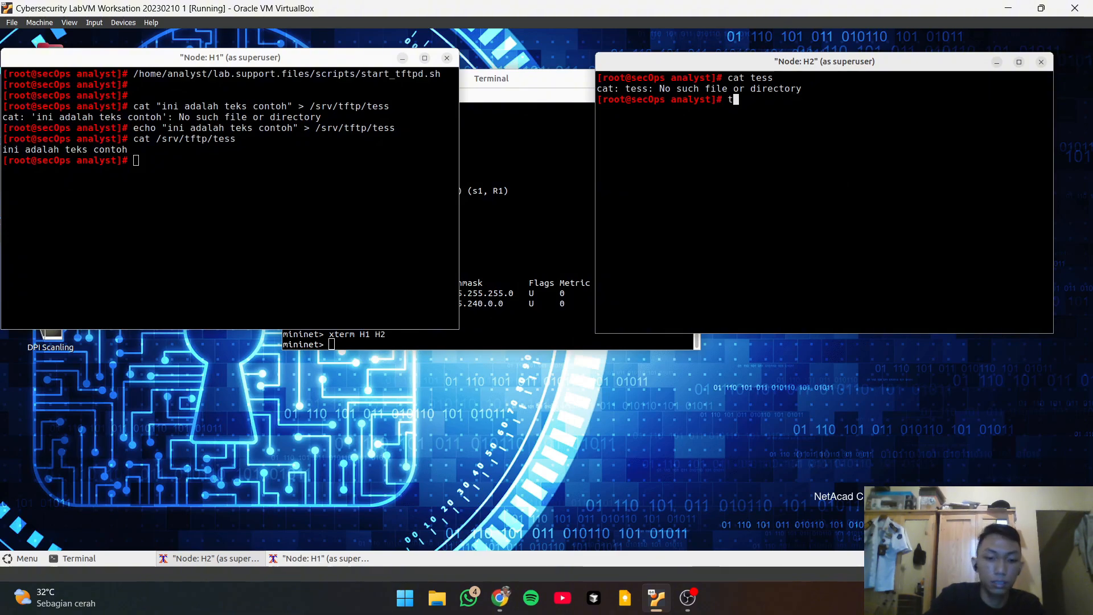
text(ouch tess)
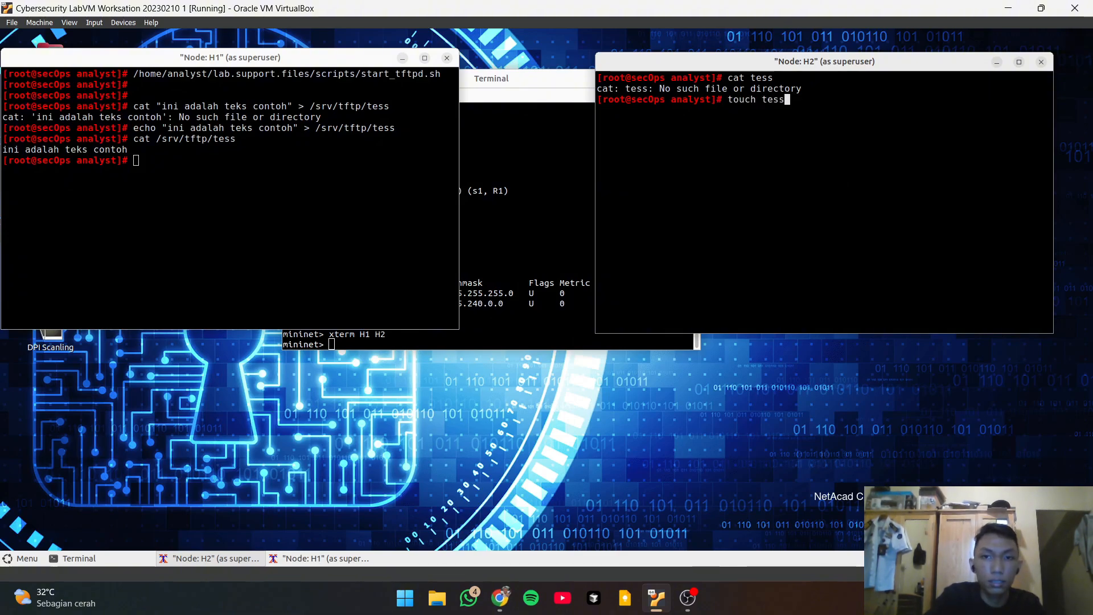
key(Return)
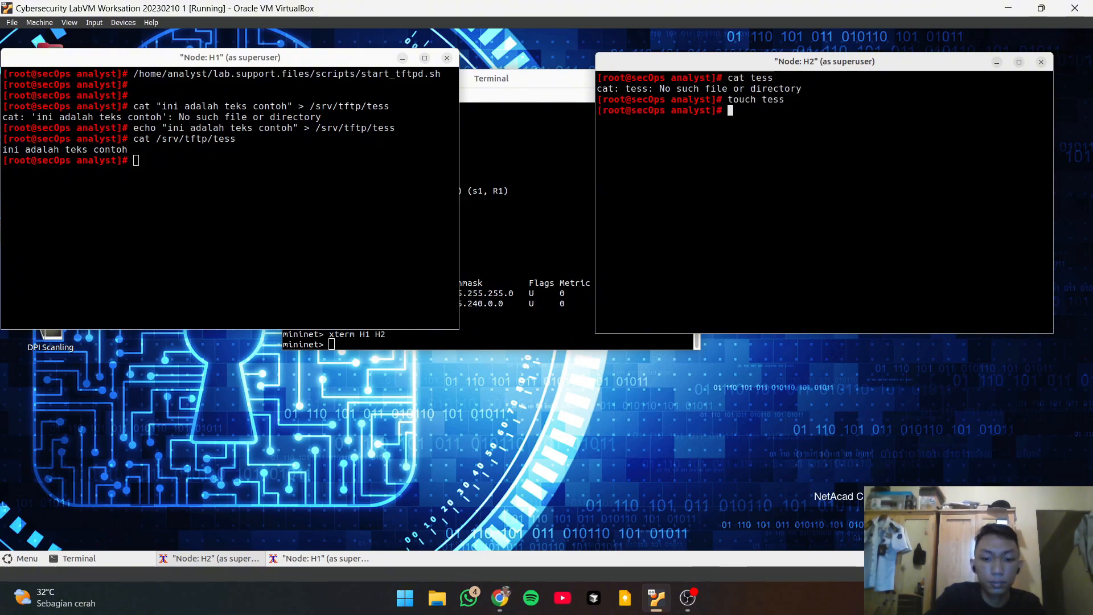
List the current directory on H2 with ls and check for the file tess
text(ls)
key(Return)
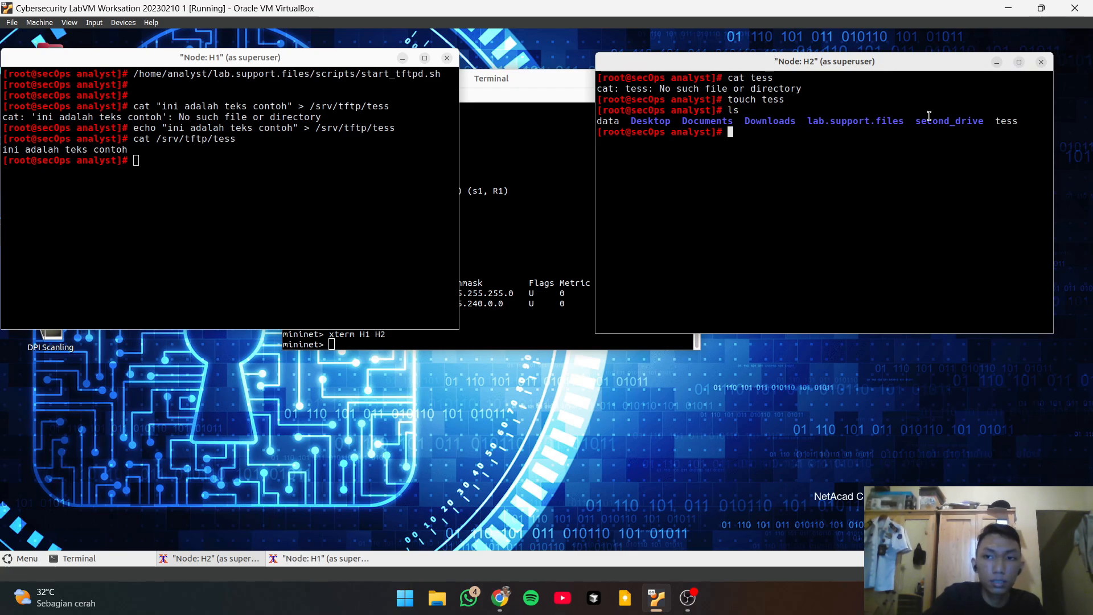
drag(995, 120, 1044, 123)
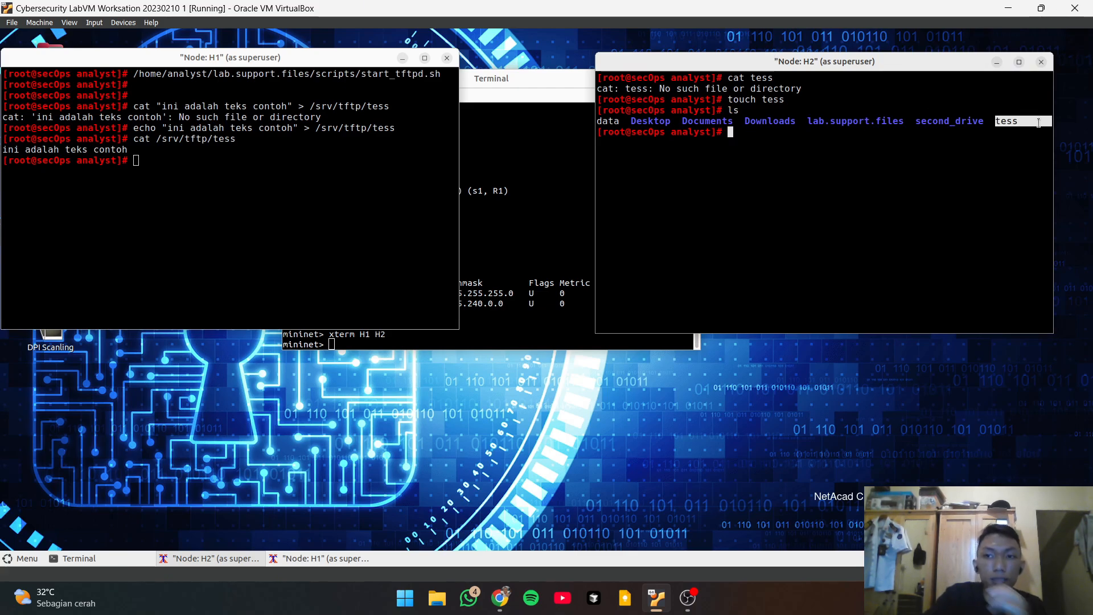
click(899, 209)
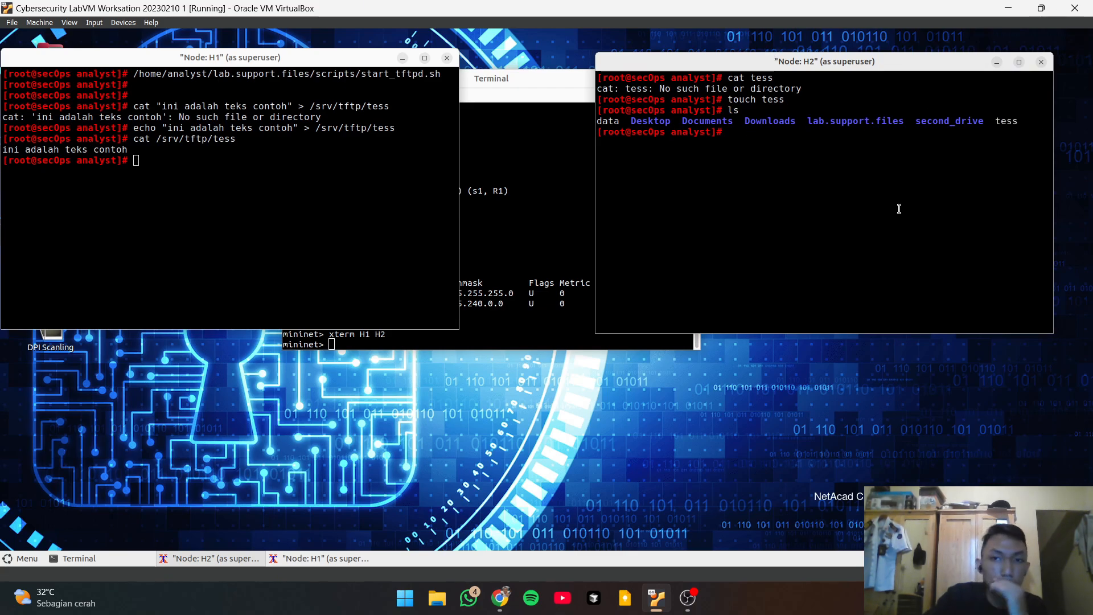
Consult Step 3a of the lab guide in Chrome, then start Wireshark from the H1 terminal in VirtualBox with wireshark &
click(500, 604)
scroll(459, 570, down, 5)
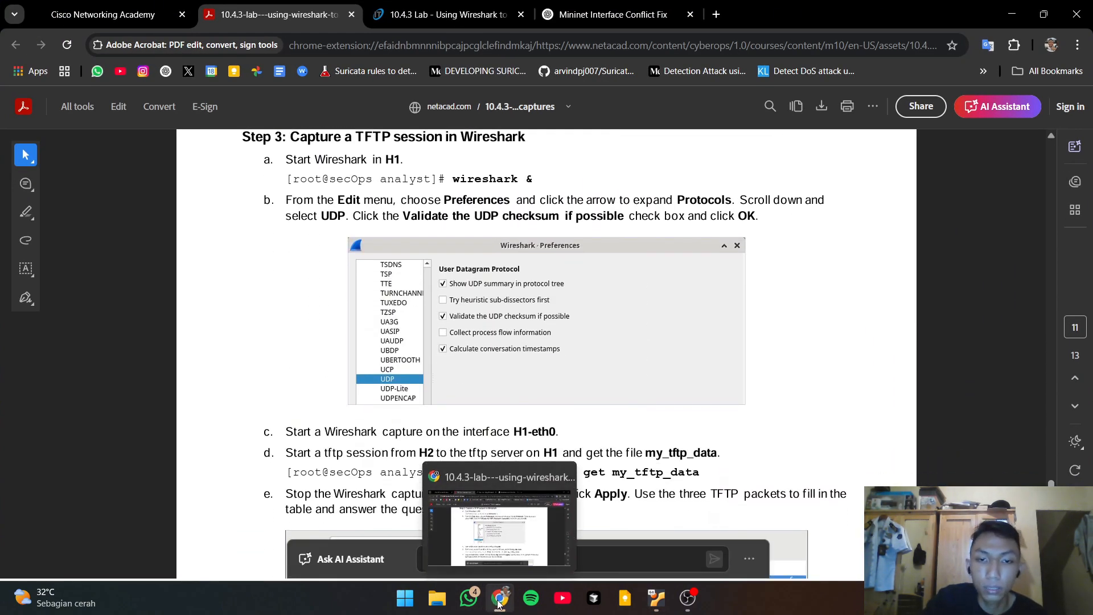
scroll(639, 360, up, 1)
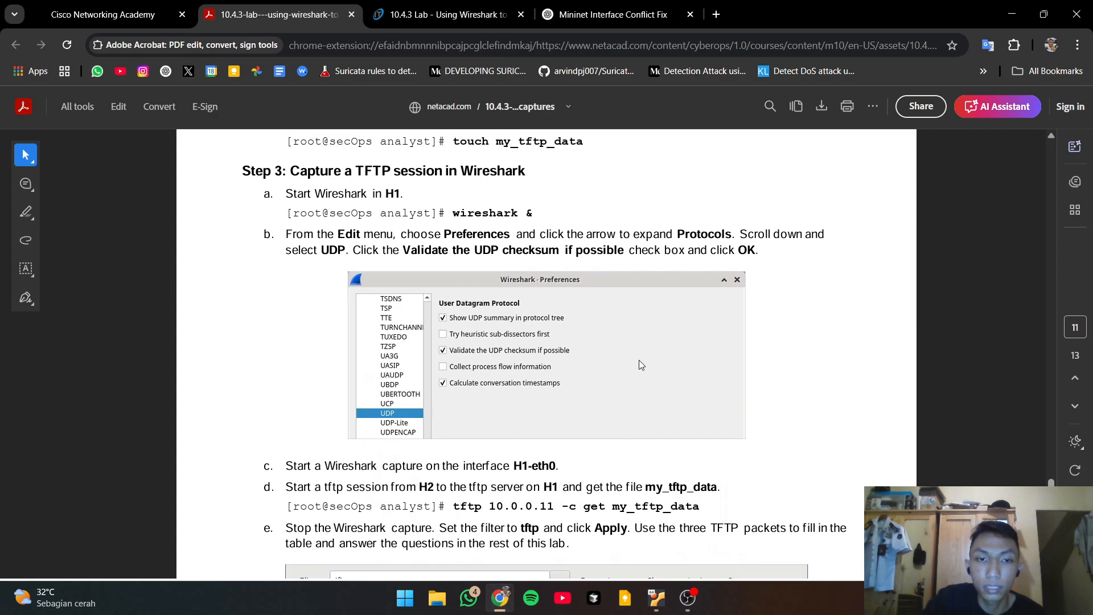
click(500, 598)
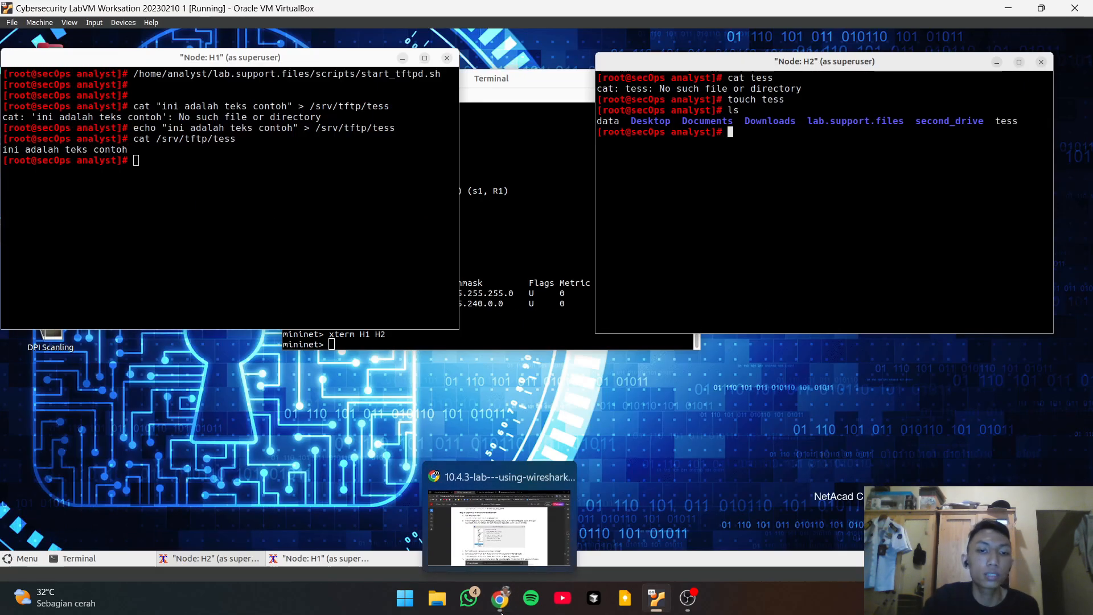
click(357, 260)
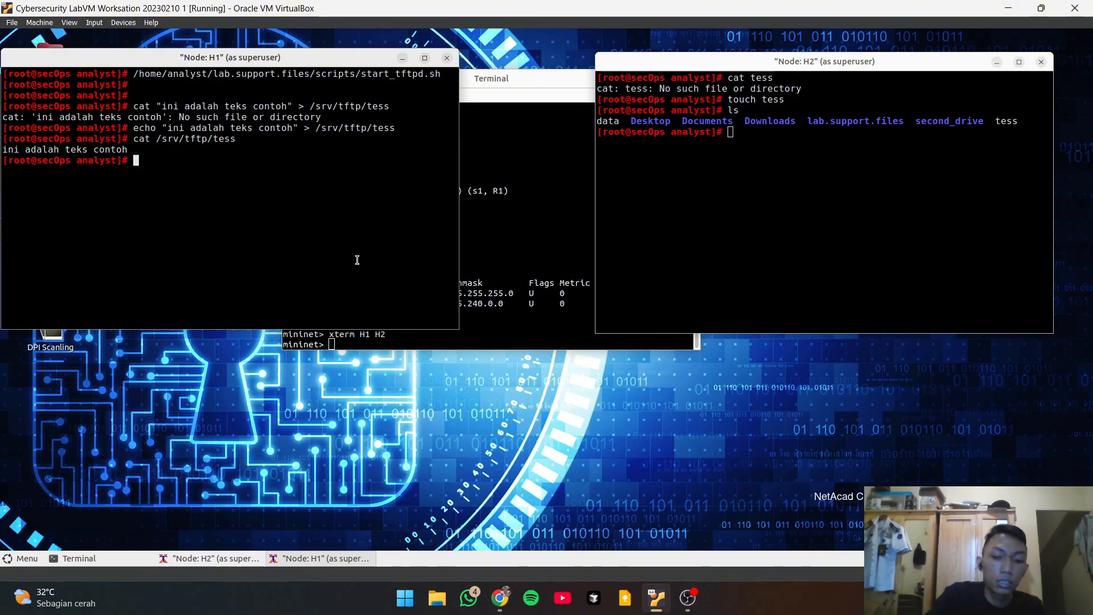
text(wi)
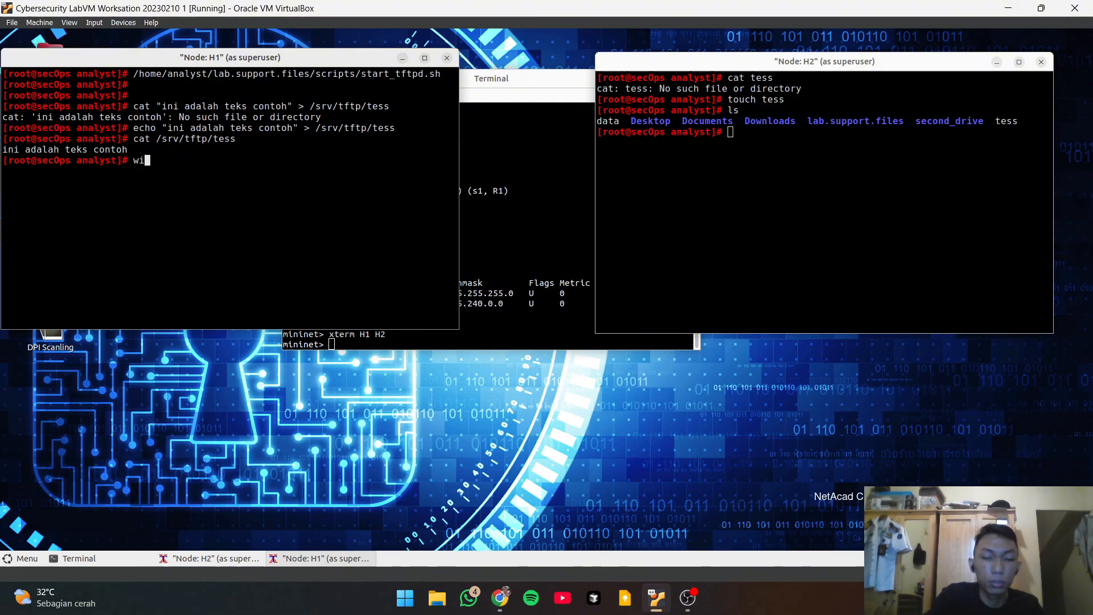
text(reshark )
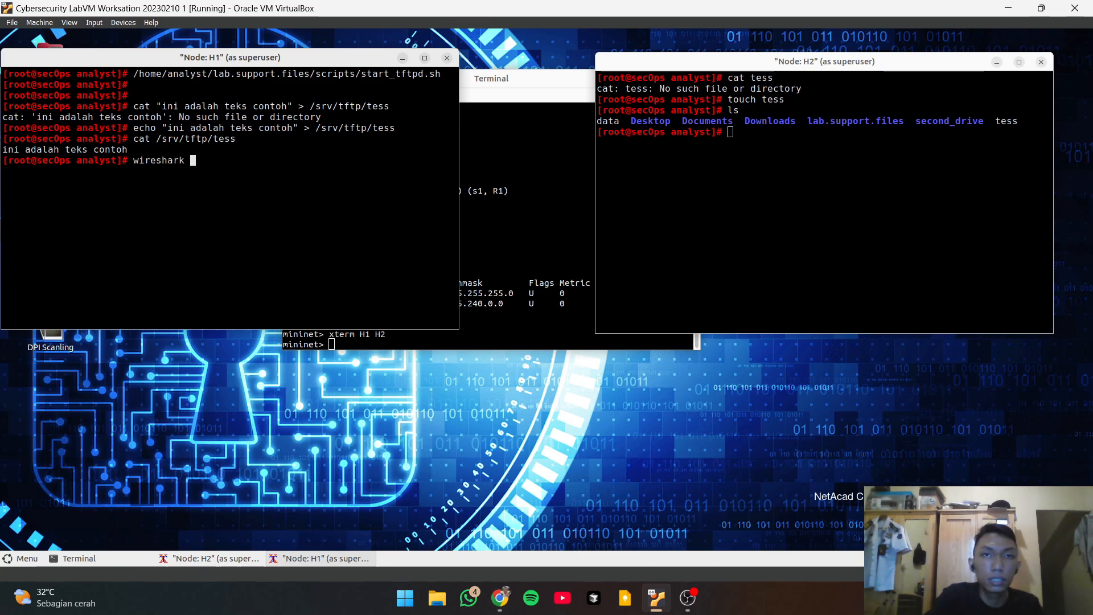
text(&)
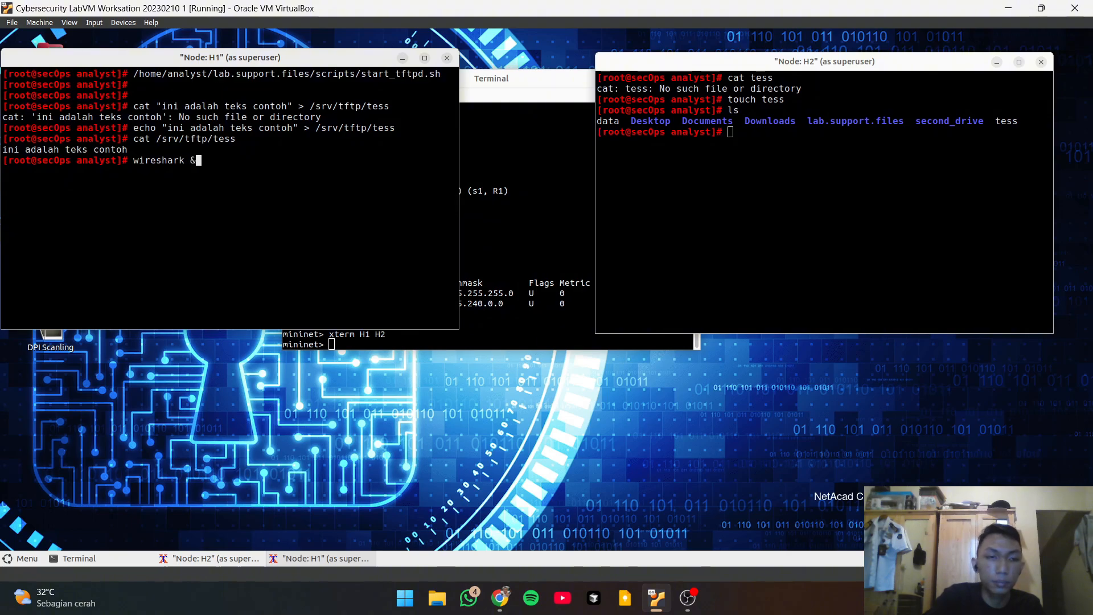
key(Return)
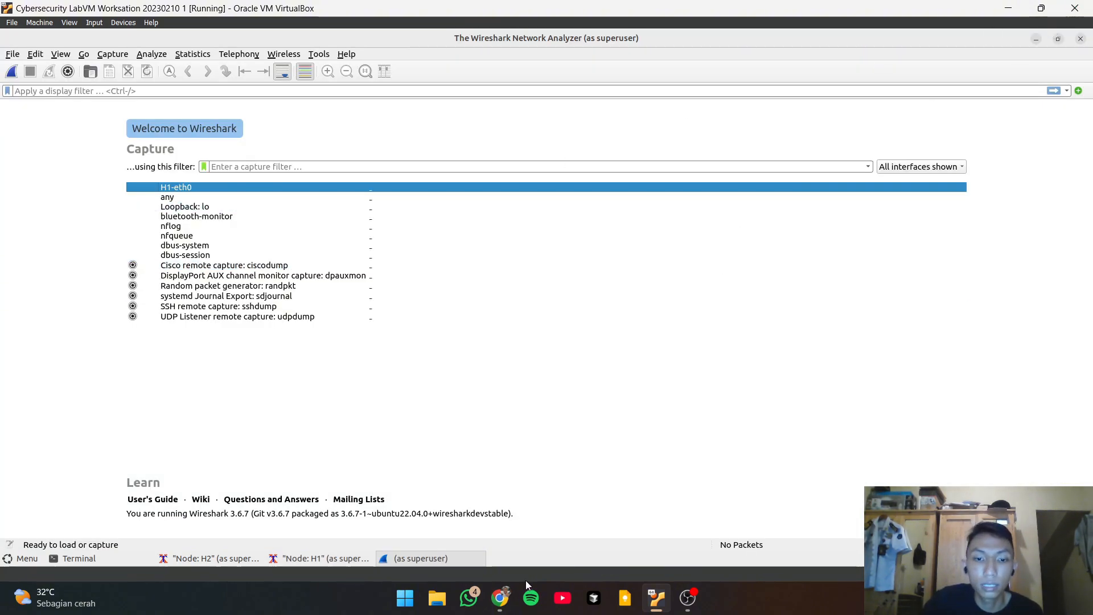
Read Steps 3b to 3e of the lab guide in Chrome, noting the capture interface, then return to Wireshark in VirtualBox
click(497, 611)
scroll(700, 259, down, 1)
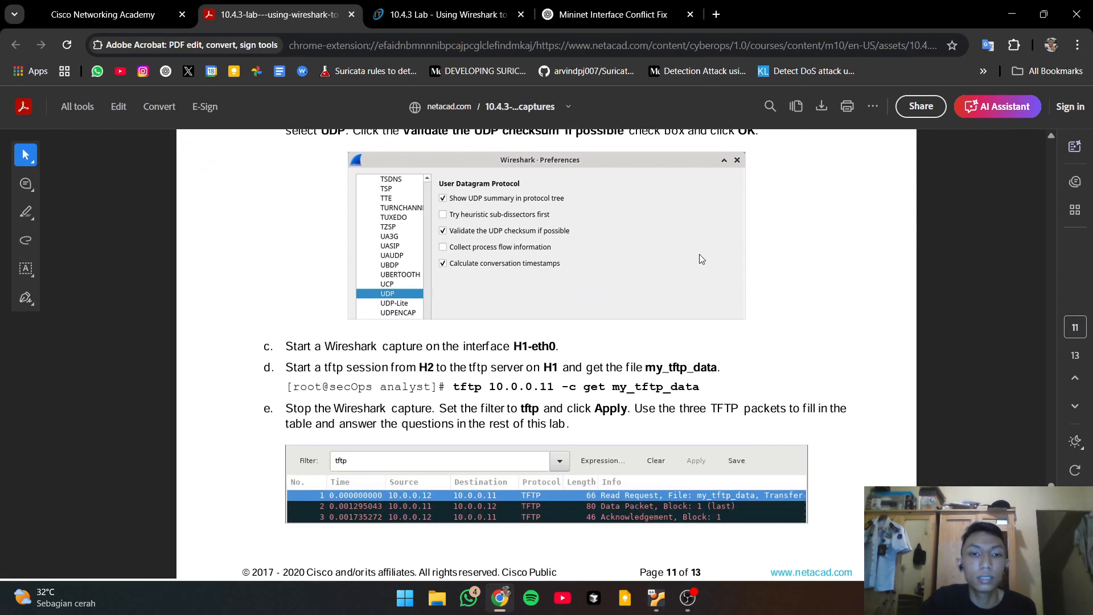
scroll(701, 259, up, 2)
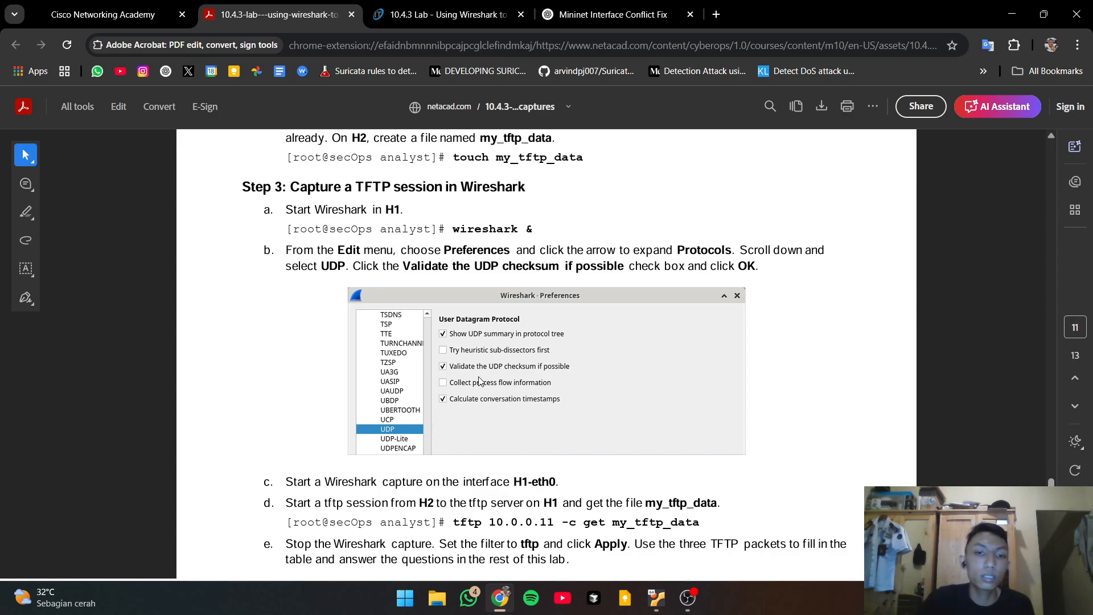
scroll(479, 381, down, 3)
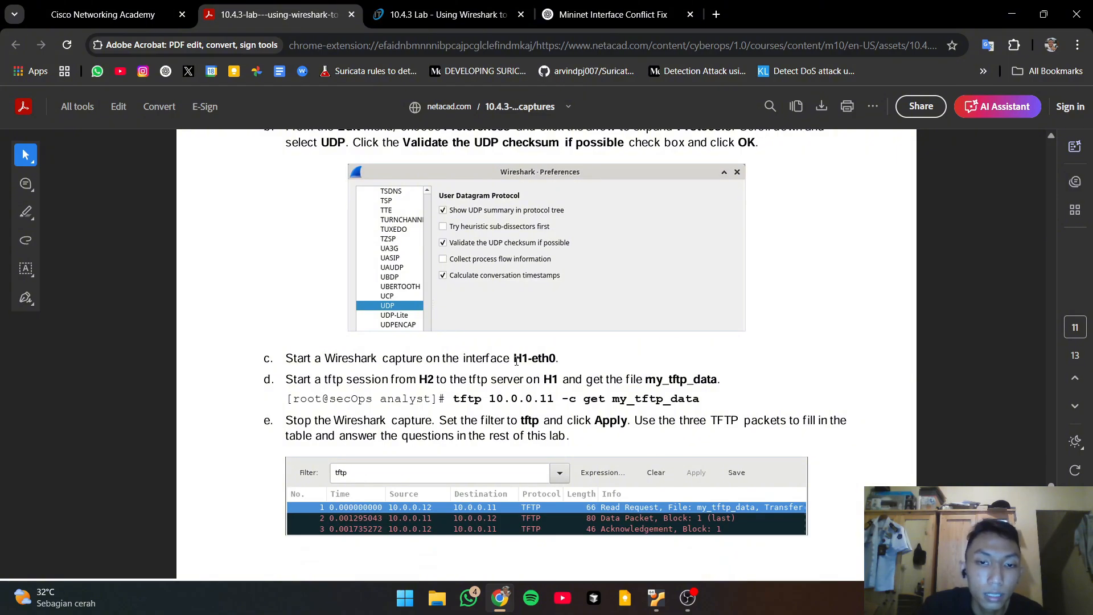
click(501, 605)
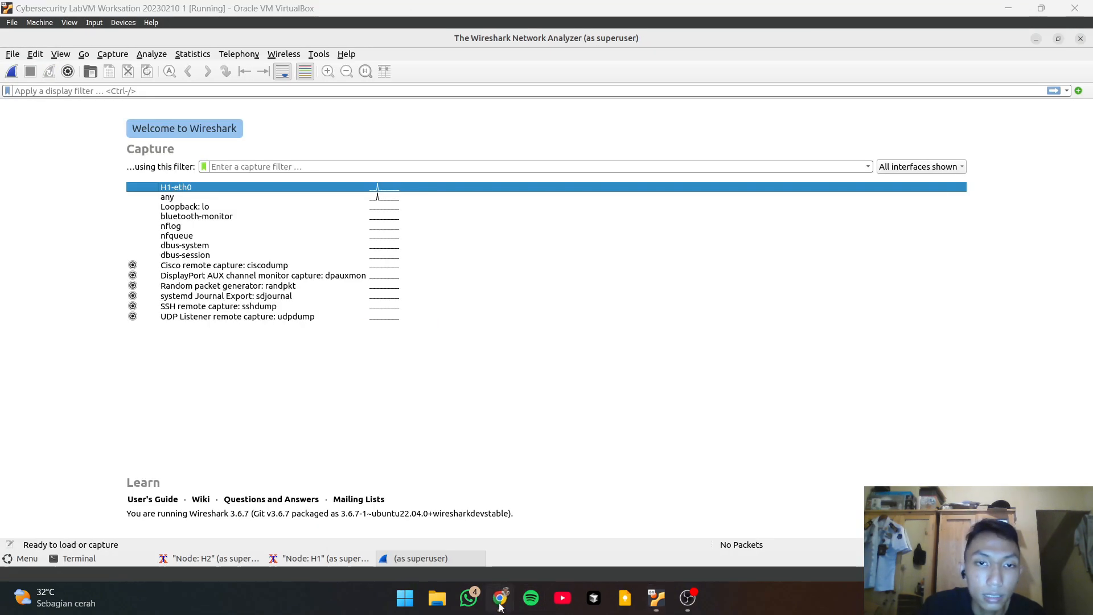
click(501, 605)
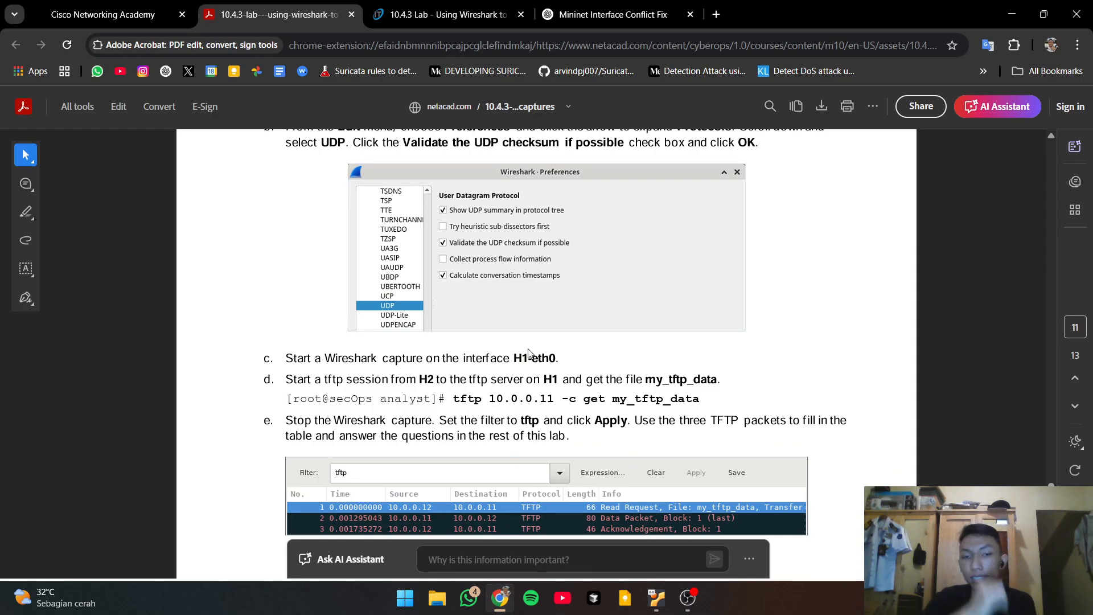
drag(528, 357, 577, 367)
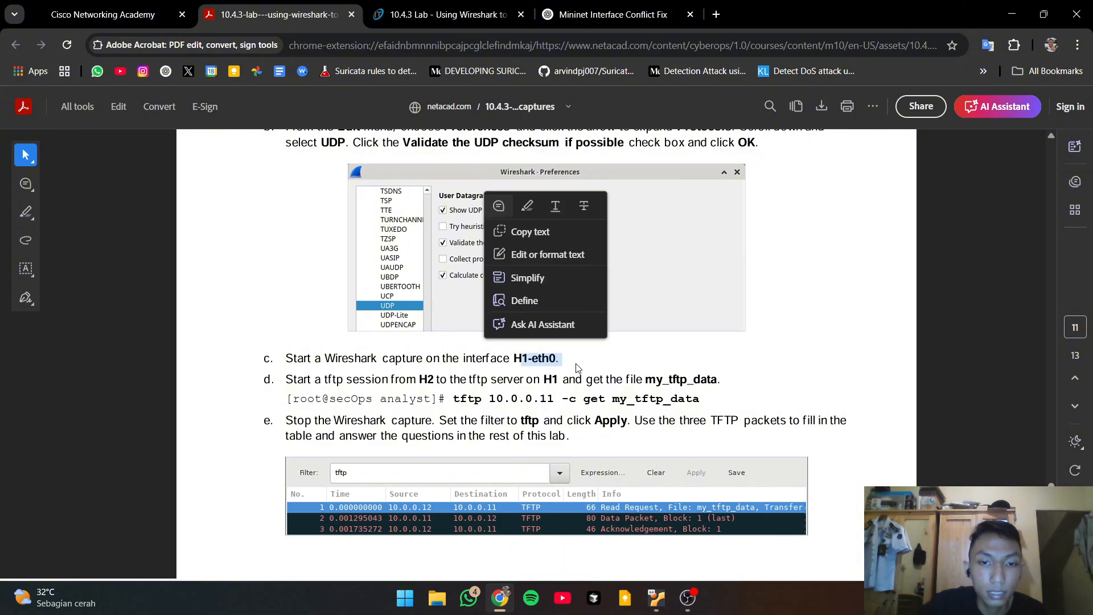
click(543, 385)
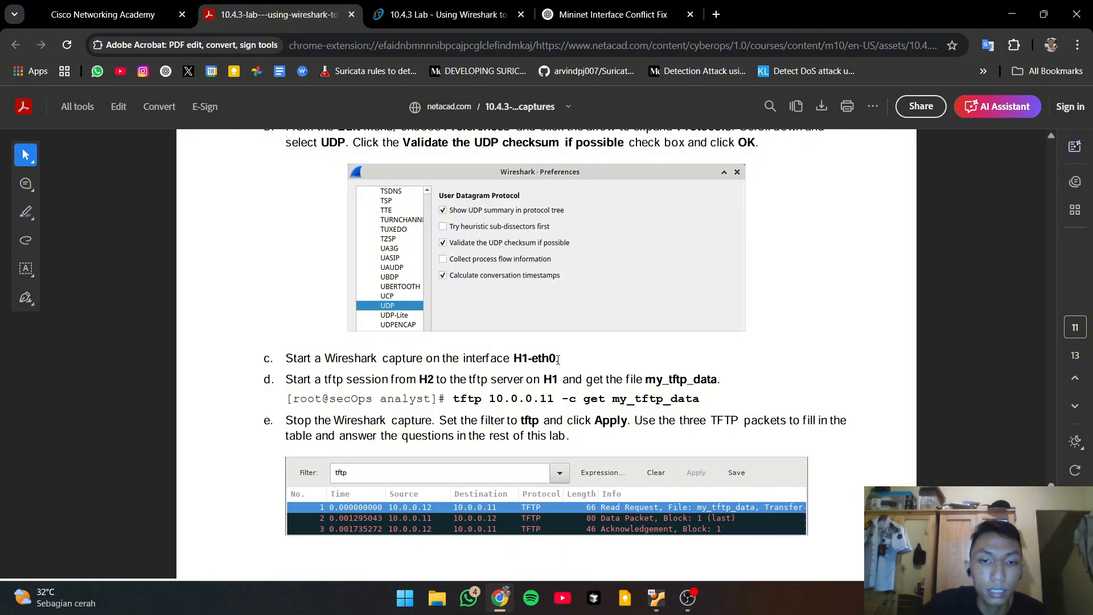
click(504, 598)
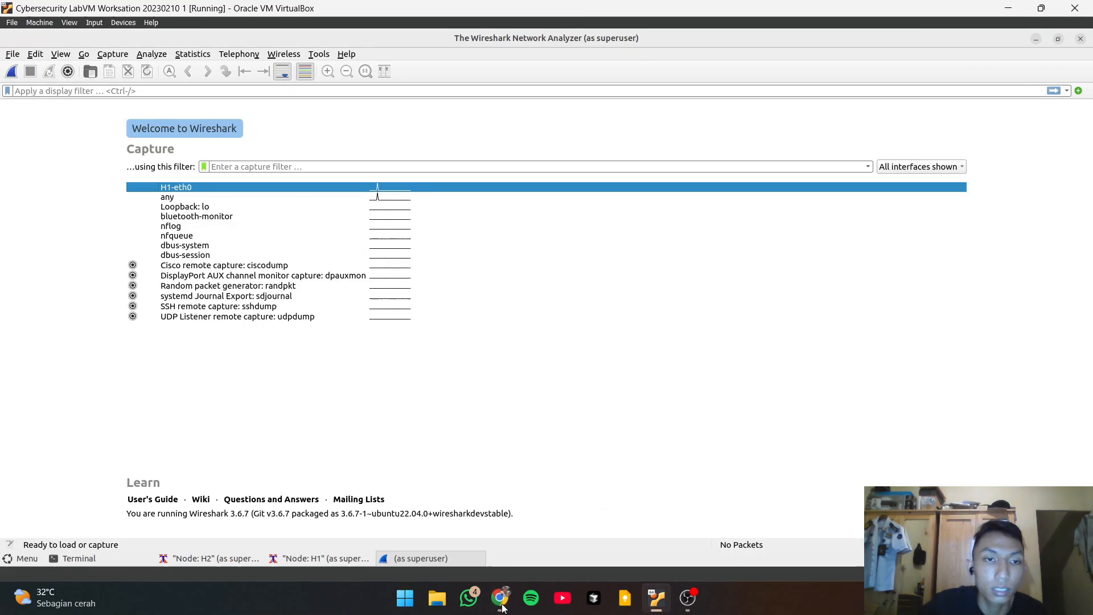
Start a Wireshark capture on interface H1-eth0 and shrink its window to reveal the H2 terminal
click(182, 189)
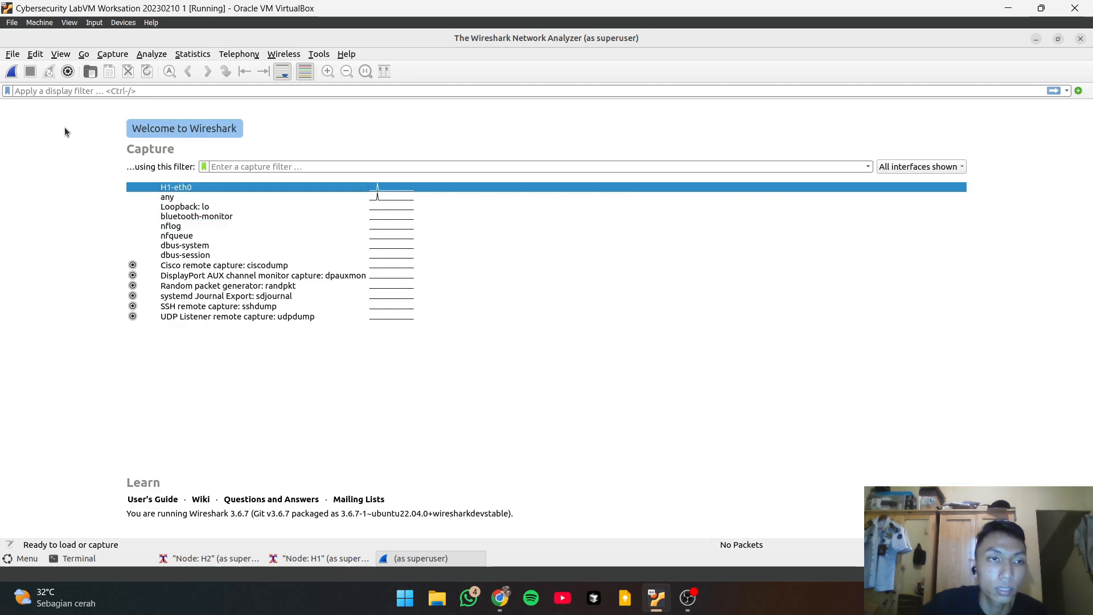
click(11, 72)
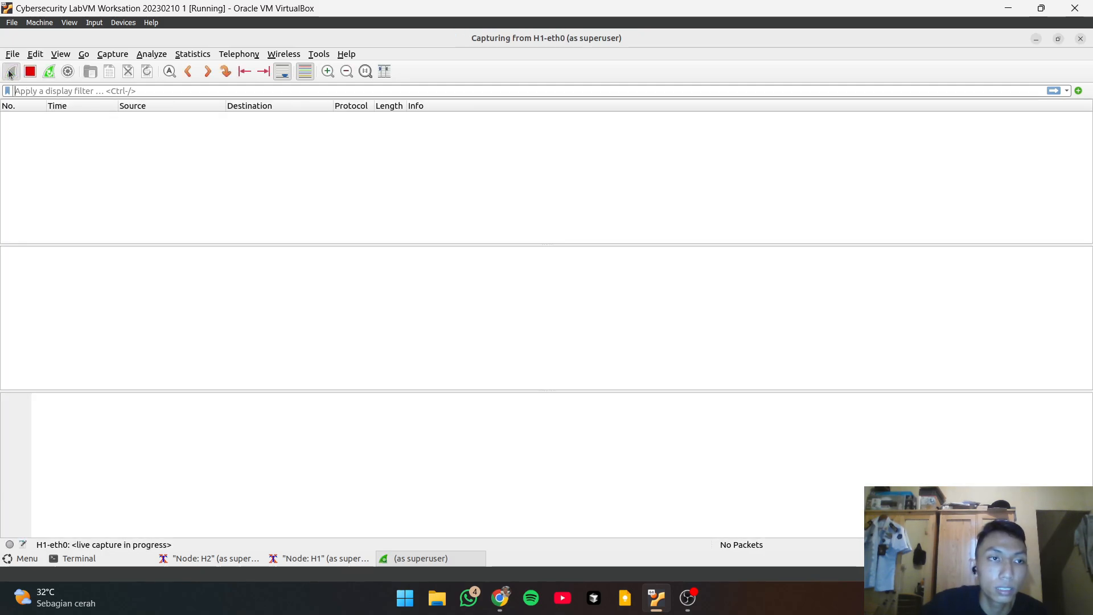
click(1058, 40)
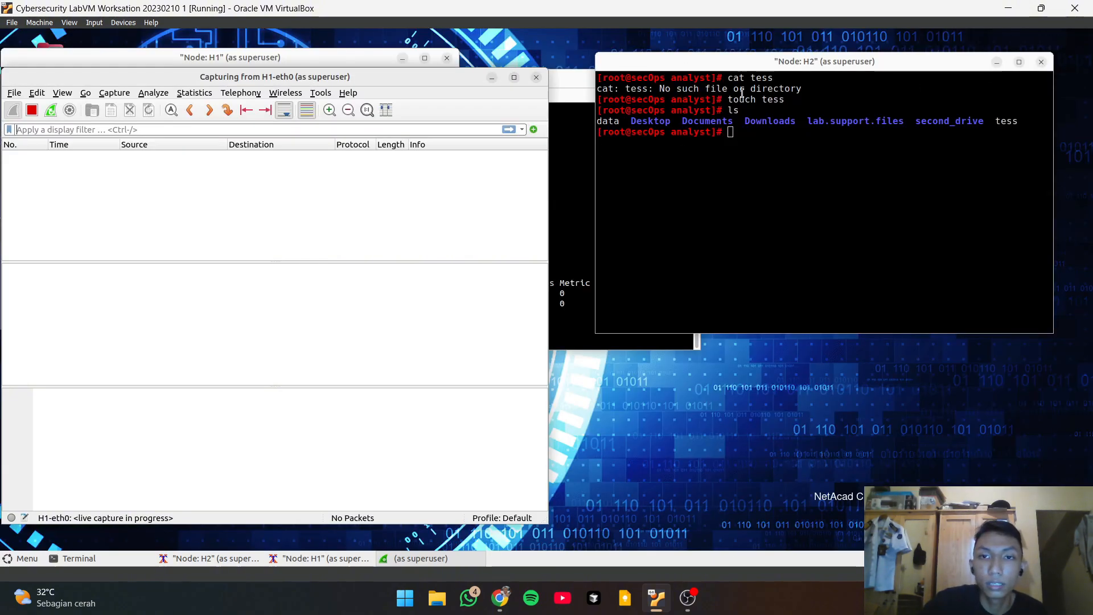
Look up the Step 3d tftp command in the lab guide in Chrome, then return to the H2 terminal in VirtualBox
click(783, 181)
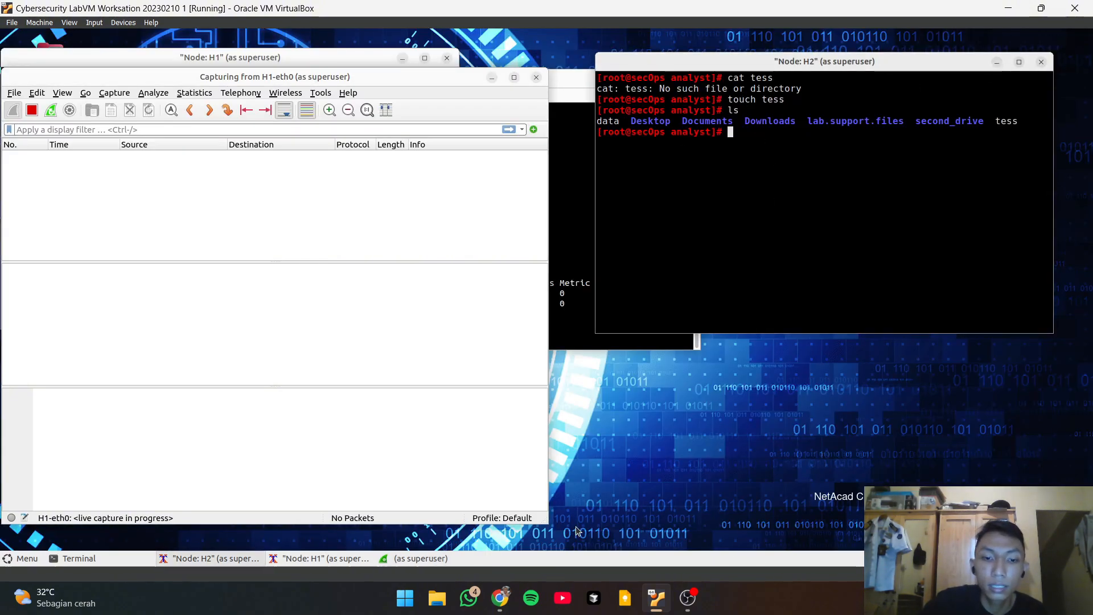
click(500, 598)
scroll(680, 378, down, 3)
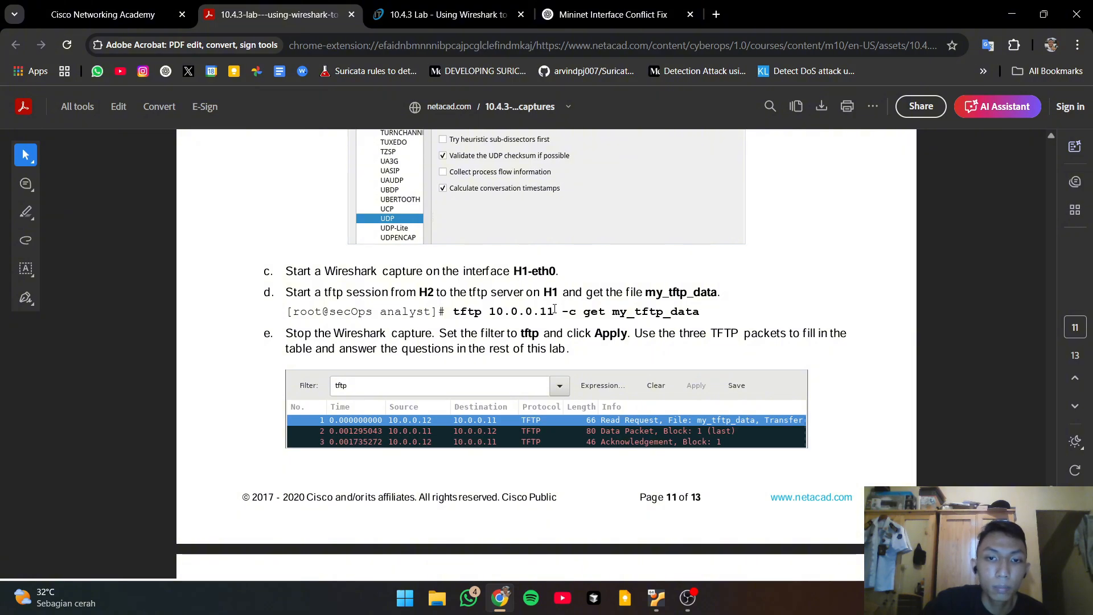
drag(702, 316, 457, 316)
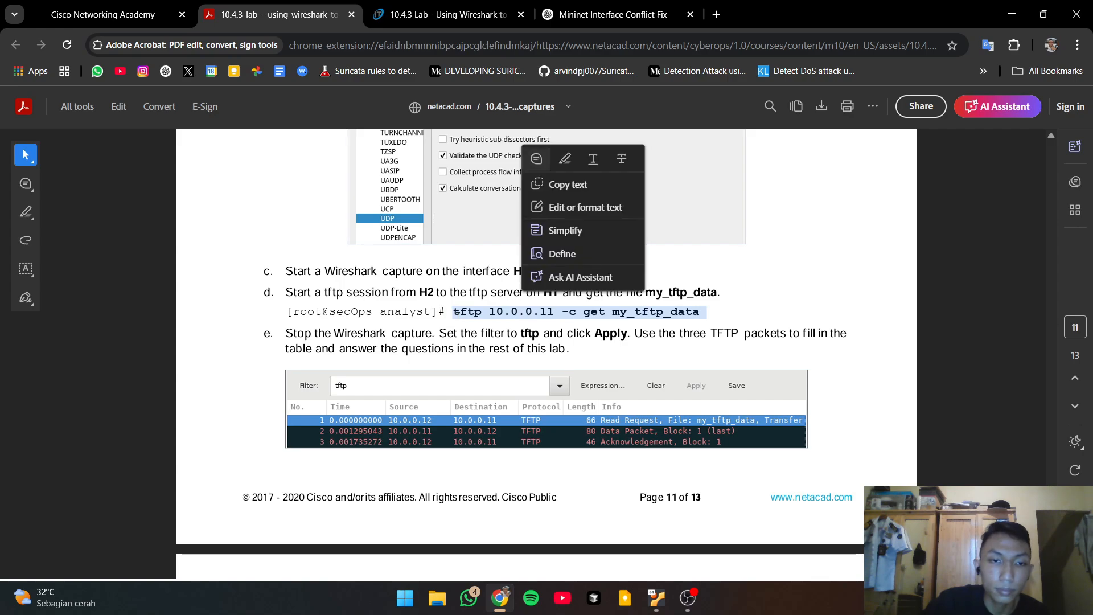
click(502, 604)
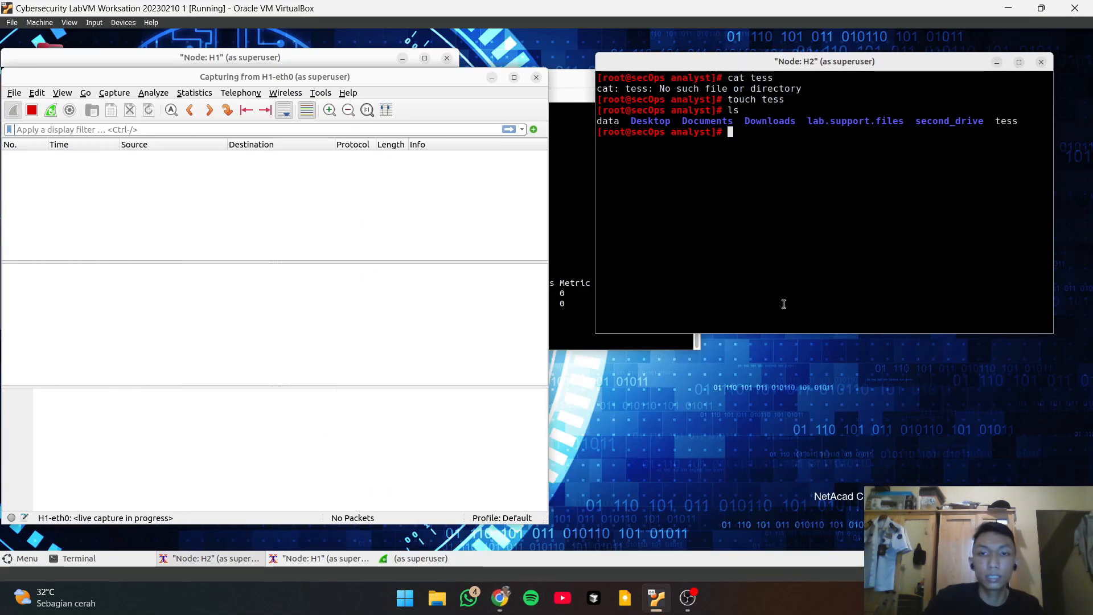
Request the file tess from the TFTP server by running tftp 10.0.0.11 -c get tess in the H2 terminal
text(tftp )
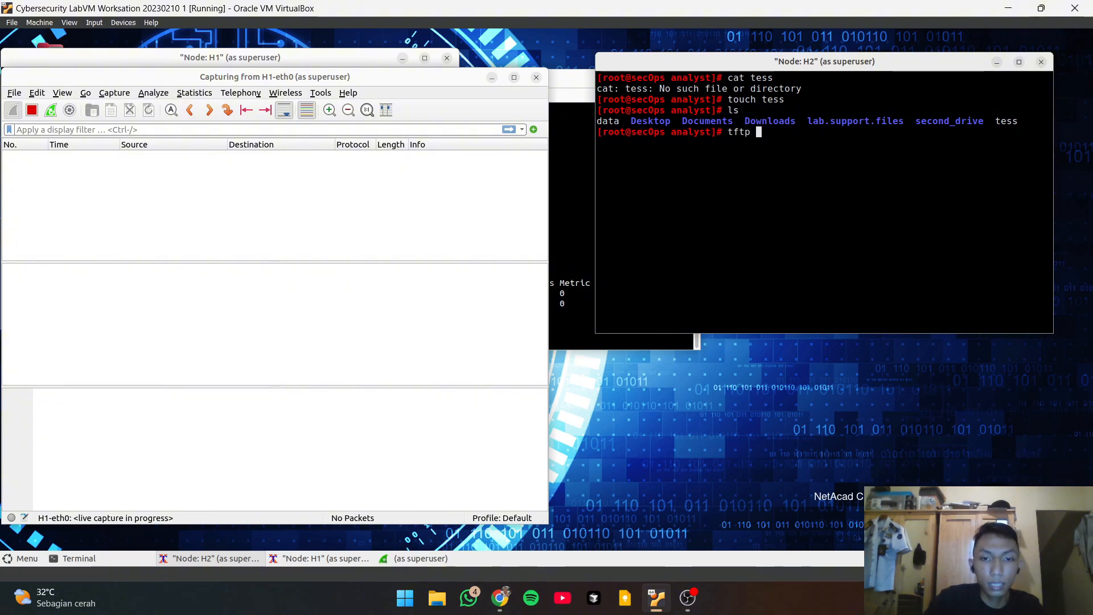
text(10.0.0)
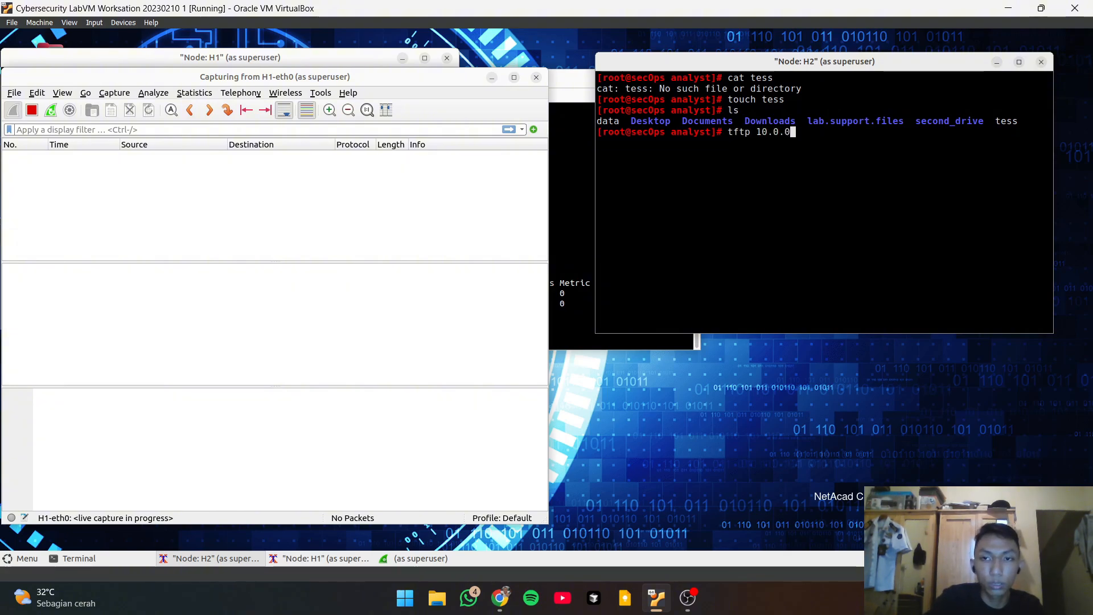
text(.11 )
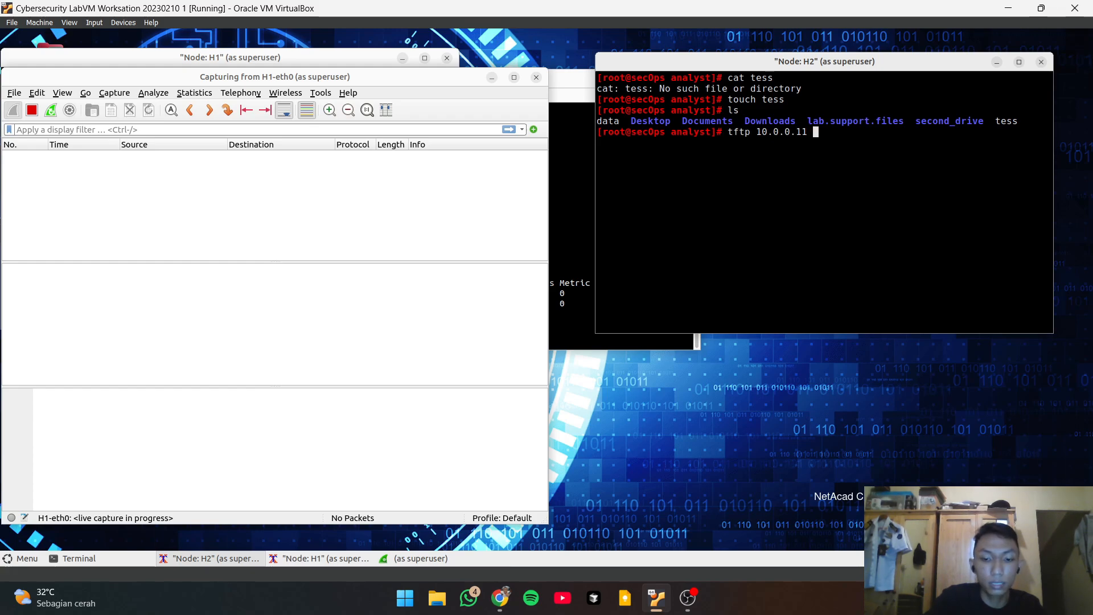
text(-c )
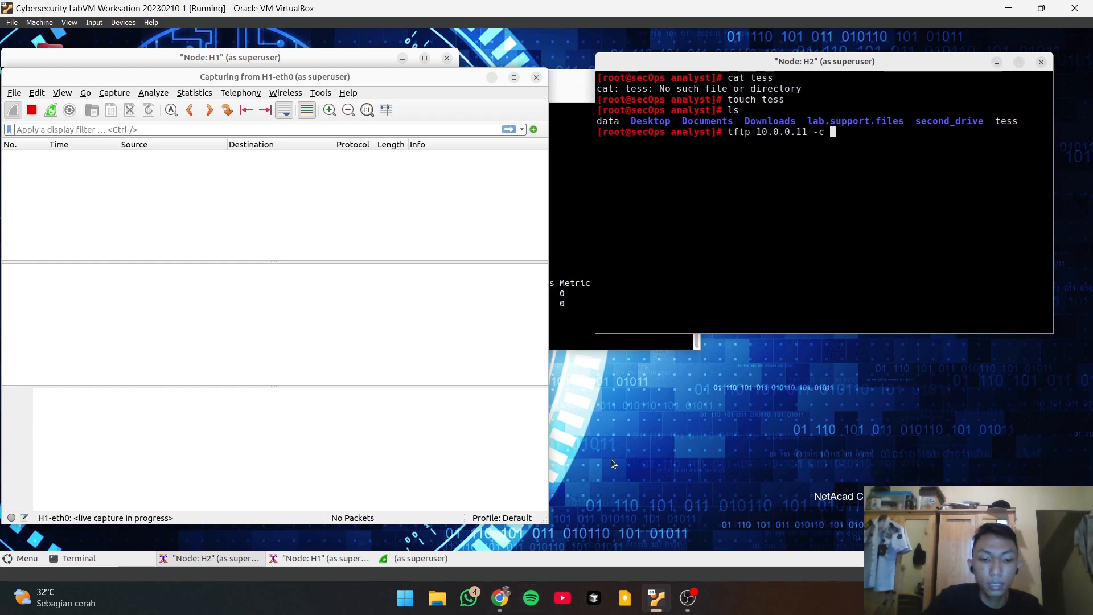
text(get )
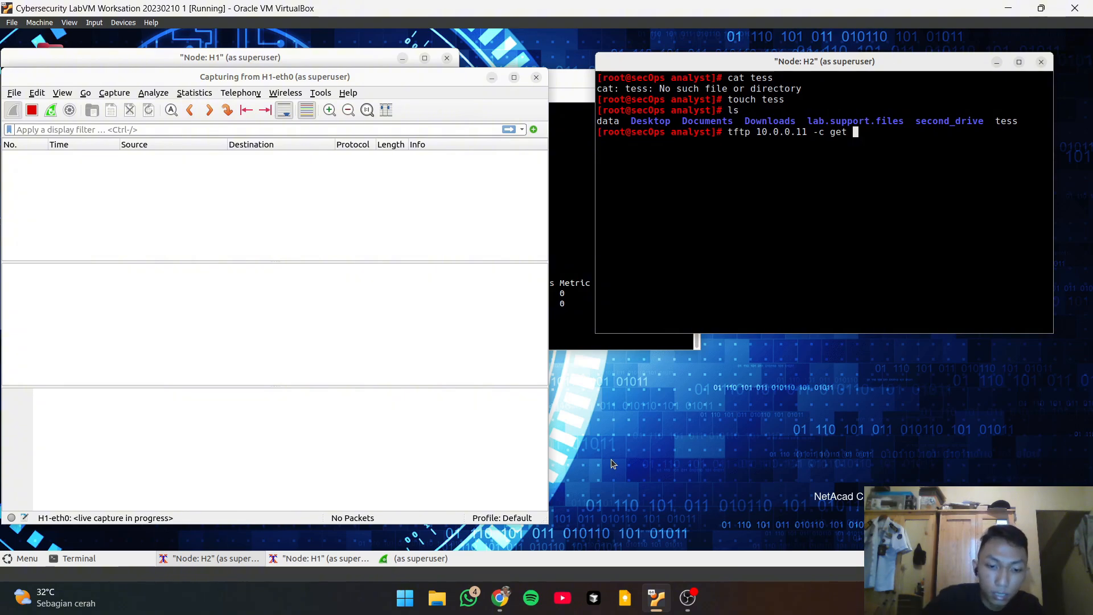
text(tess)
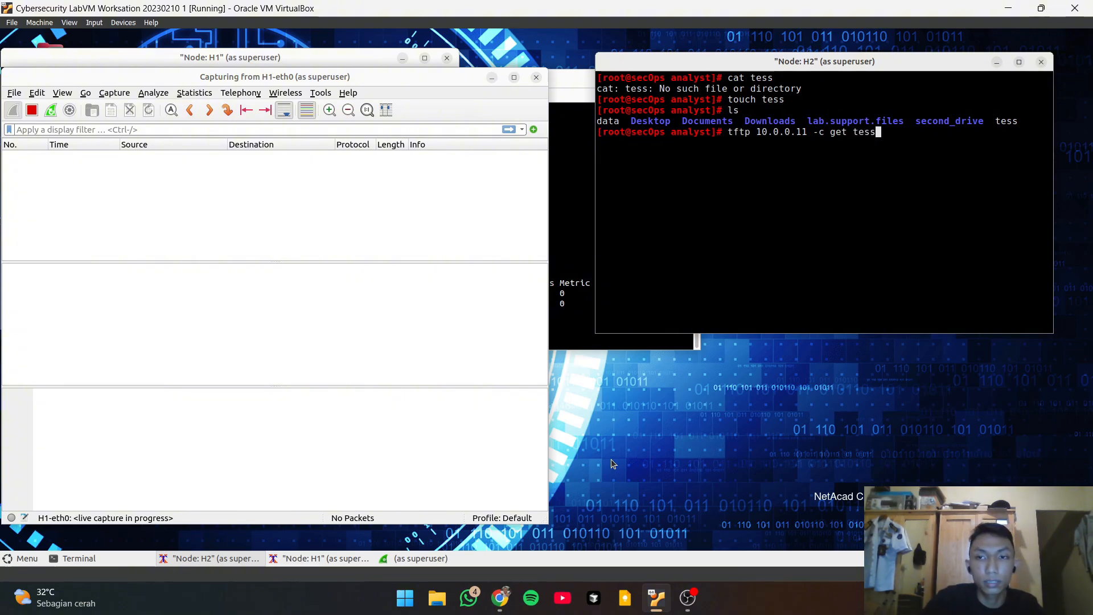
click(499, 603)
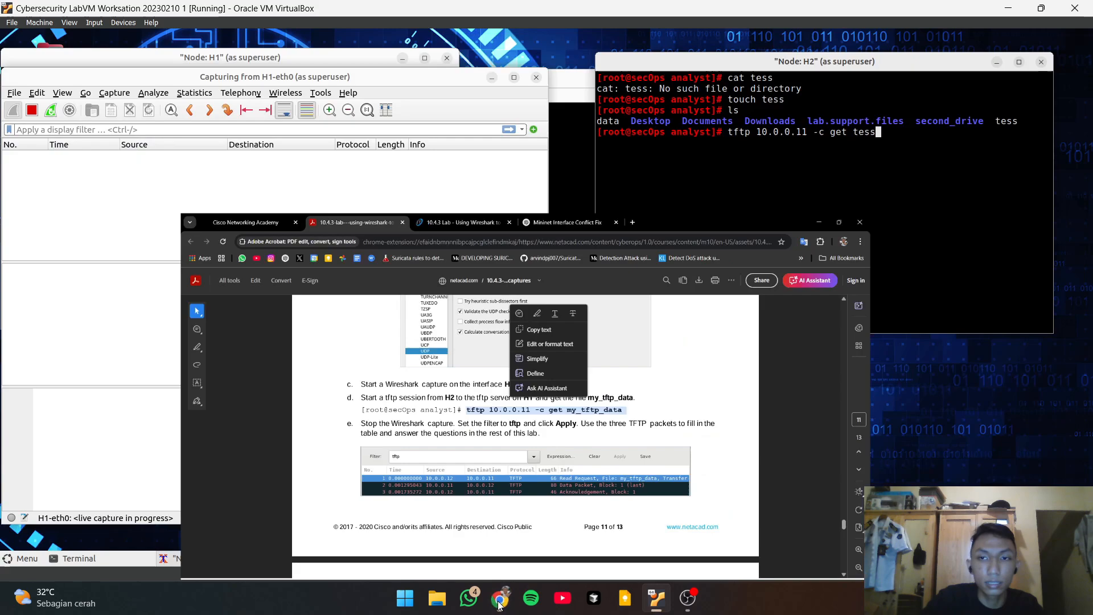
click(499, 604)
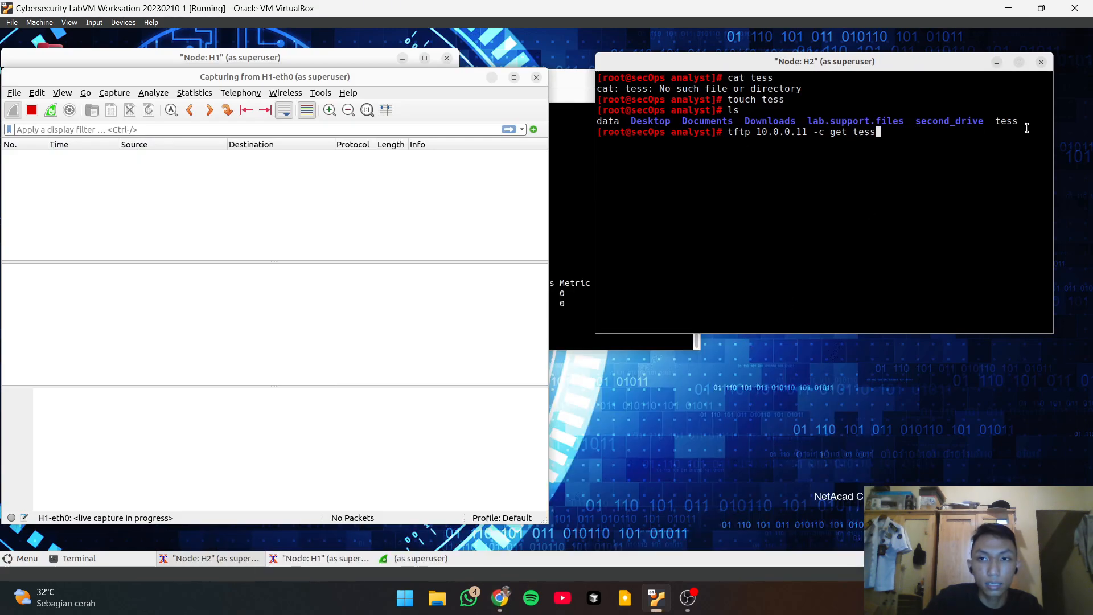
key(Return)
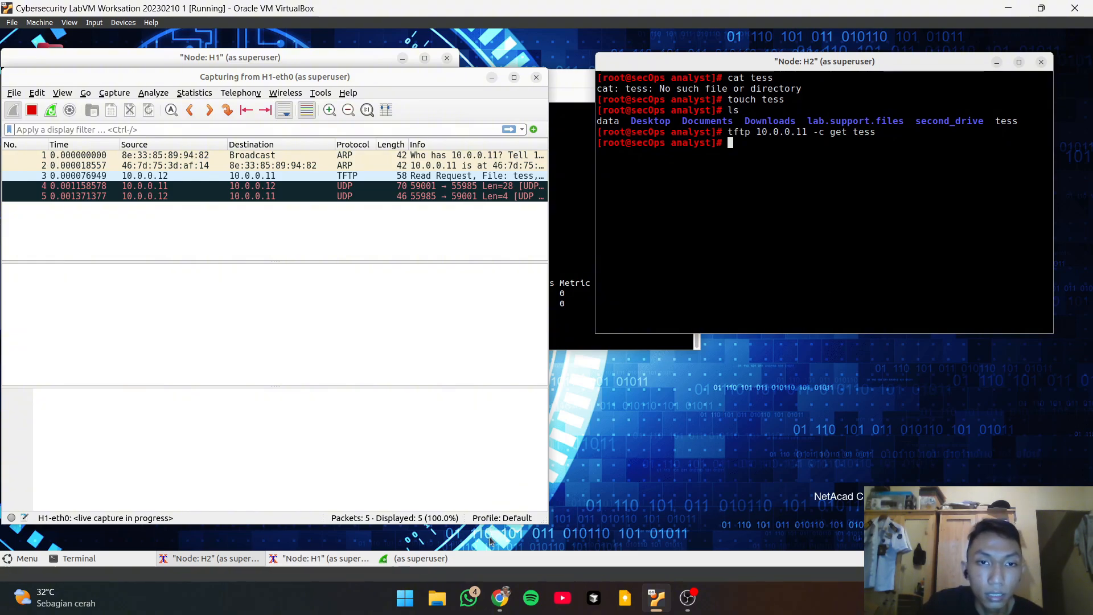
Read the lab guide's UDP datagram section in Chrome, then return to VirtualBox and view the captured packets in an enlarged Wireshark window
click(506, 600)
scroll(656, 350, down, 5)
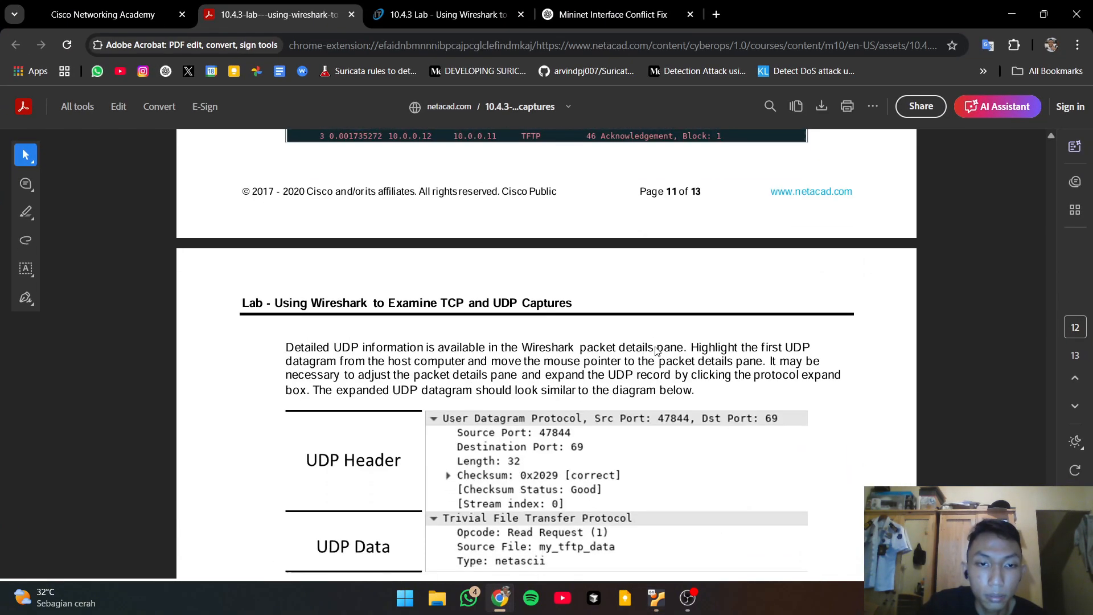
scroll(656, 350, down, 5)
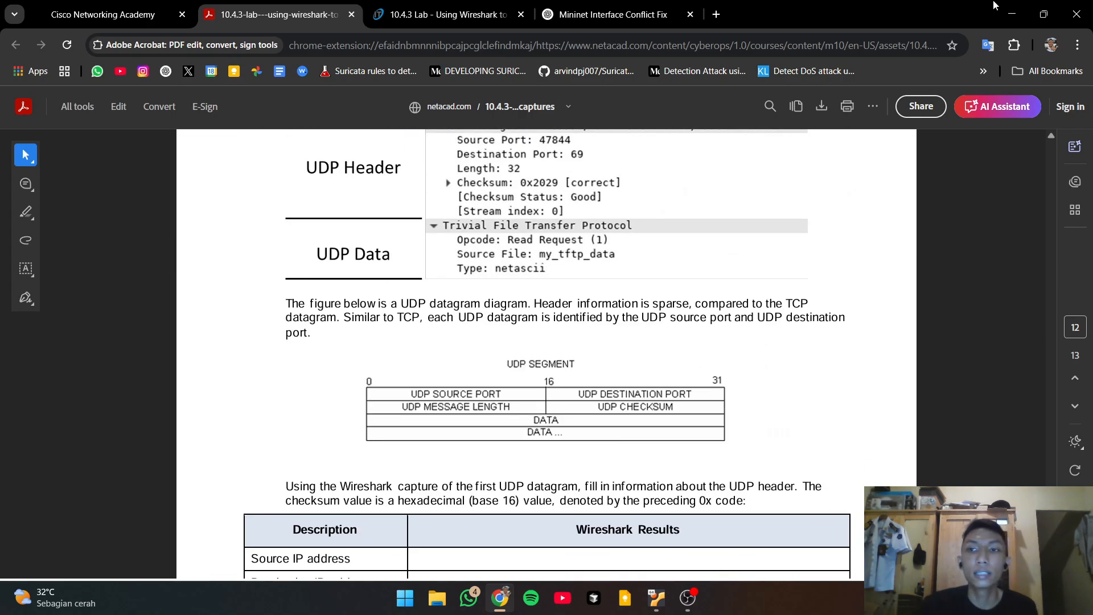
click(1012, 13)
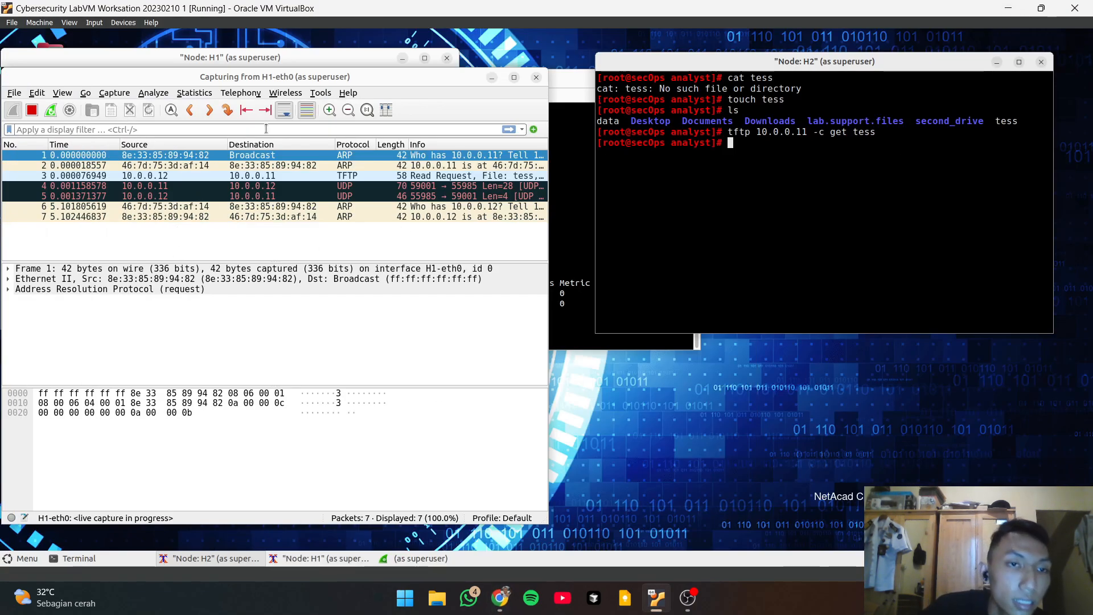
click(514, 76)
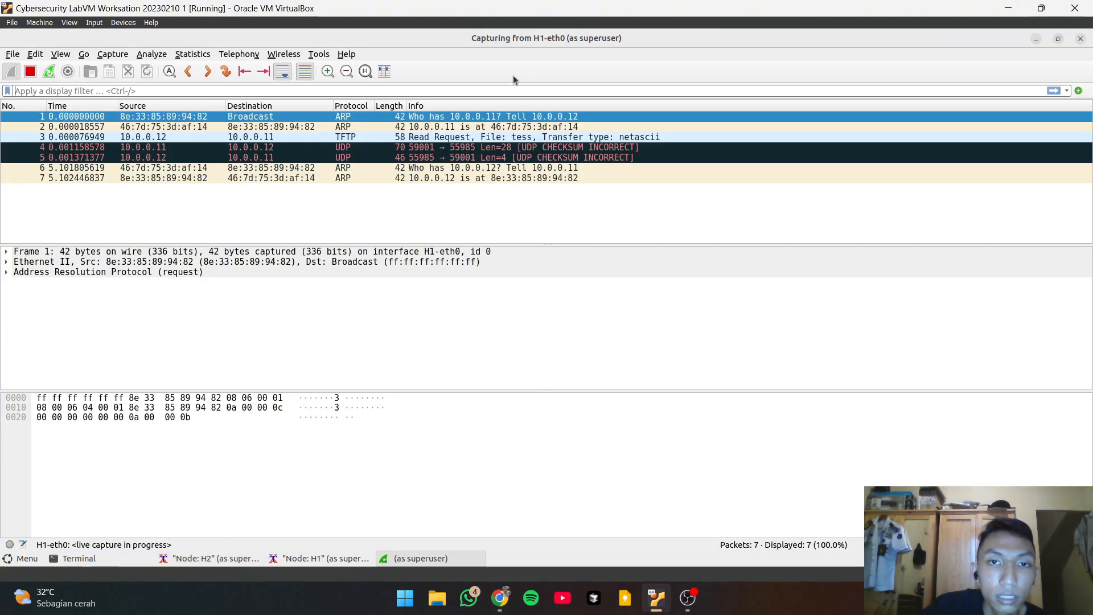
click(1057, 39)
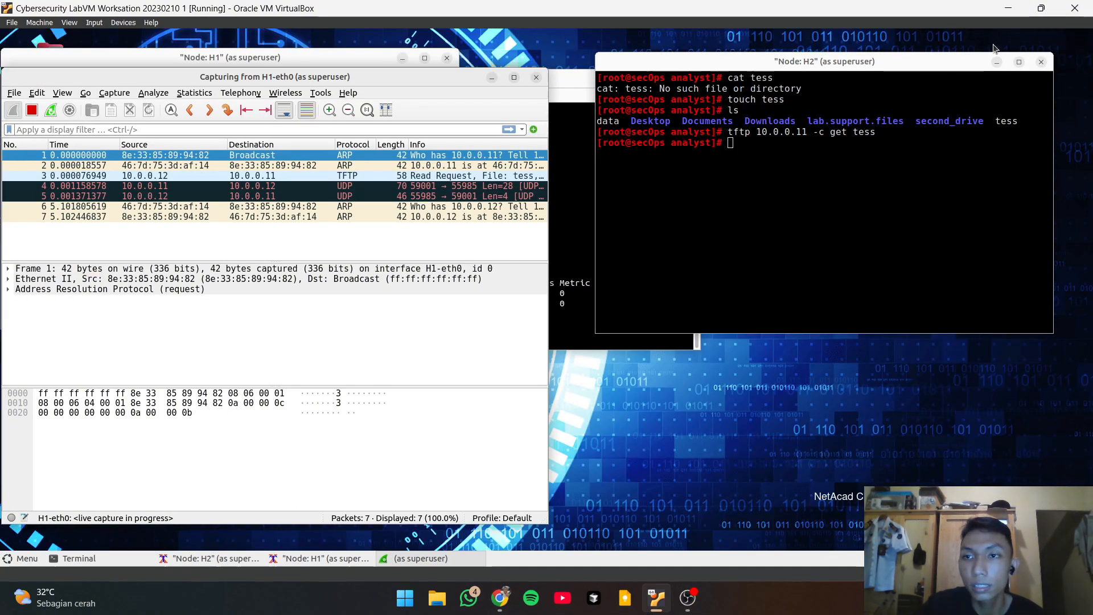
Display the contents of the transferred file on H2 with cat tess
click(866, 198)
key(Return)
key(Return)
key(Return)
key(Return)
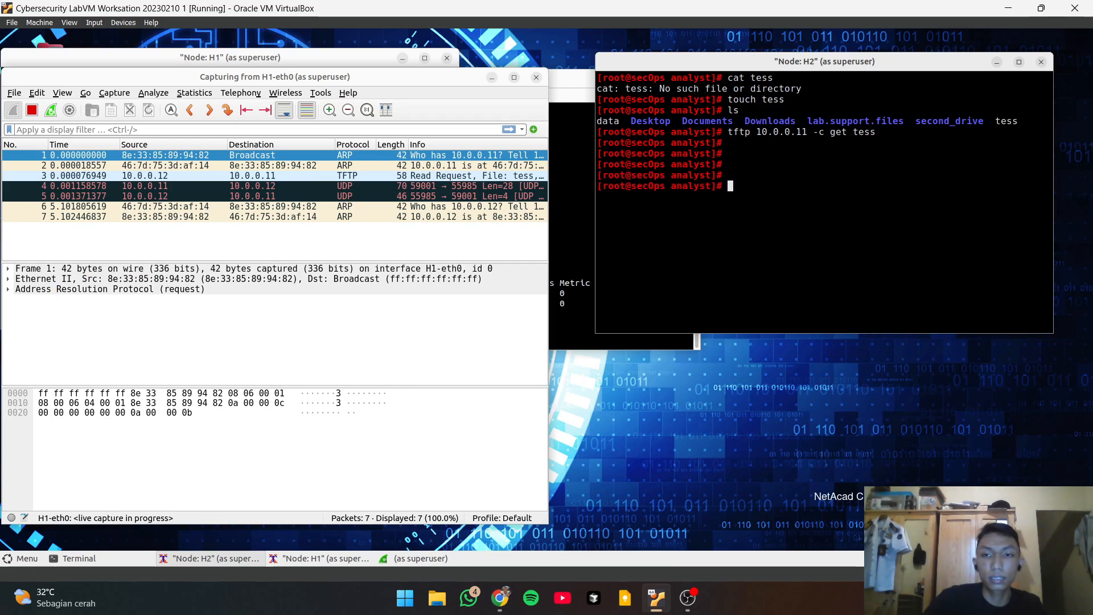
text(cat )
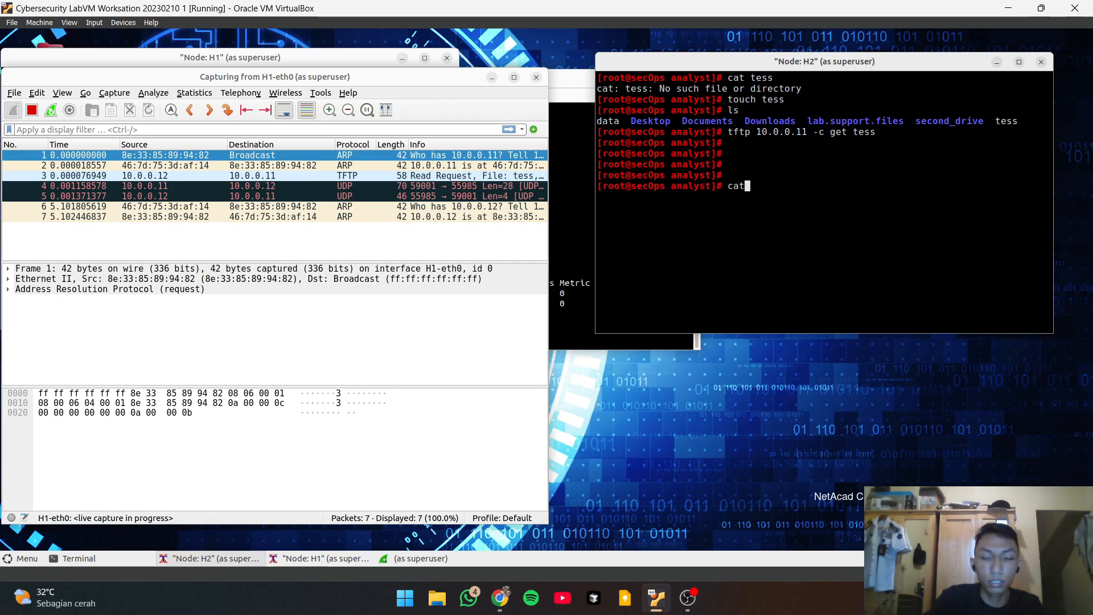
text(tess)
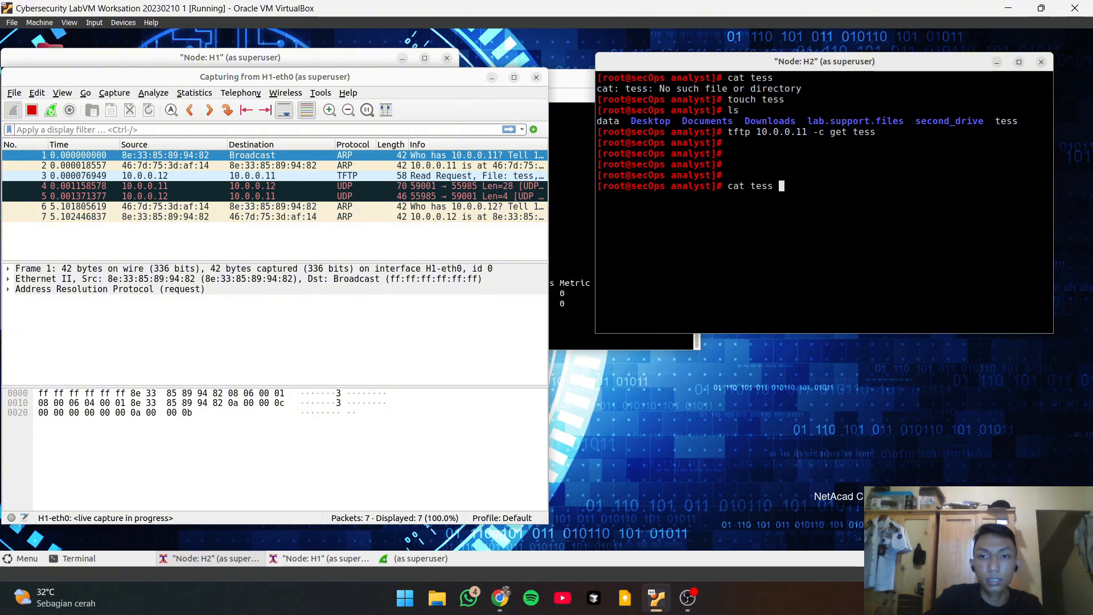
key(Return)
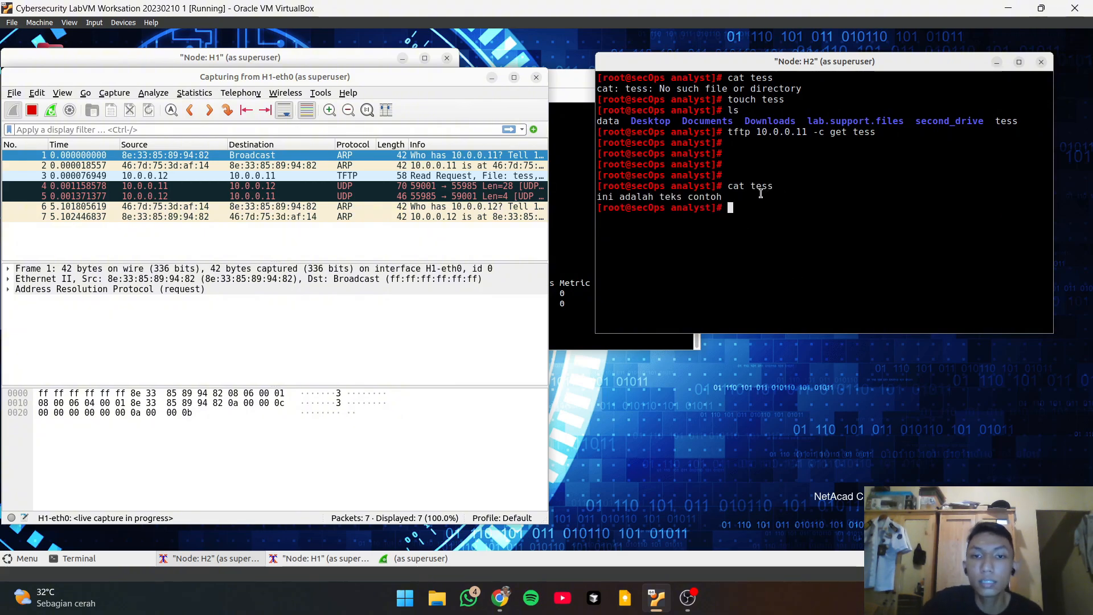
Bring the Wireshark capture window back and maximize it, leaving the display filter empty
click(492, 77)
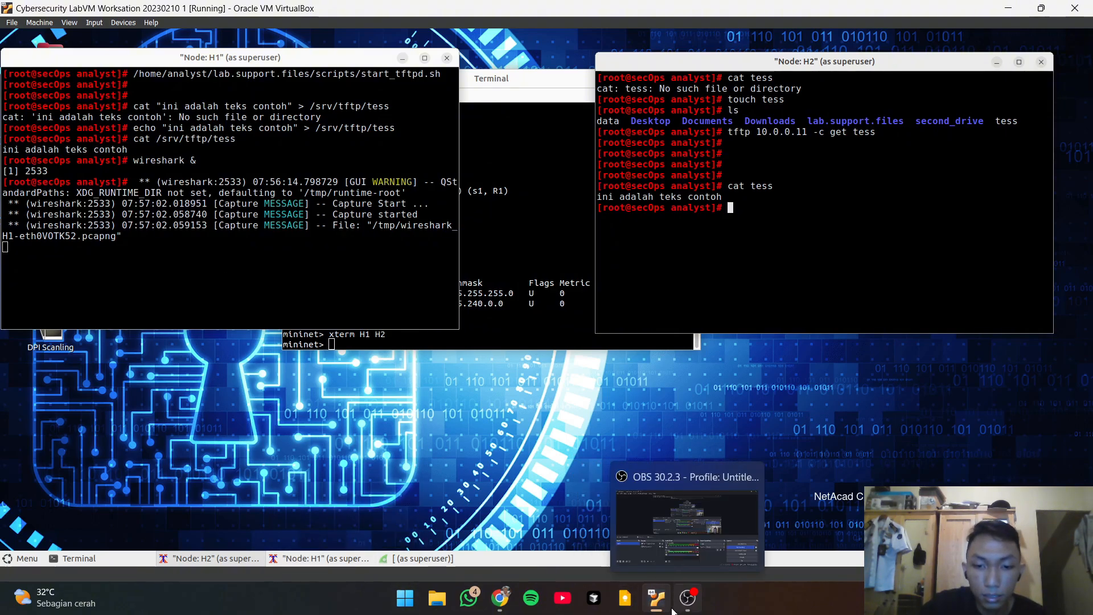
click(390, 559)
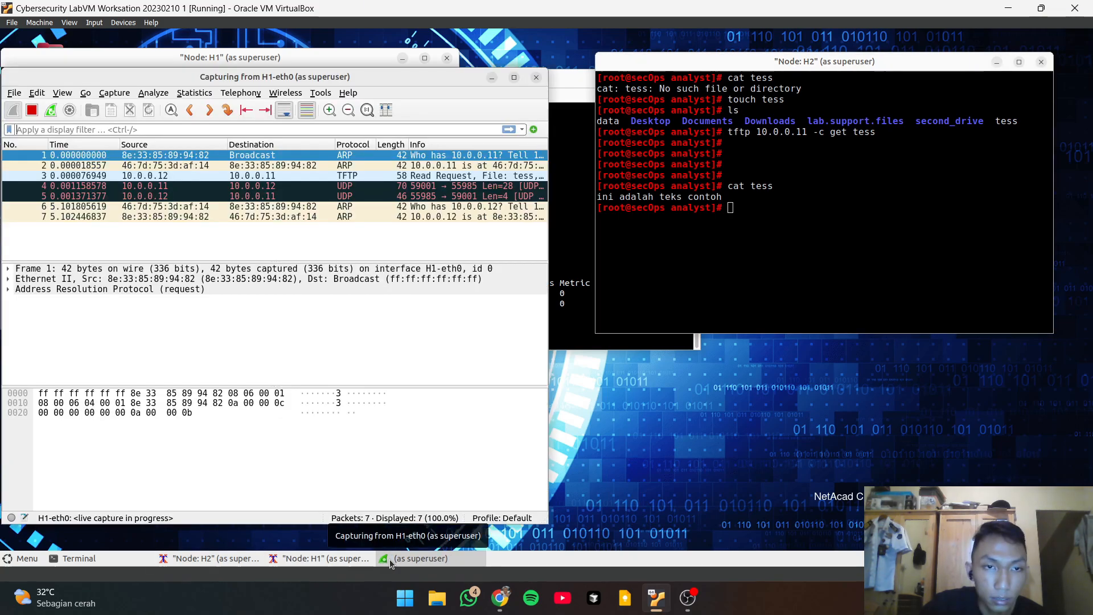
click(514, 78)
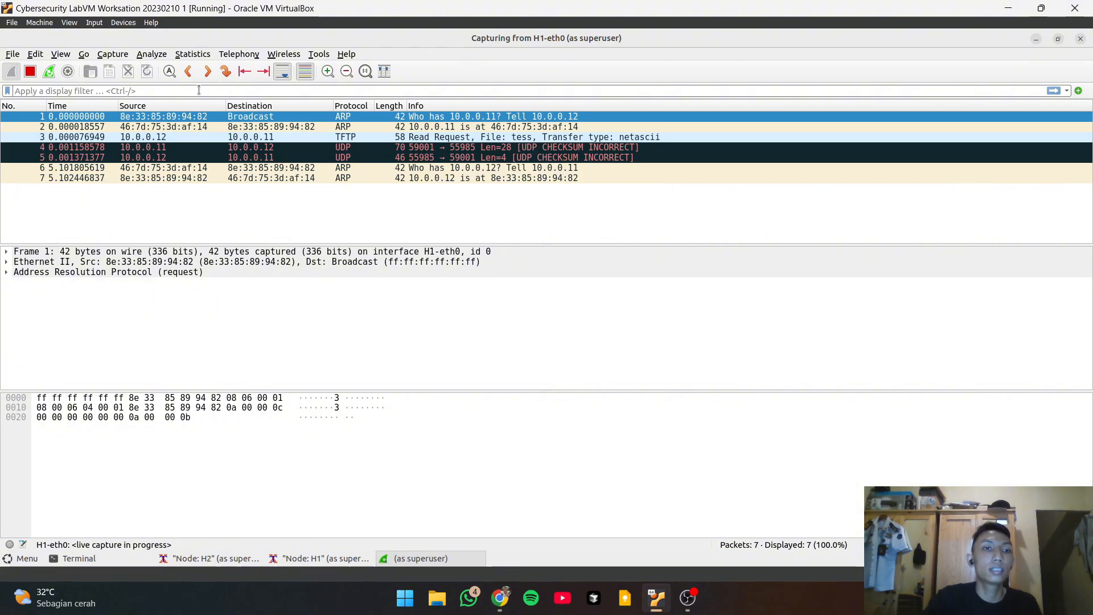
text(u)
key(BackSpace)
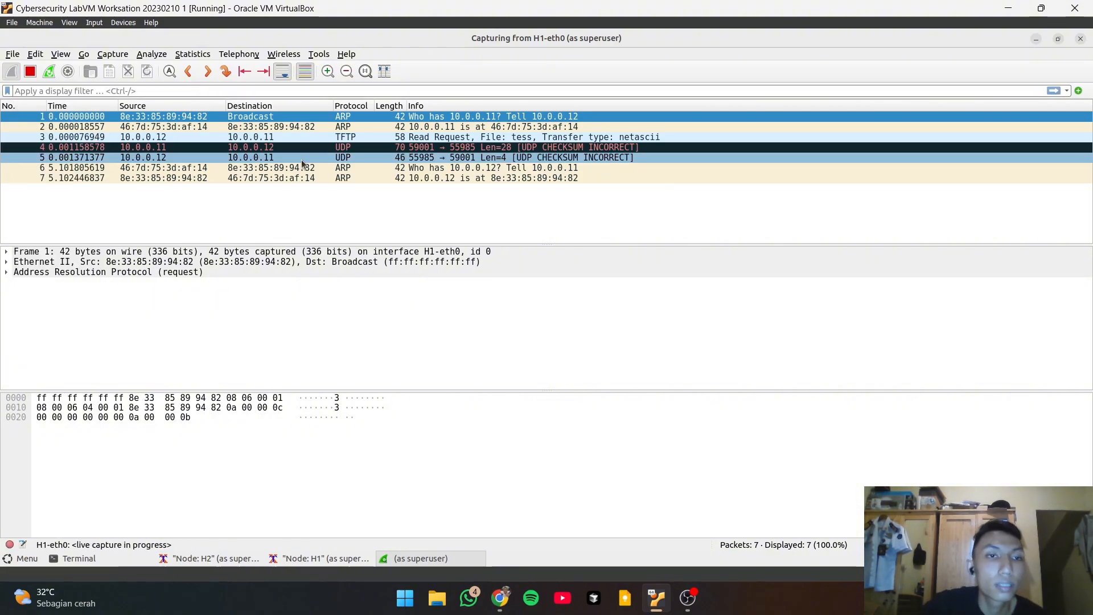
Select the TFTP read request packet and expand its User Datagram Protocol header to examine the ports, length and checksum
click(267, 140)
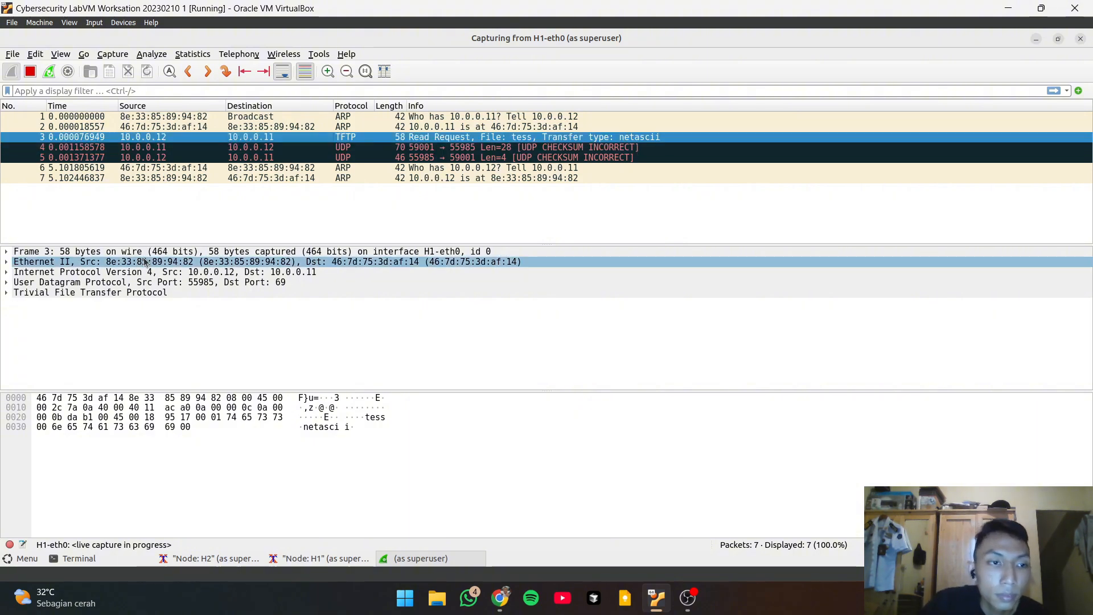
click(7, 284)
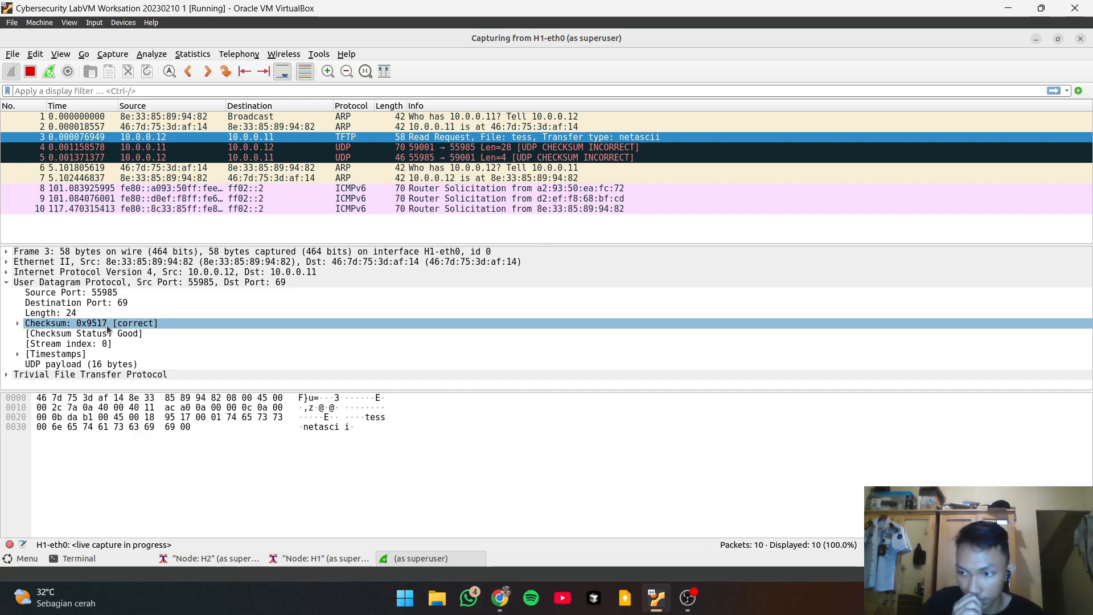
click(139, 333)
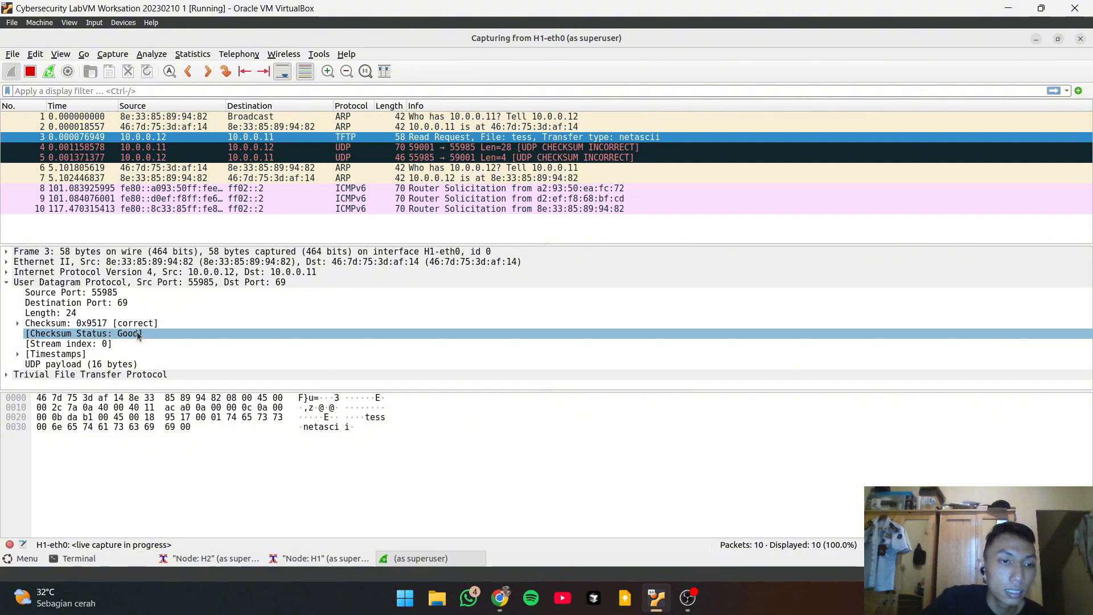
click(160, 324)
click(151, 332)
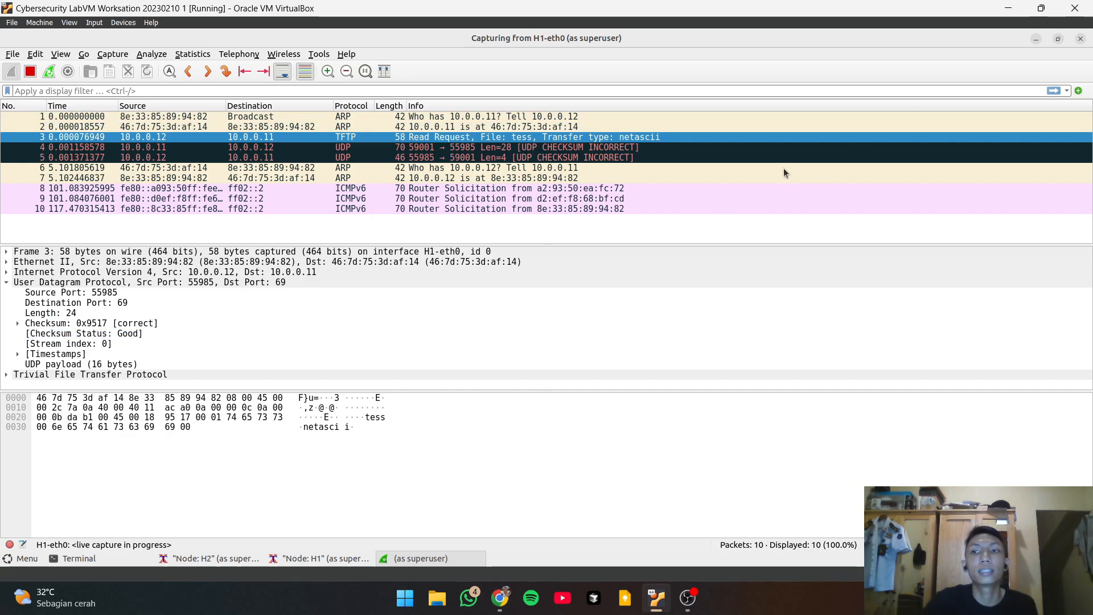
Minimize Wireshark and read Step 4 on cleaning up Mininet in the lab guide in Chrome, then return to VirtualBox
click(1036, 39)
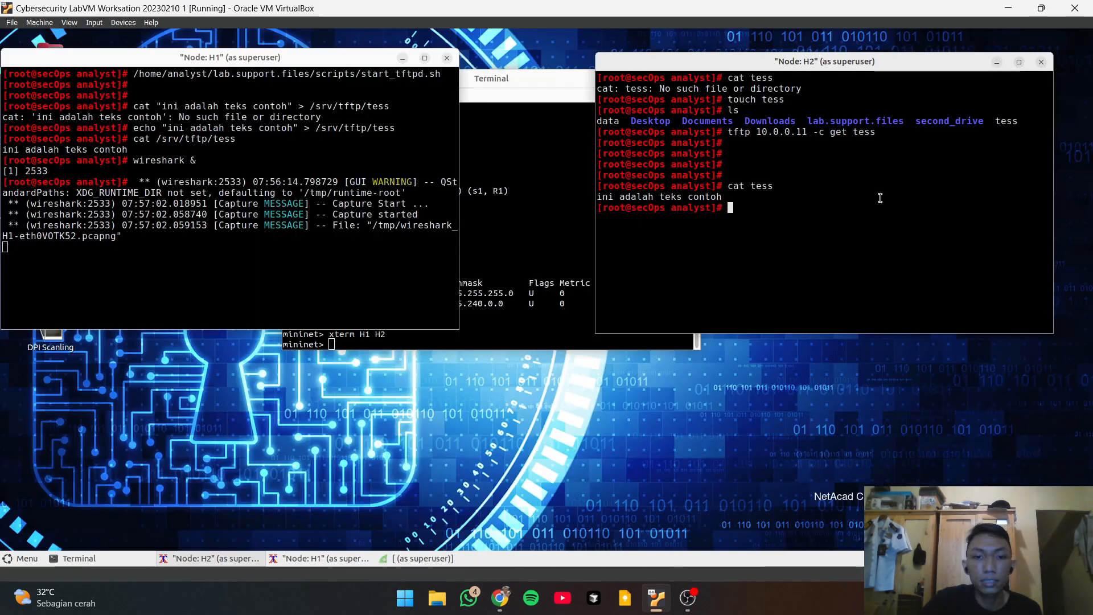
click(493, 601)
scroll(652, 373, down, 15)
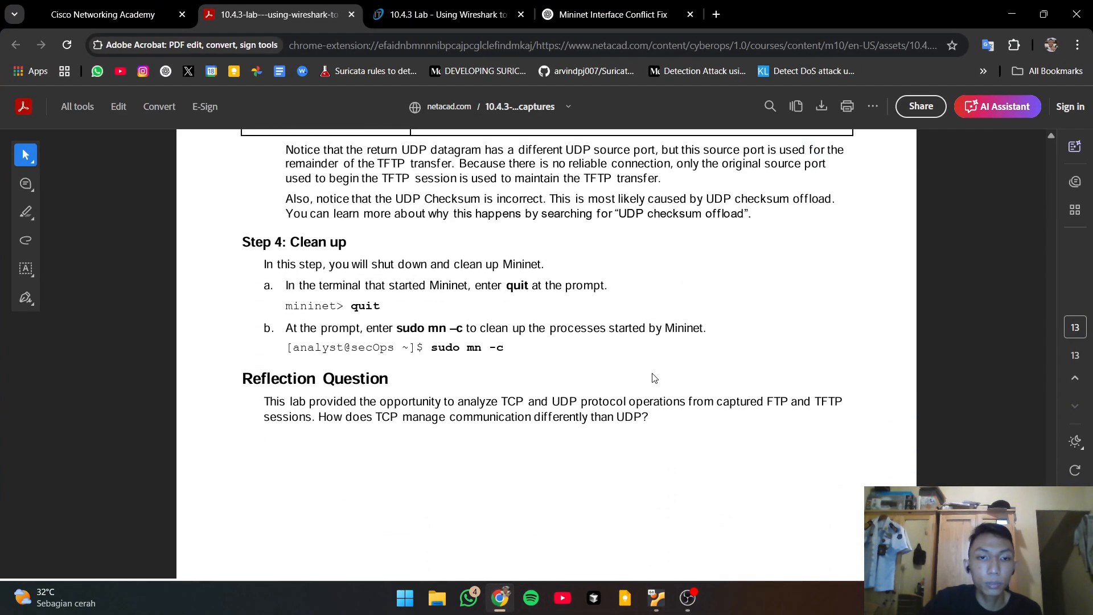
click(1010, 13)
Reopen Wireshark, stop the H1-eth0 capture and quit without saving the captured packets
mouse_move(165, 561)
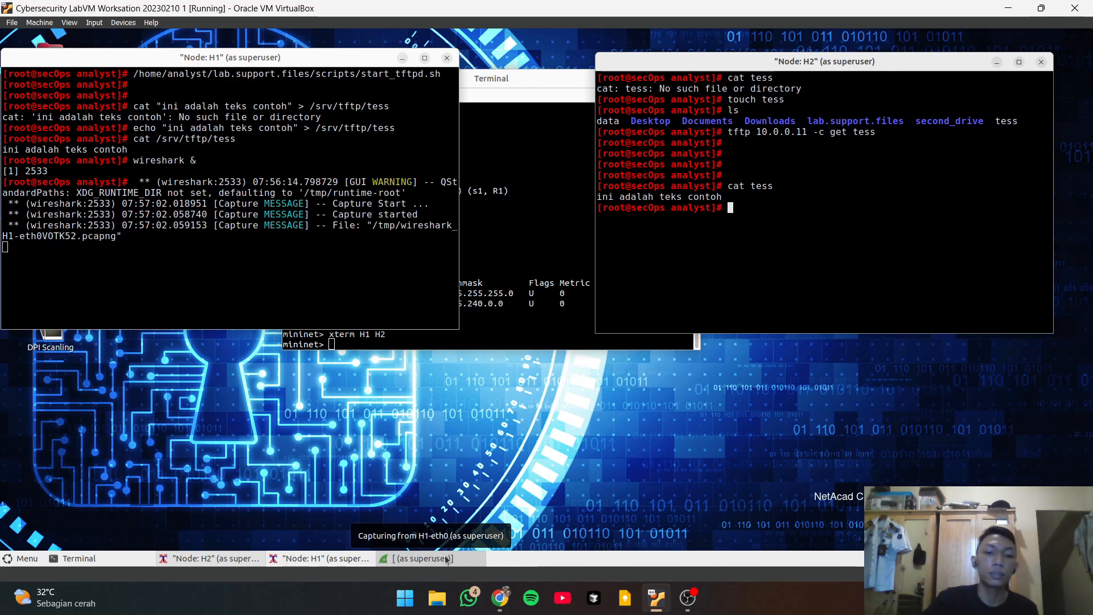
click(445, 559)
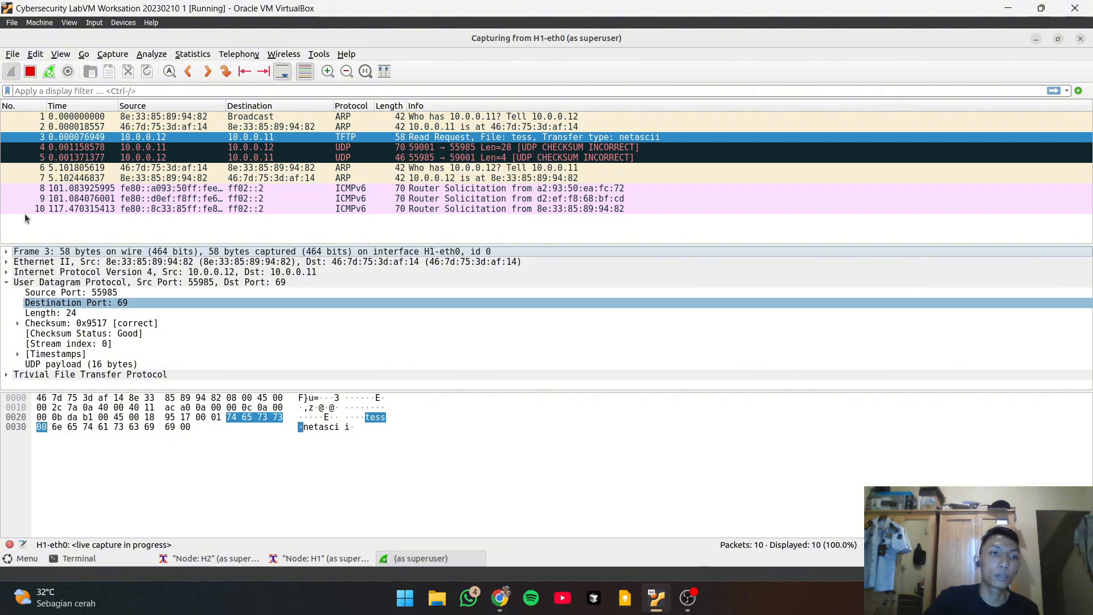
click(49, 71)
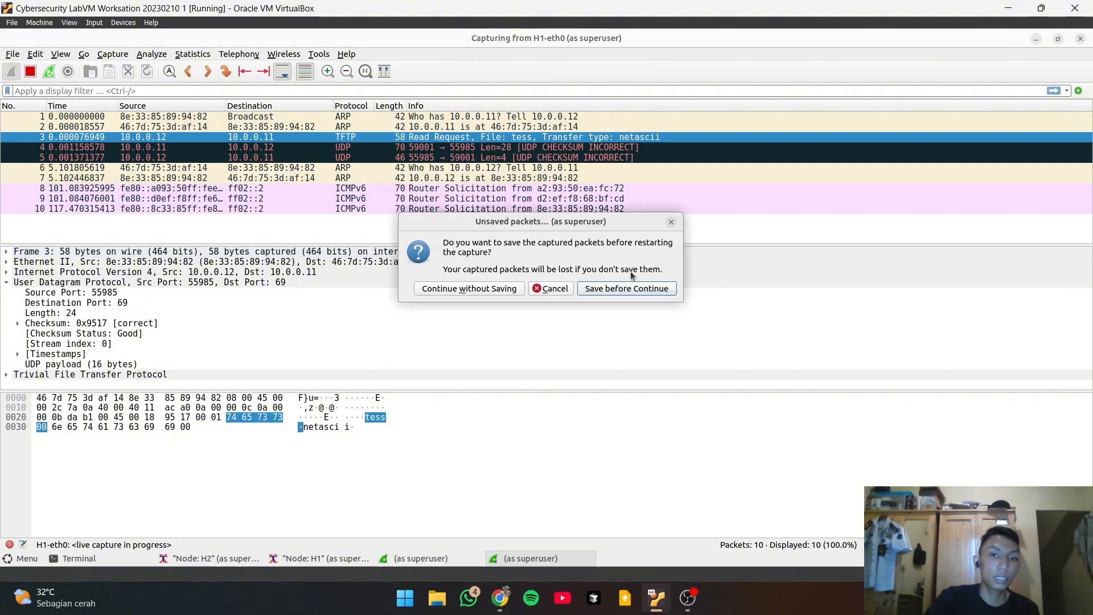
click(670, 221)
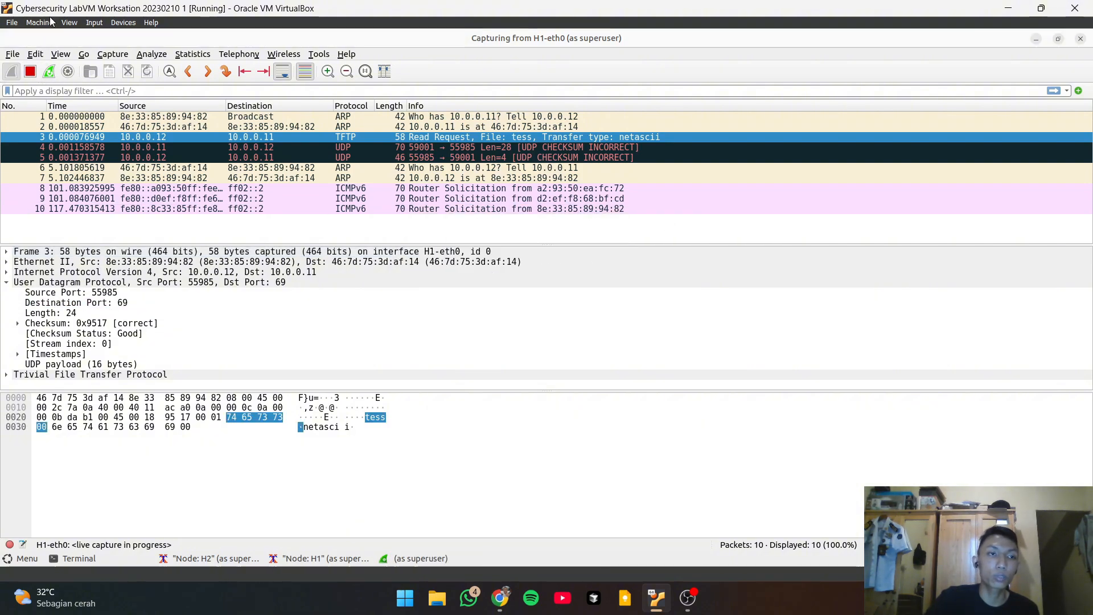
click(30, 71)
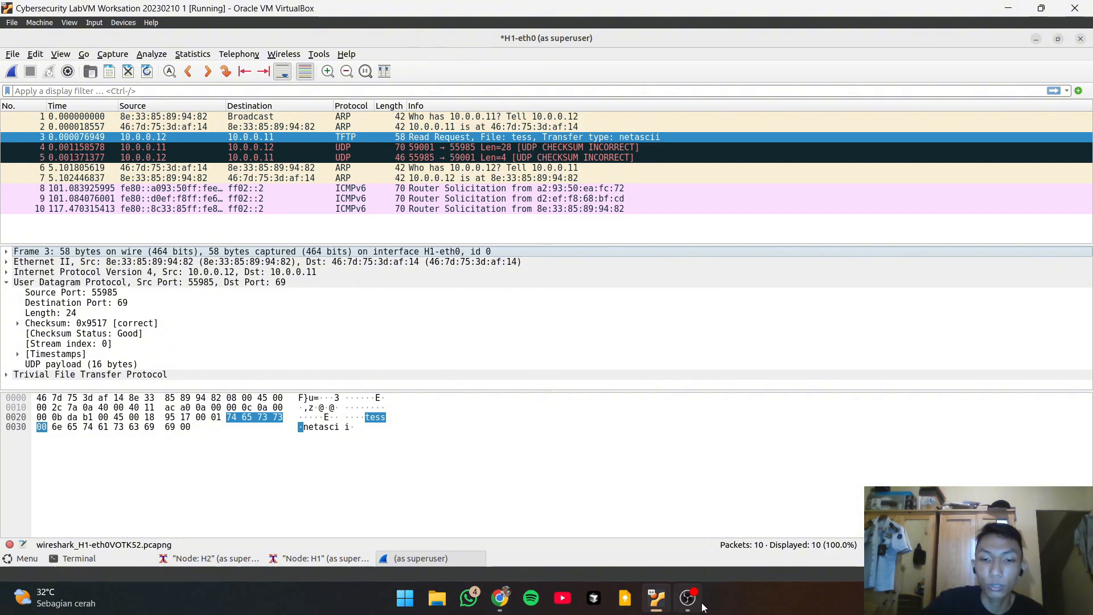
click(1080, 40)
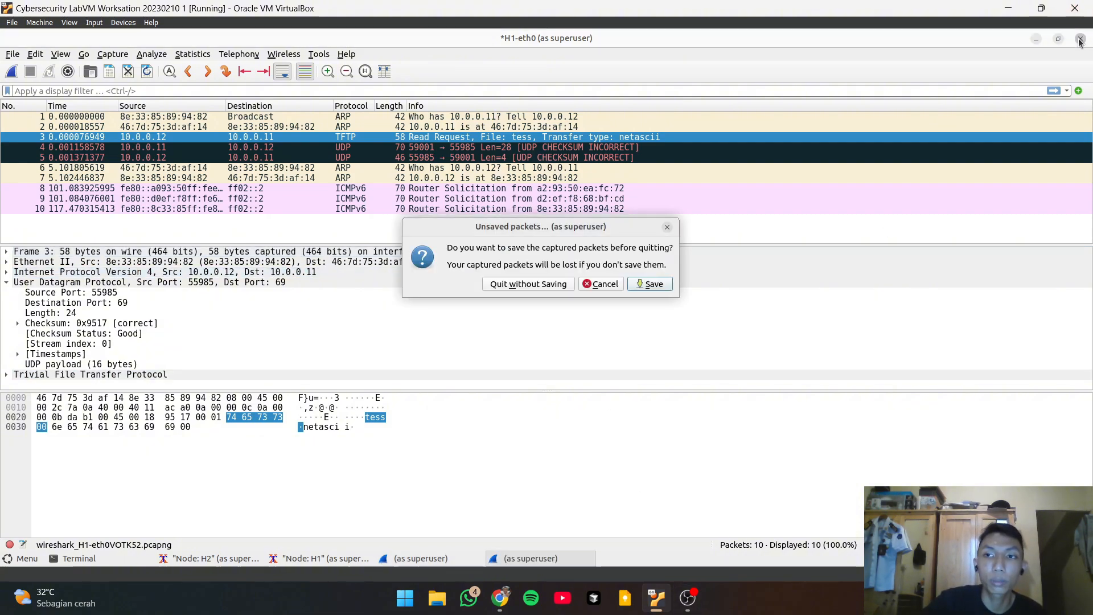
click(528, 283)
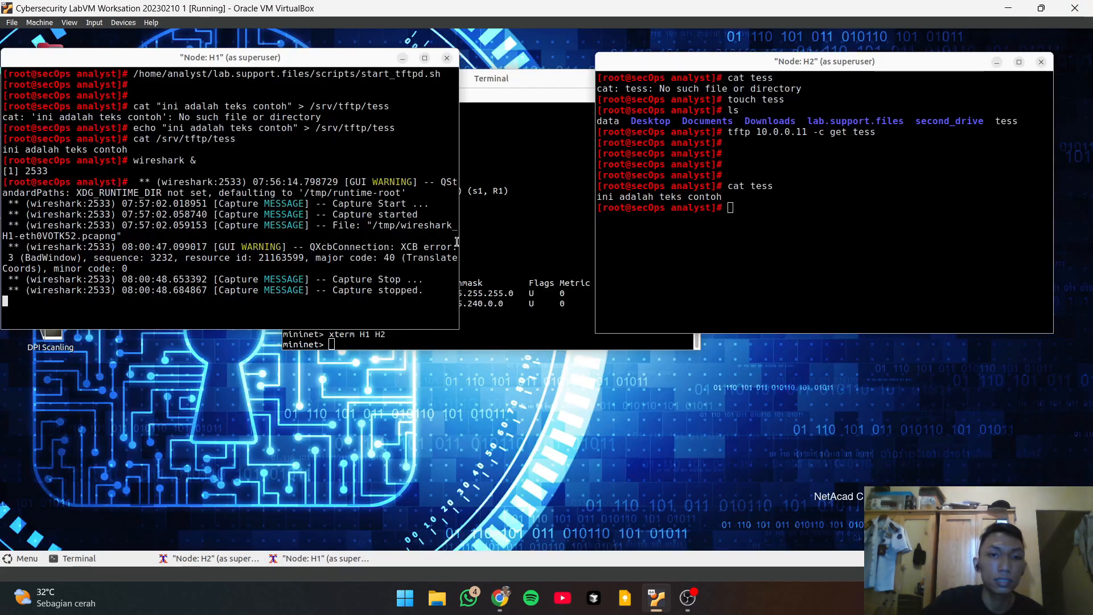